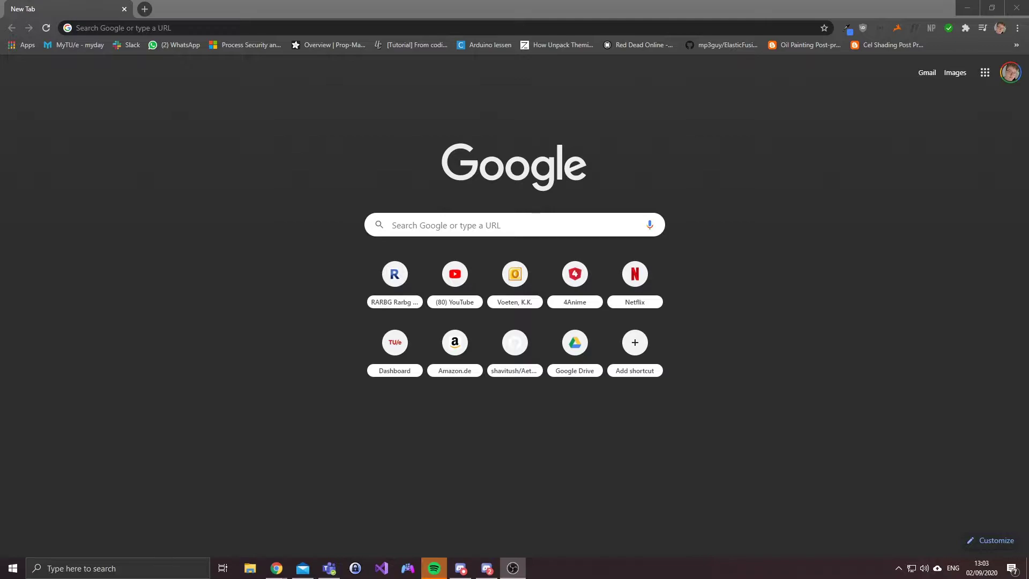
Step: Navigate Chrome to github.com from the address bar
{"action": "left_click", "coordinate": [190, 22]}
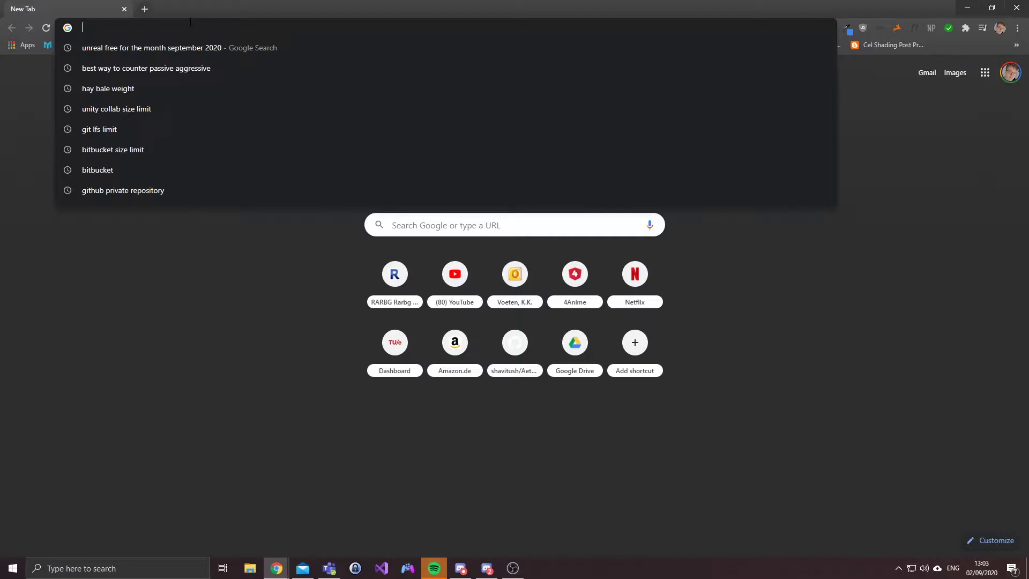
{"action": "type", "text": "git"}
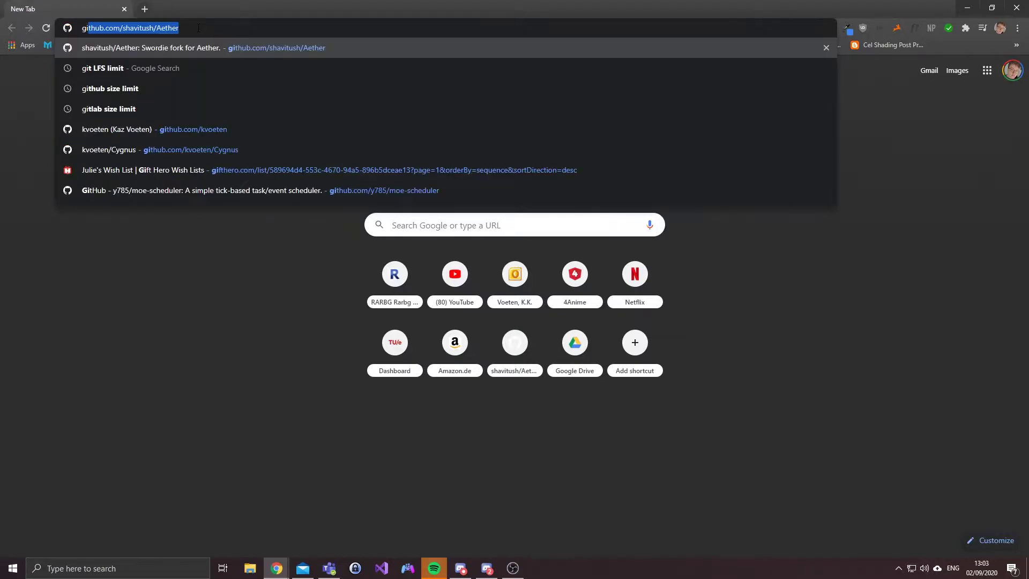
{"action": "type", "text": "hub.com"}
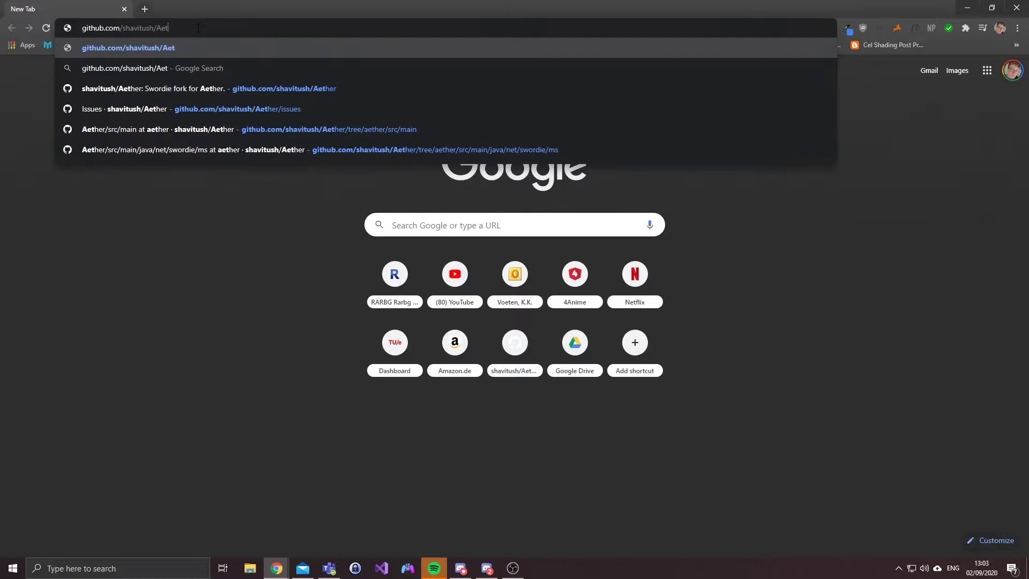
{"action": "key", "text": "Return"}
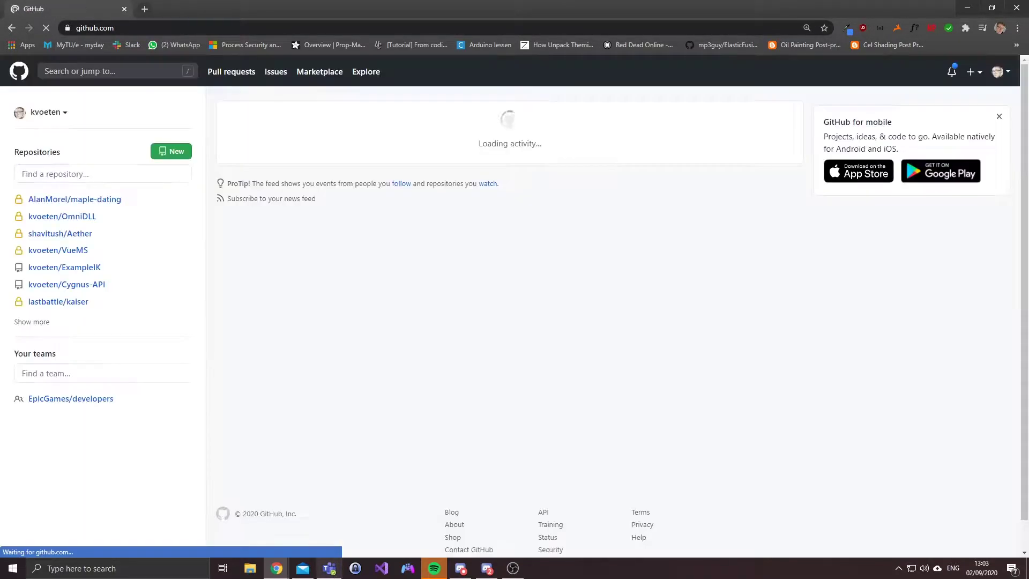
Step: Start a new repository named SimpleShooter and make it Private
{"action": "left_click", "coordinate": [190, 153]}
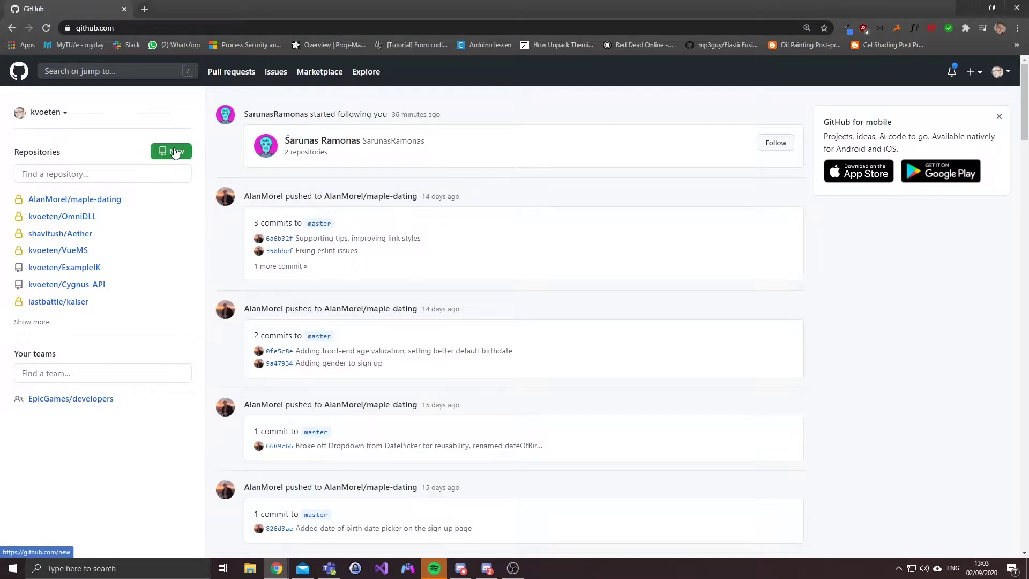
{"action": "left_click", "coordinate": [451, 213]}
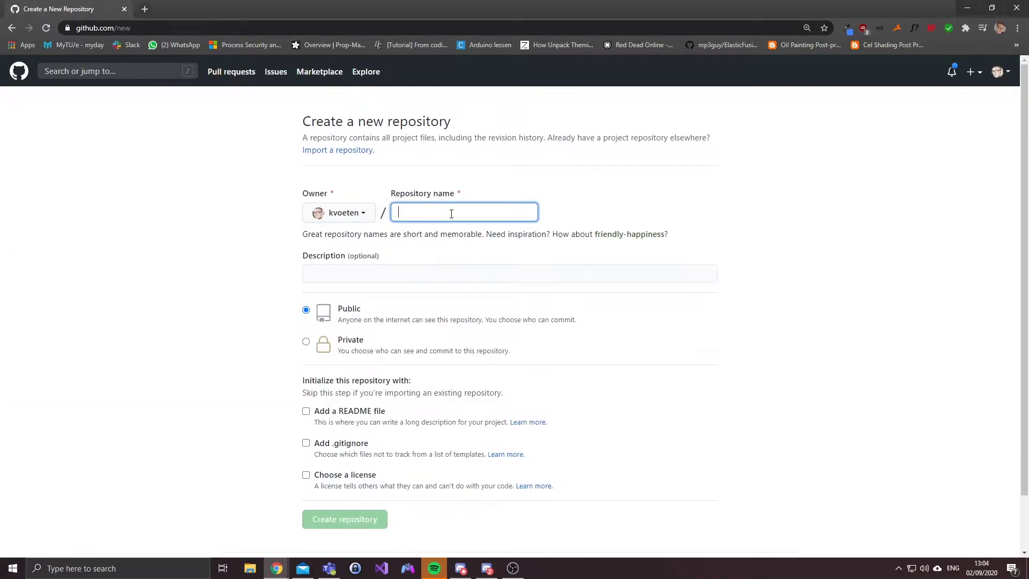
{"action": "type", "text": "SimpleSho"}
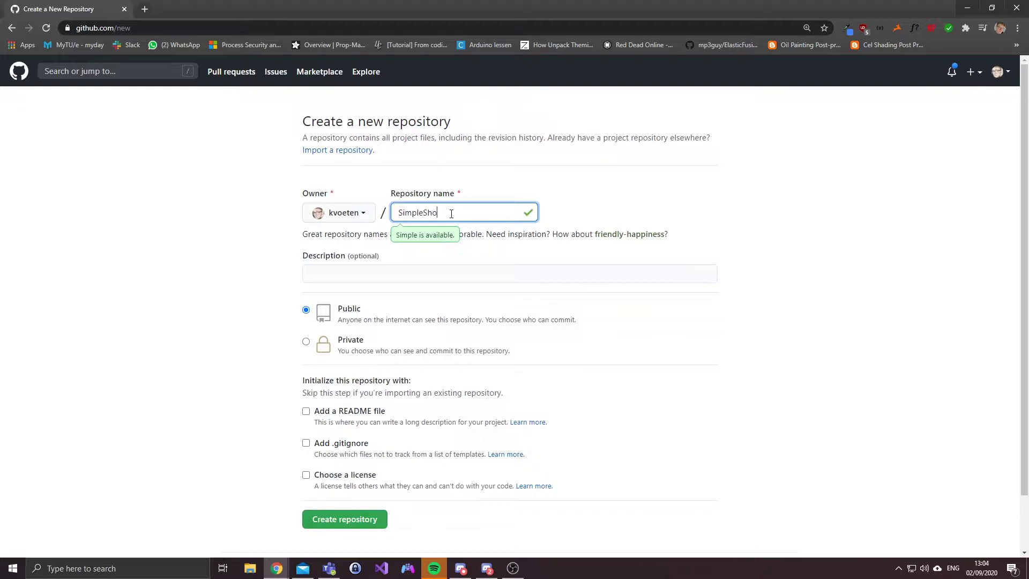
{"action": "type", "text": "ot"}
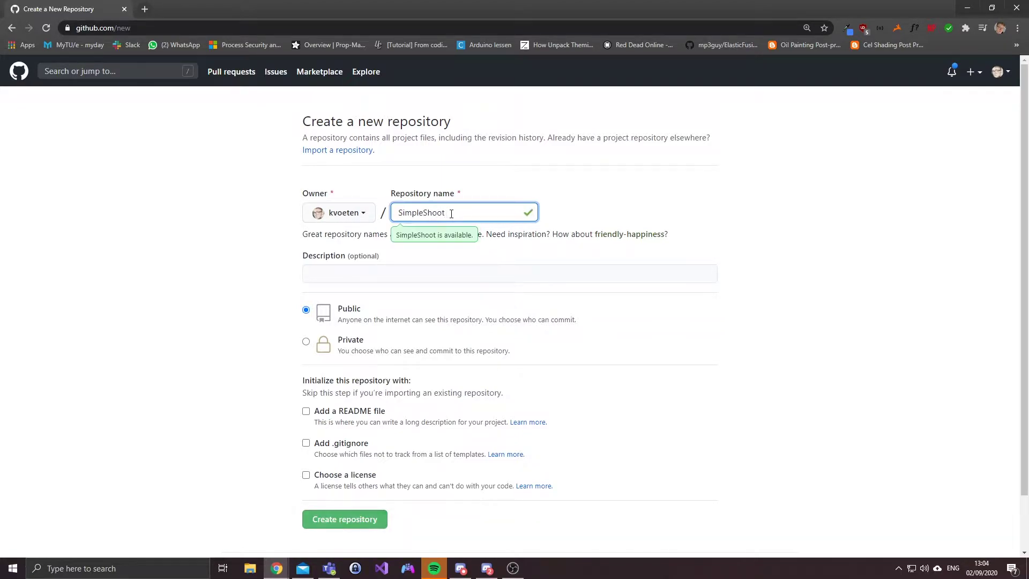
{"action": "type", "text": "er"}
{"action": "key", "text": "Tab"}
{"action": "scroll", "coordinate": [536, 273], "scroll_direction": "down", "scroll_amount": 1}
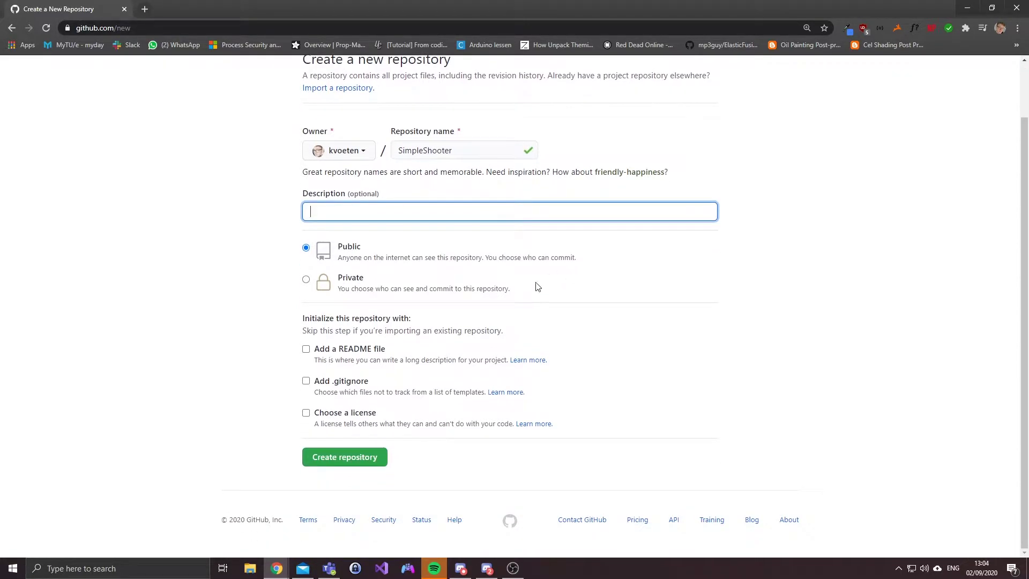
{"action": "left_click", "coordinate": [306, 278]}
{"action": "scroll", "coordinate": [252, 376], "scroll_direction": "up", "scroll_amount": 1}
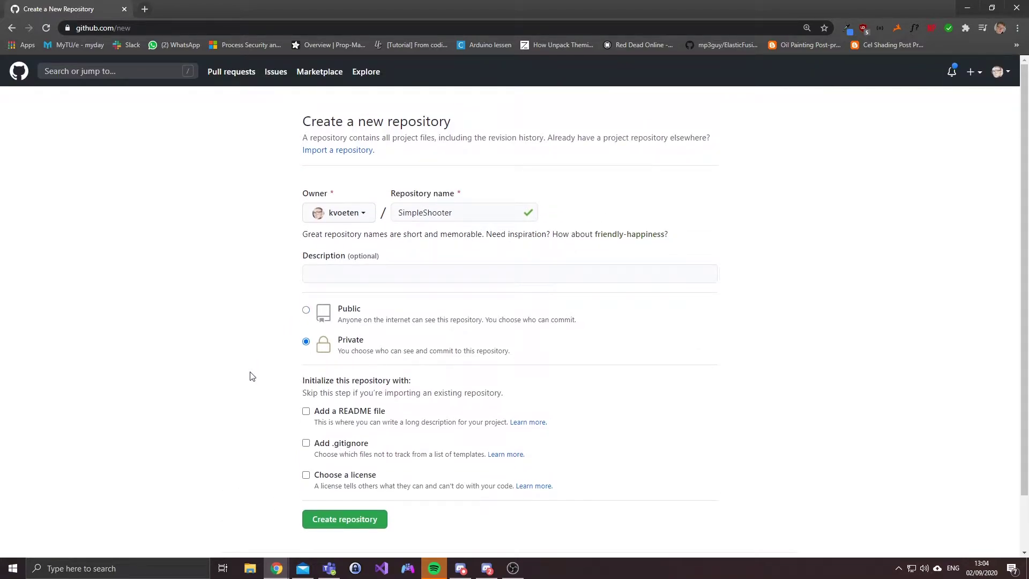
Step: Add the UnrealEngine .gitignore template and create the repository
{"action": "scroll", "coordinate": [252, 376], "scroll_direction": "down", "scroll_amount": 1}
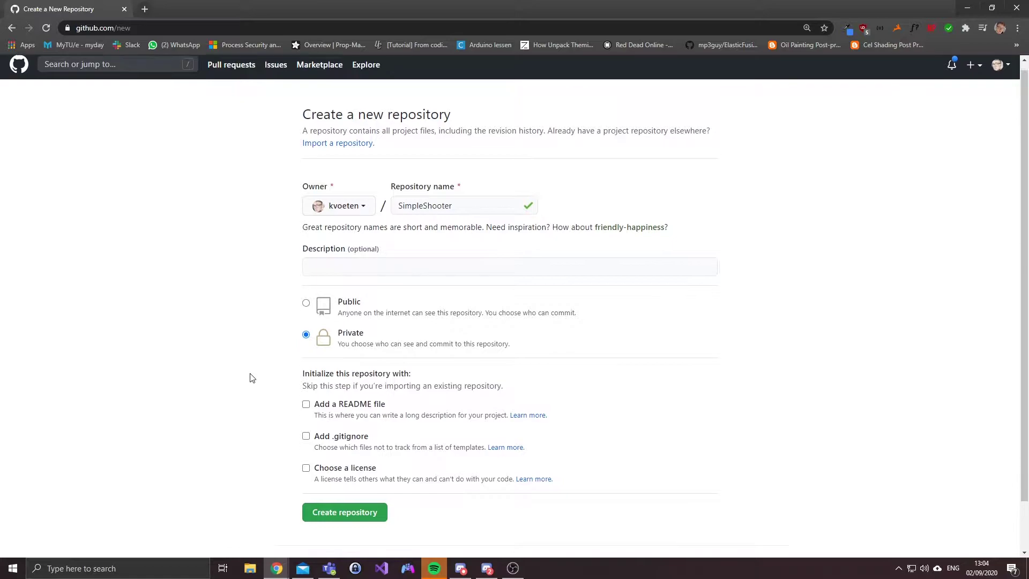
{"action": "scroll", "coordinate": [290, 369], "scroll_direction": "down", "scroll_amount": 1}
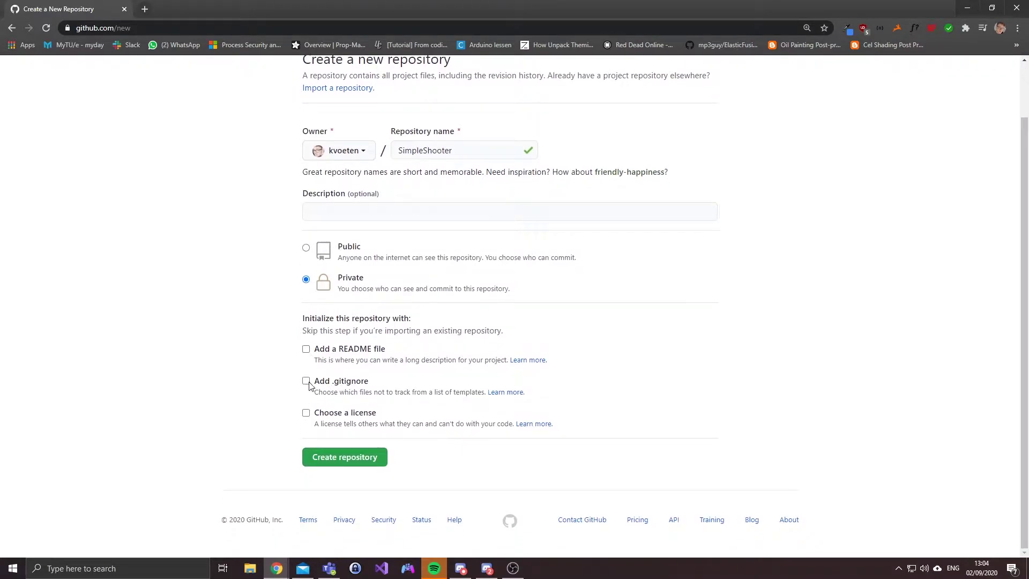
{"action": "left_click", "coordinate": [306, 381]}
{"action": "left_click", "coordinate": [404, 412]}
{"action": "scroll", "coordinate": [563, 371], "scroll_direction": "down", "scroll_amount": 2}
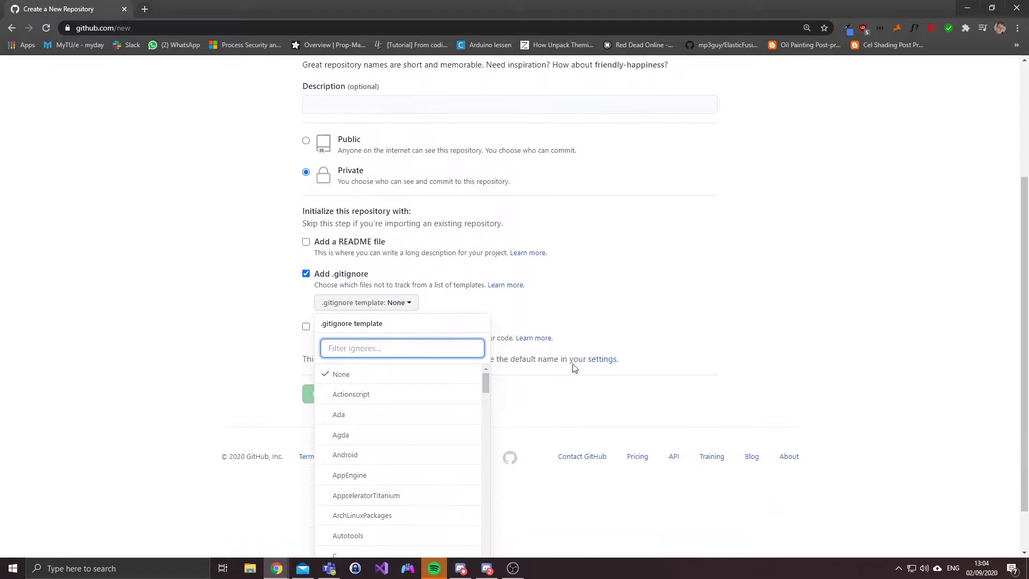
{"action": "type", "text": "unrea"}
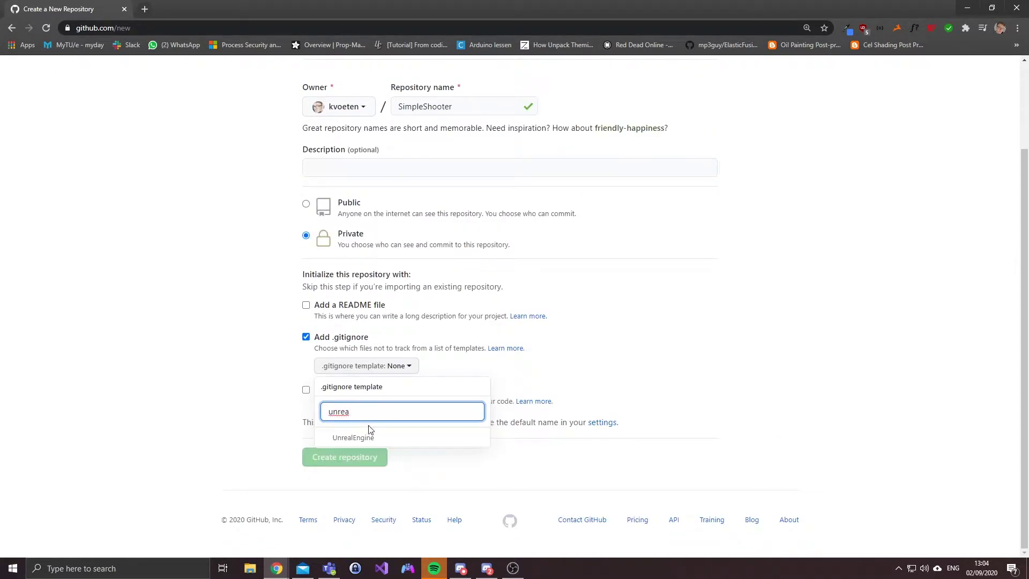
{"action": "left_click", "coordinate": [366, 438]}
{"action": "left_click", "coordinate": [367, 462]}
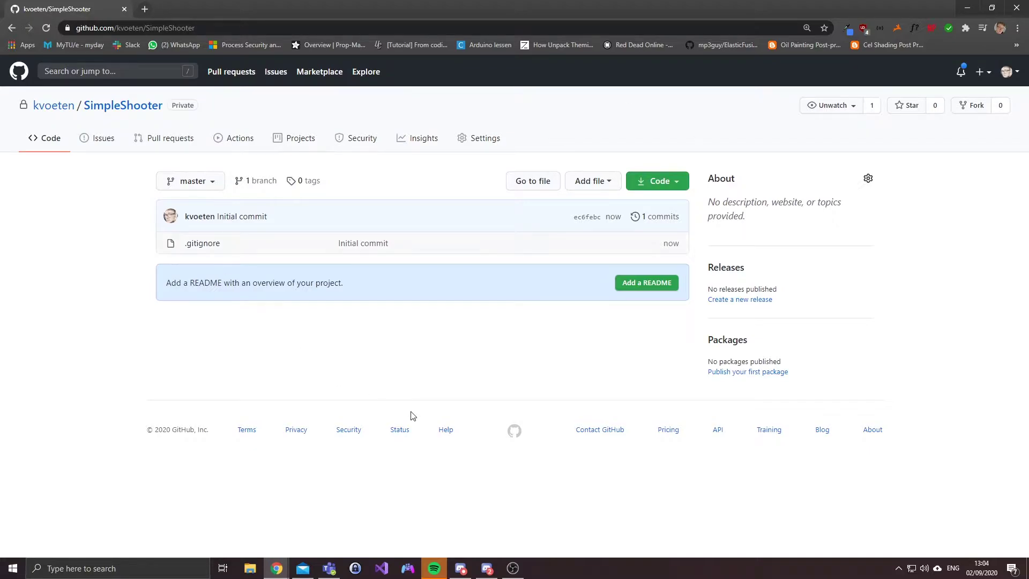
Step: Launch GitHub Desktop from a Windows search for 'gith'
{"action": "left_click", "coordinate": [80, 571]}
{"action": "type", "text": "g"}
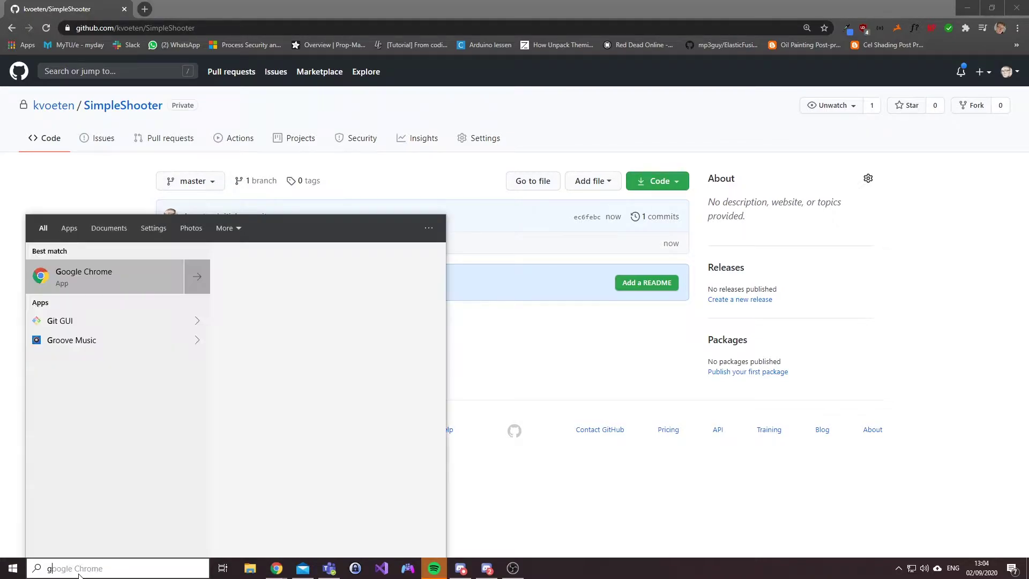
{"action": "type", "text": "ith"}
{"action": "key", "text": "Return"}
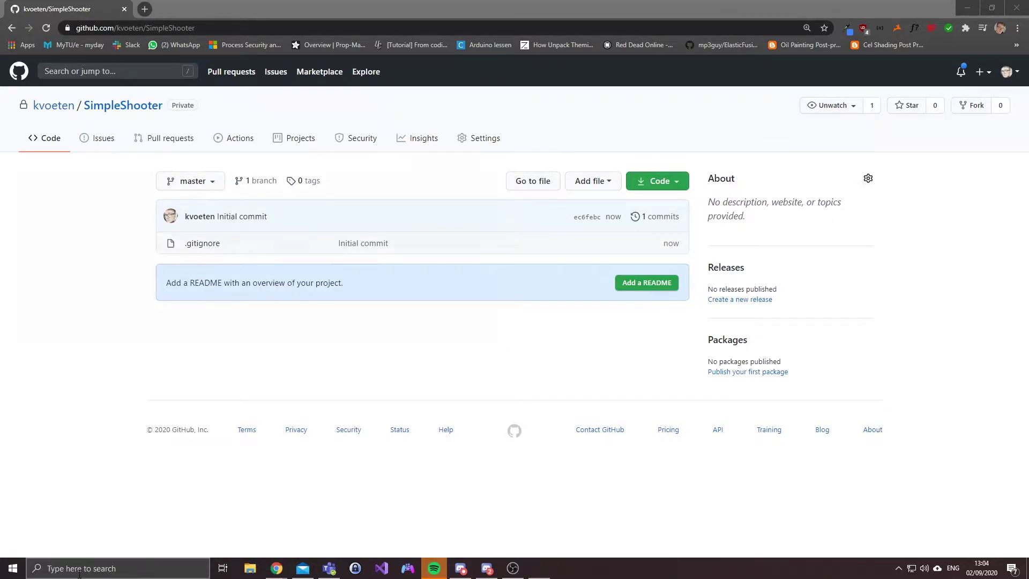
Step: In a new tab, search Google for 'github desktop' and open desktop.github.com
{"action": "left_click", "coordinate": [144, 9]}
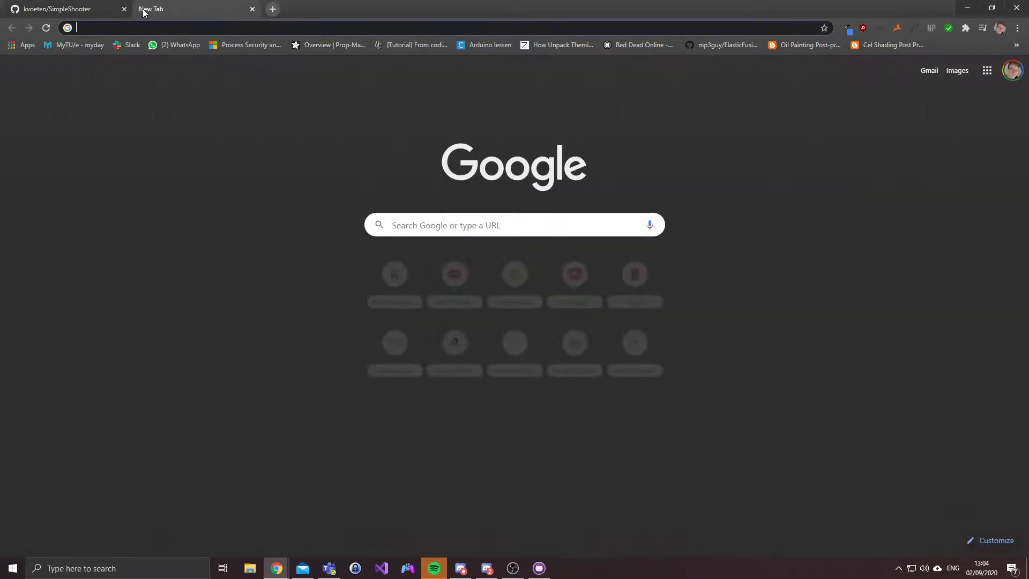
{"action": "type", "text": "github desktop"}
{"action": "key", "text": "Return"}
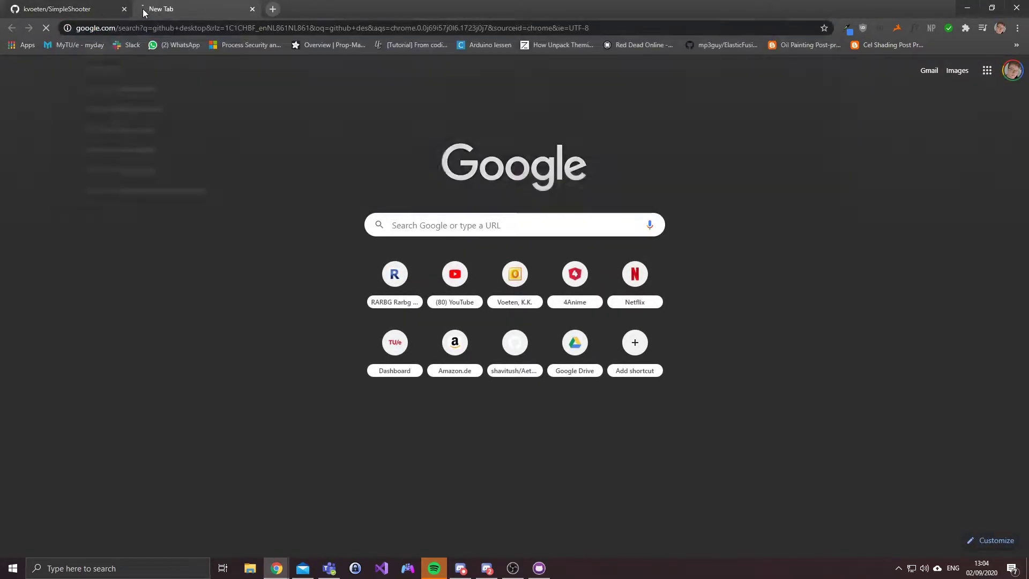
{"action": "left_click", "coordinate": [198, 171]}
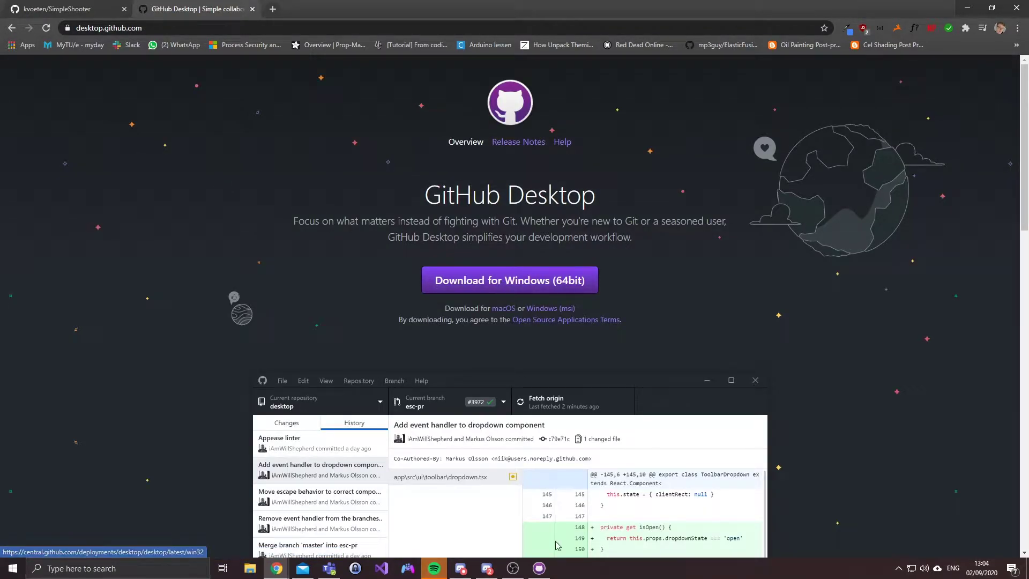
{"action": "scroll", "coordinate": [730, 333], "scroll_direction": "down", "scroll_amount": 9}
{"action": "scroll", "coordinate": [726, 387], "scroll_direction": "up", "scroll_amount": 9}
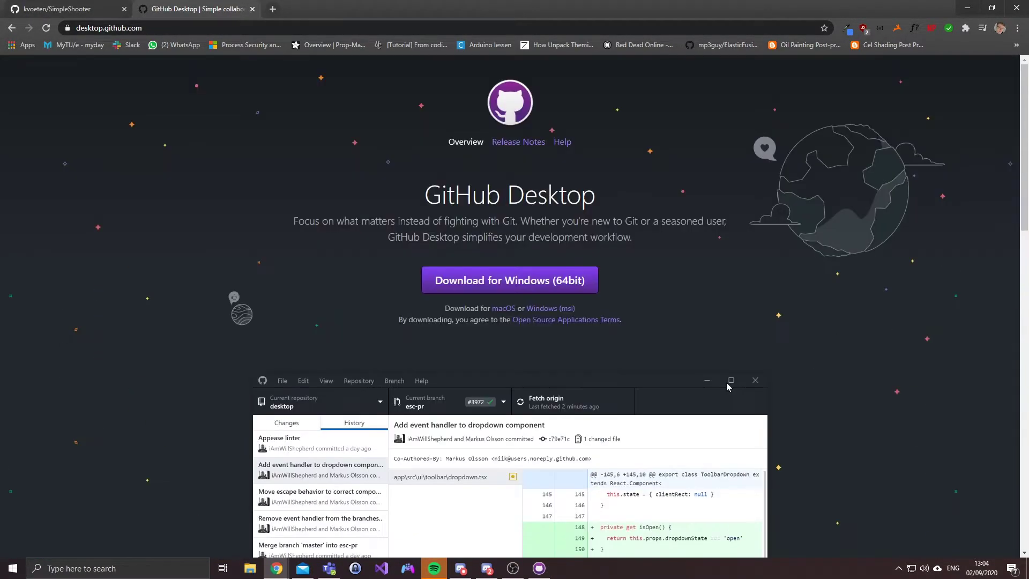
Step: Bring GitHub Desktop forward, maximize it, and show the repository list
{"action": "left_click", "coordinate": [539, 567]}
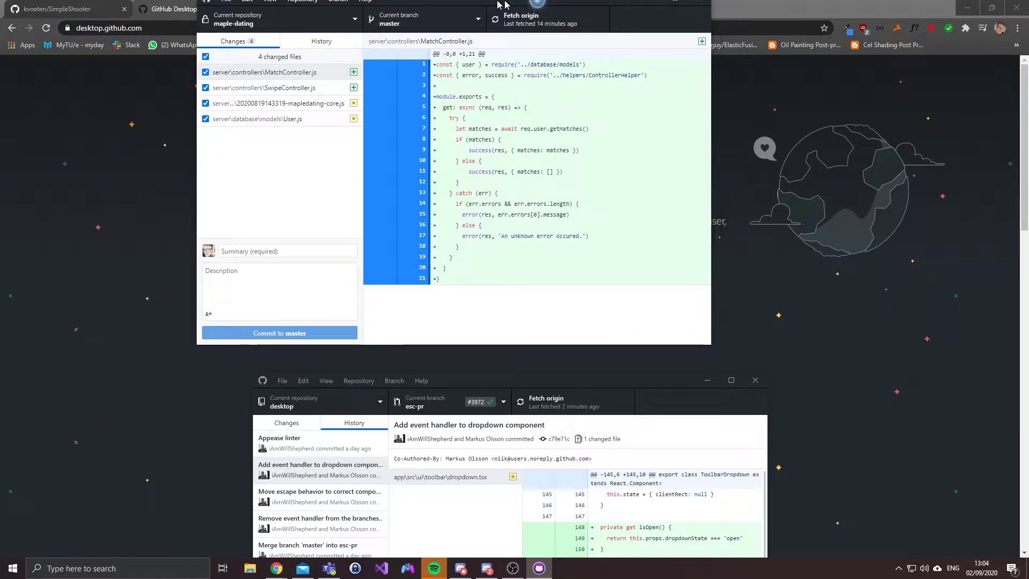
{"action": "double_click", "coordinate": [310, 10]}
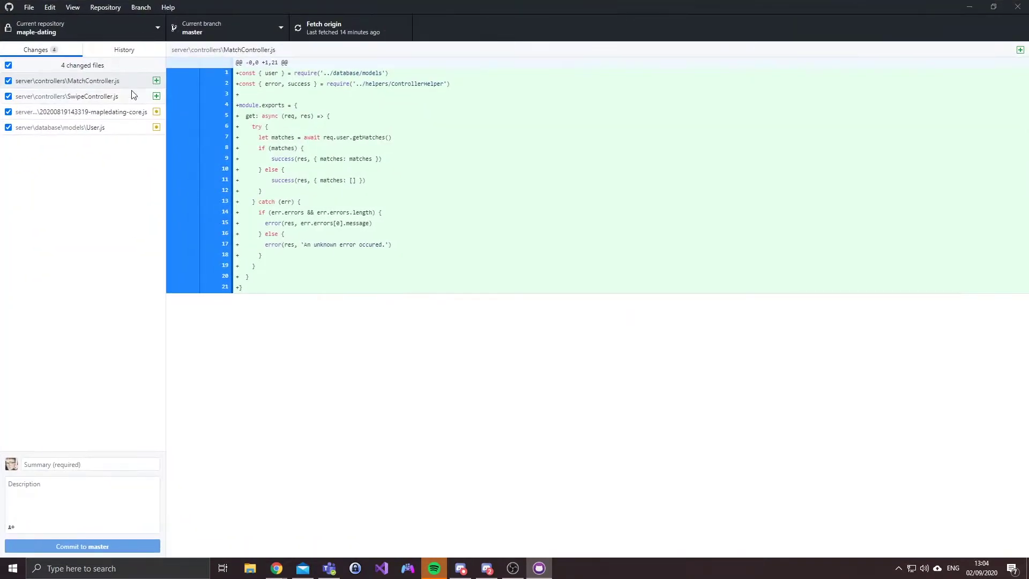
{"action": "left_click", "coordinate": [79, 29]}
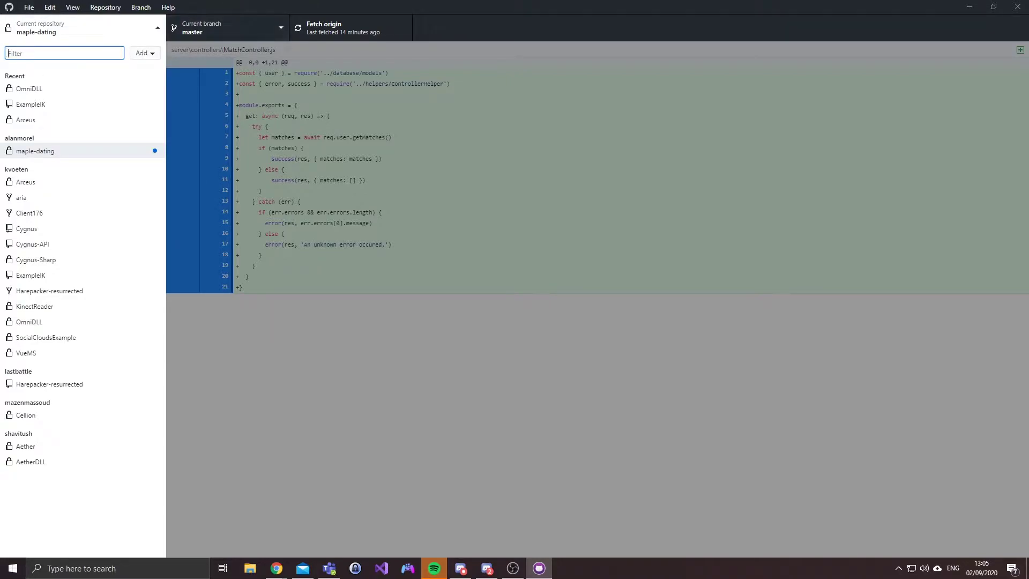
{"action": "left_click", "coordinate": [325, 120]}
{"action": "left_click", "coordinate": [33, 25]}
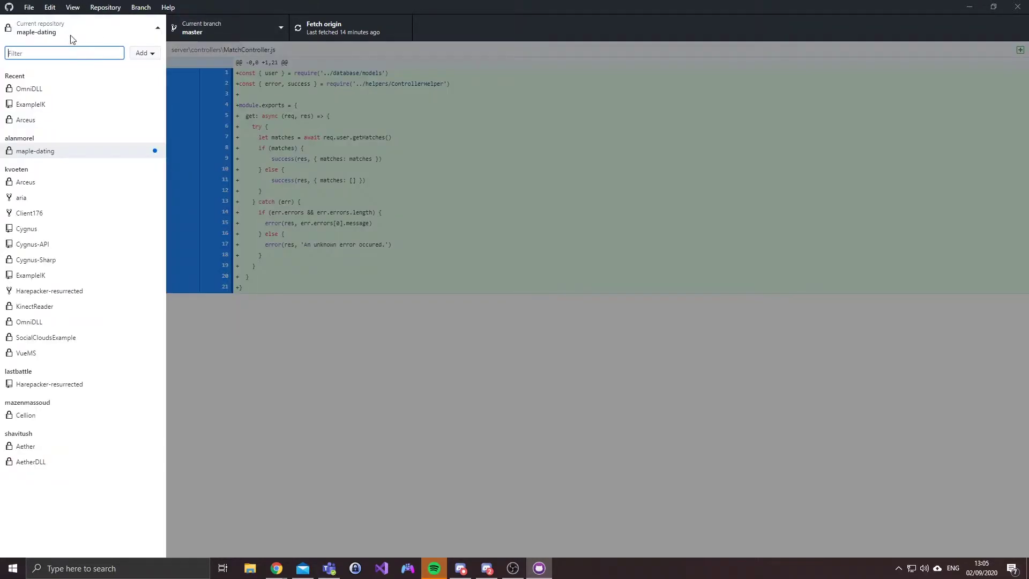
Step: Clone SimpleShooter from GitHub.com, found by filtering for 'shoot'
{"action": "left_click", "coordinate": [143, 53]}
{"action": "left_click", "coordinate": [216, 68]}
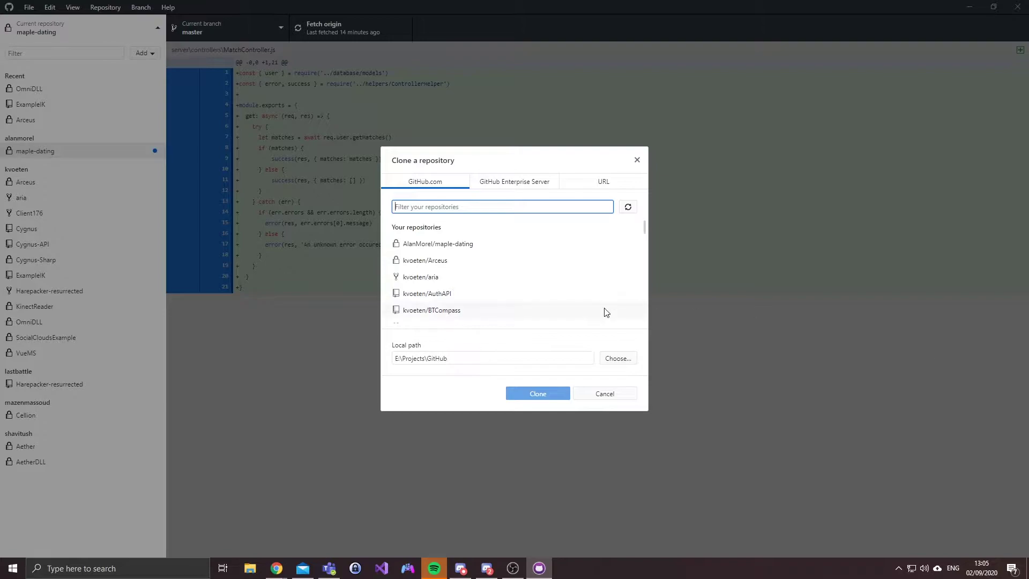
{"action": "scroll", "coordinate": [472, 251], "scroll_direction": "down", "scroll_amount": 1}
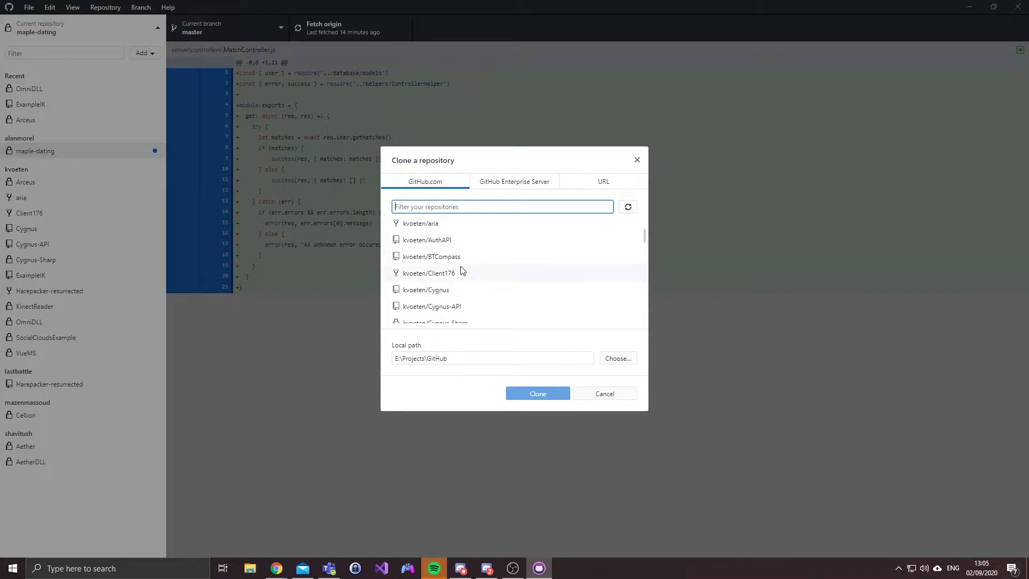
{"action": "type", "text": "shoot"}
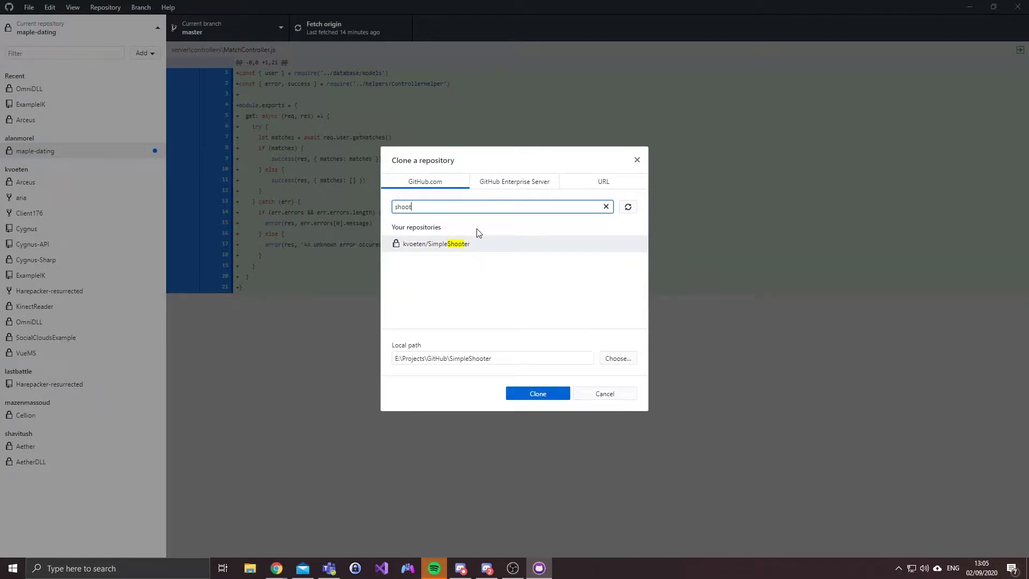
{"action": "left_click", "coordinate": [462, 243]}
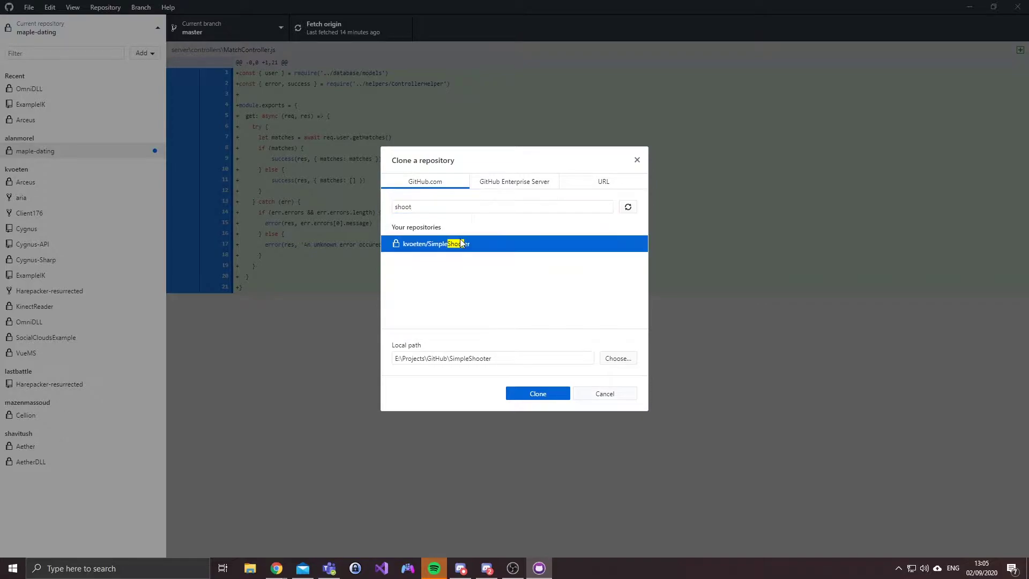
{"action": "left_click", "coordinate": [528, 395]}
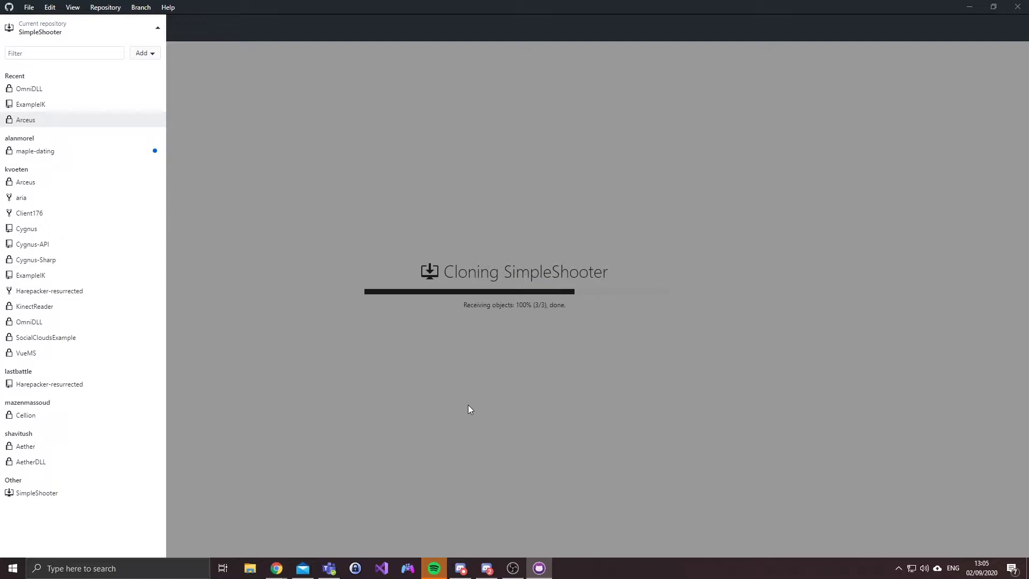
Step: Minimize GitHub Desktop, launch Epic Games Launcher via an 'epic' search, and show Unreal Engine
{"action": "left_click", "coordinate": [436, 400]}
{"action": "left_click", "coordinate": [964, 6]}
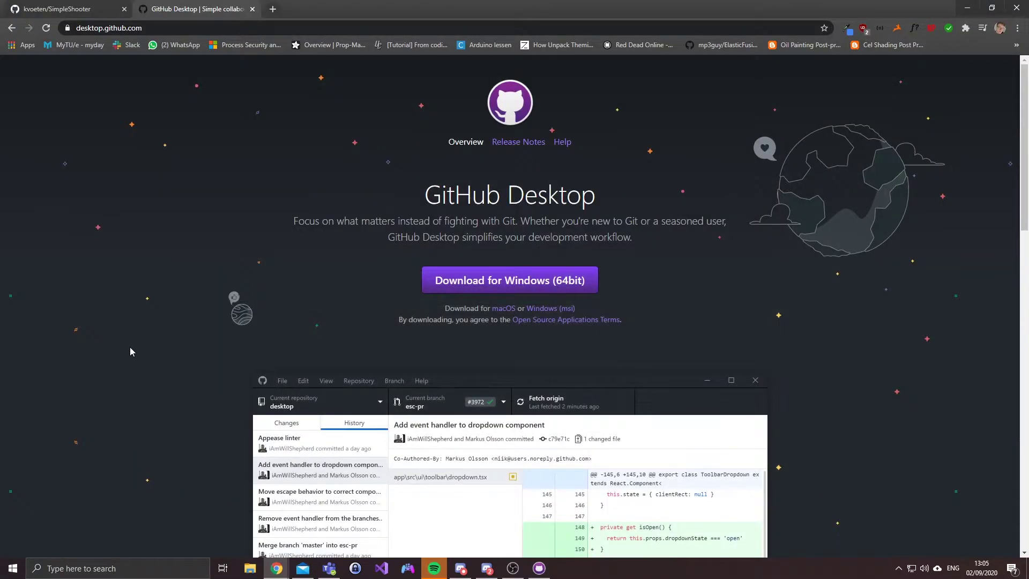
{"action": "left_click", "coordinate": [101, 568]}
{"action": "type", "text": "epic"}
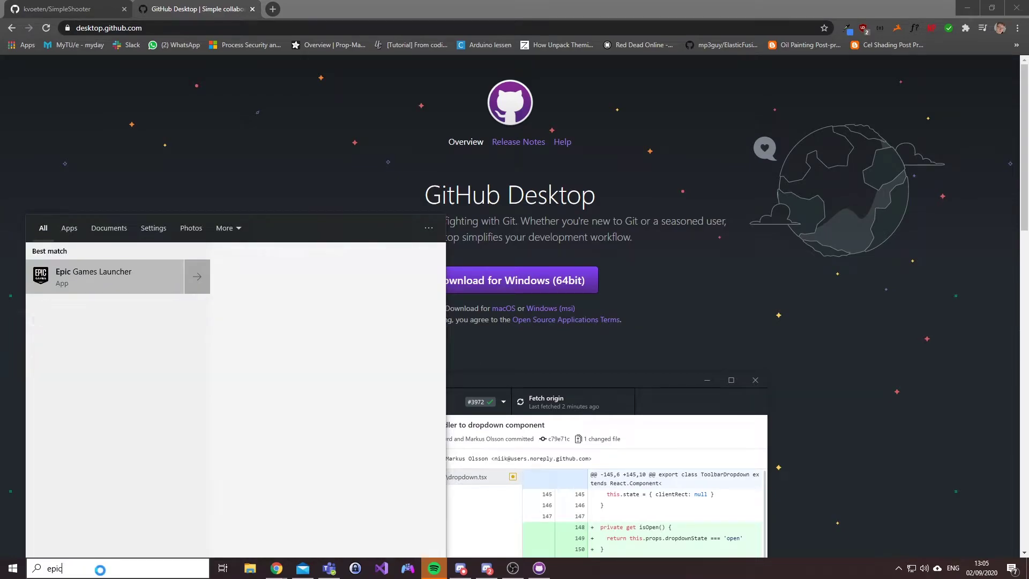
{"action": "key", "text": "Return"}
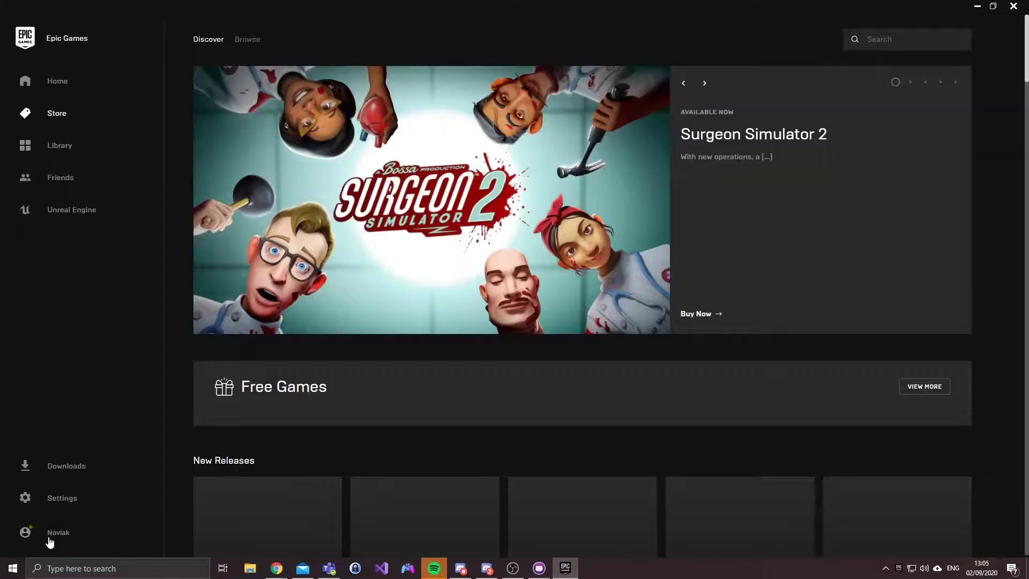
{"action": "left_click", "coordinate": [88, 212]}
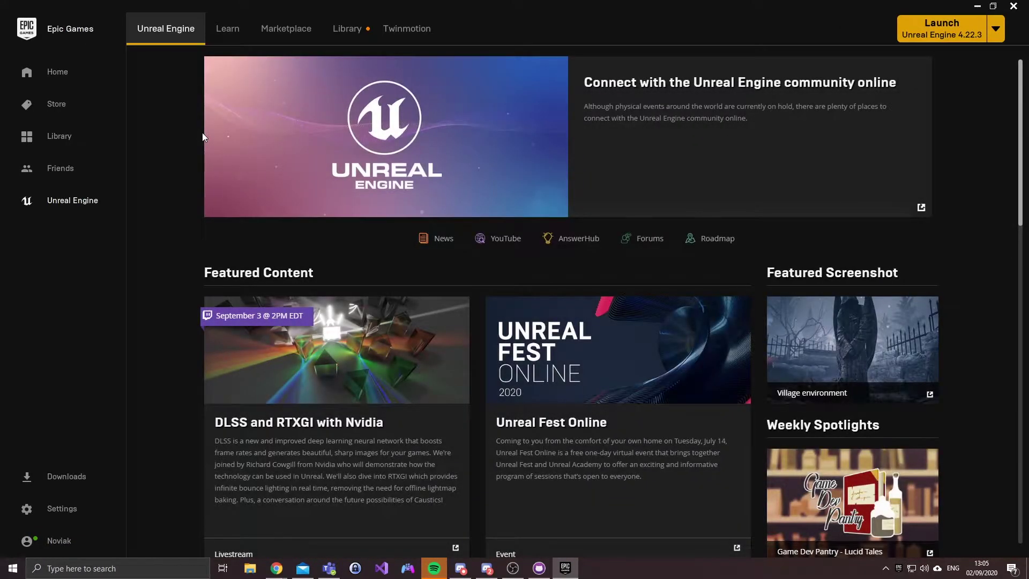
Step: Browse the Marketplace down to its Free For The Month products
{"action": "left_click", "coordinate": [279, 48]}
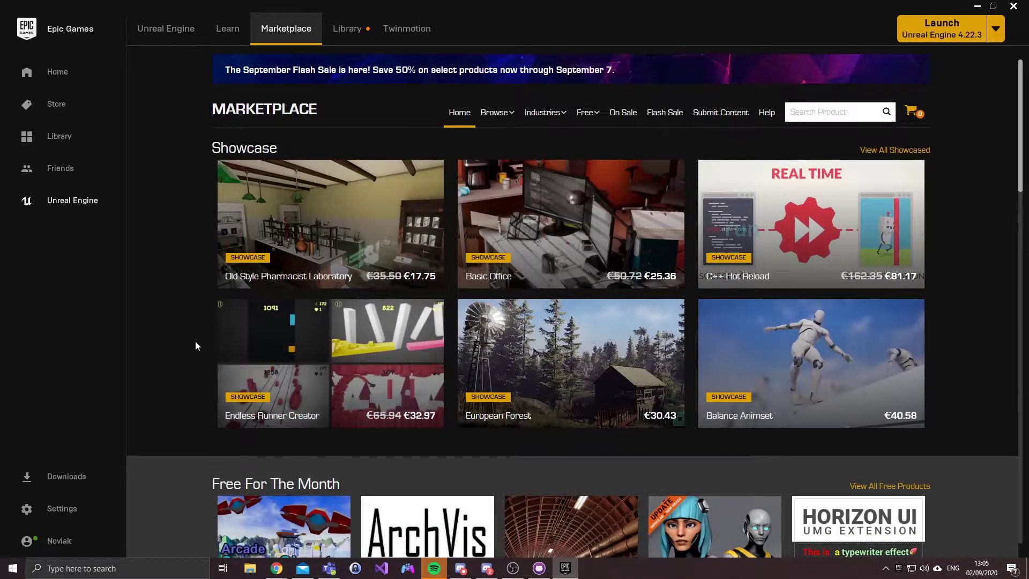
{"action": "scroll", "coordinate": [190, 346], "scroll_direction": "down", "scroll_amount": 4}
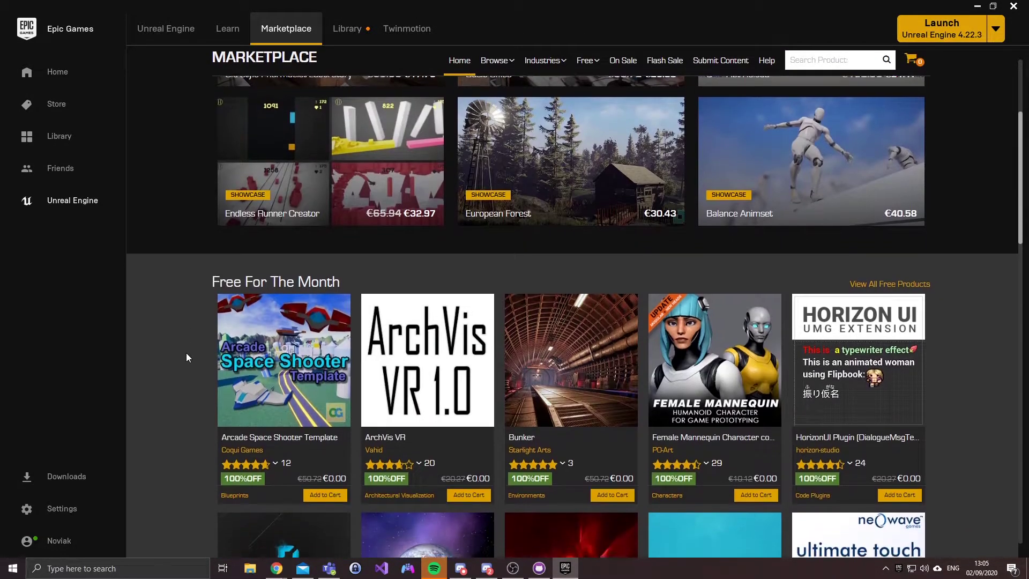
{"action": "scroll", "coordinate": [186, 353], "scroll_direction": "down", "scroll_amount": 4}
{"action": "scroll", "coordinate": [641, 269], "scroll_direction": "down", "scroll_amount": 1}
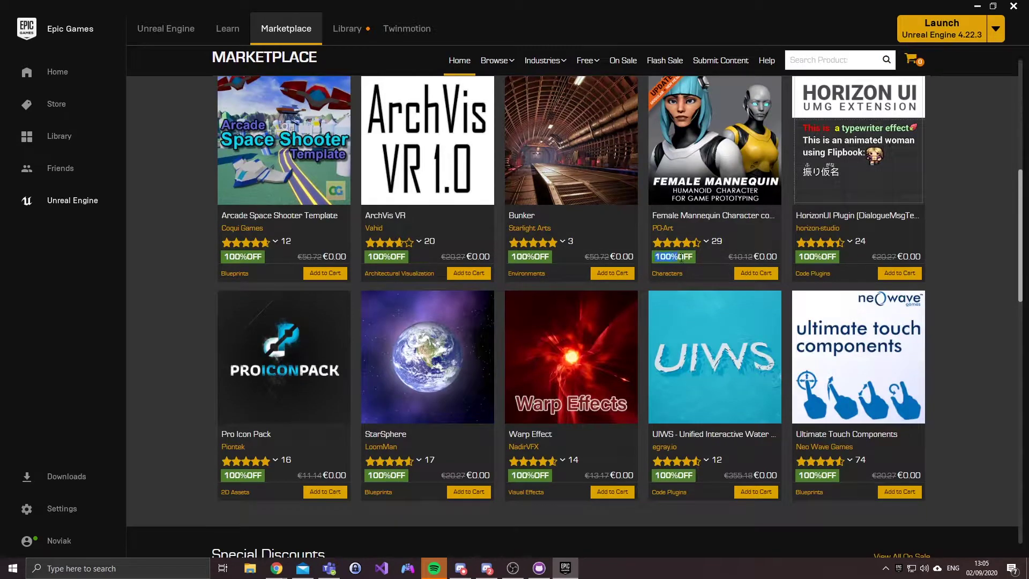
{"action": "scroll", "coordinate": [682, 259], "scroll_direction": "down", "scroll_amount": 1}
{"action": "mouse_move", "coordinate": [707, 415]}
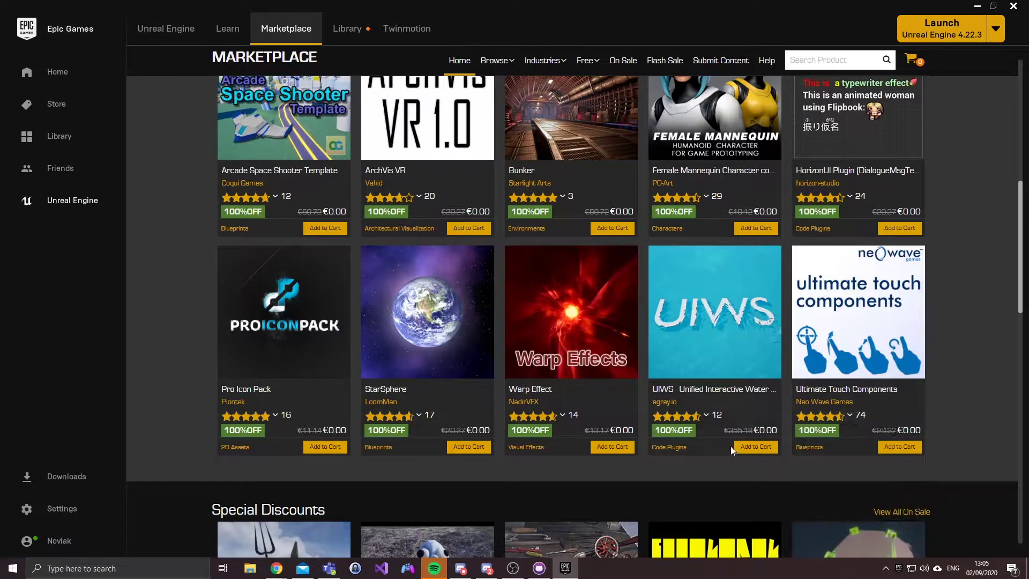
{"action": "left_click_drag", "start_coordinate": [725, 432], "coordinate": [747, 431]}
Step: Add a new engine slot in the Library, leaving its version at 4.21.2
{"action": "left_click", "coordinate": [348, 31]}
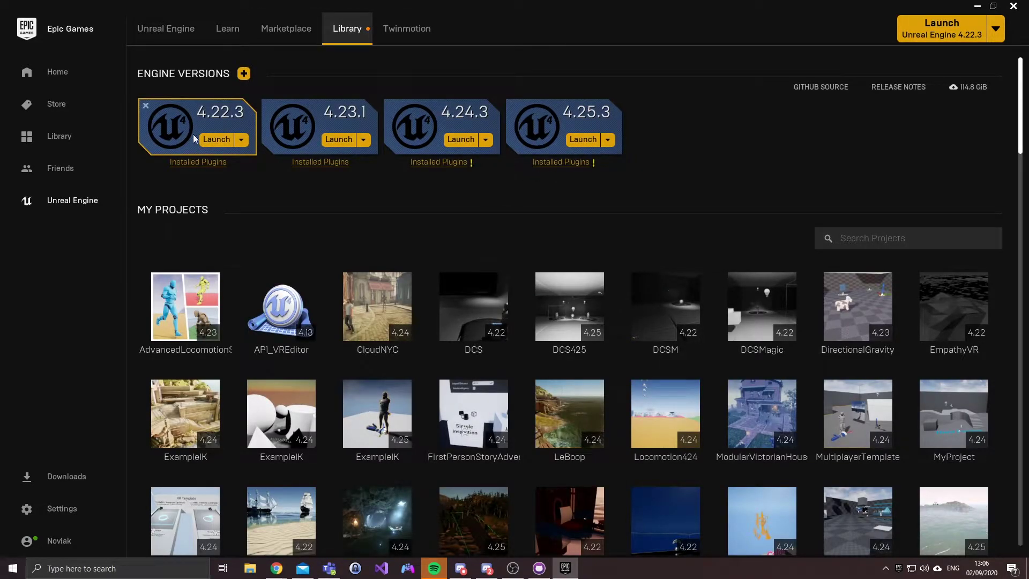
{"action": "left_click", "coordinate": [244, 80]}
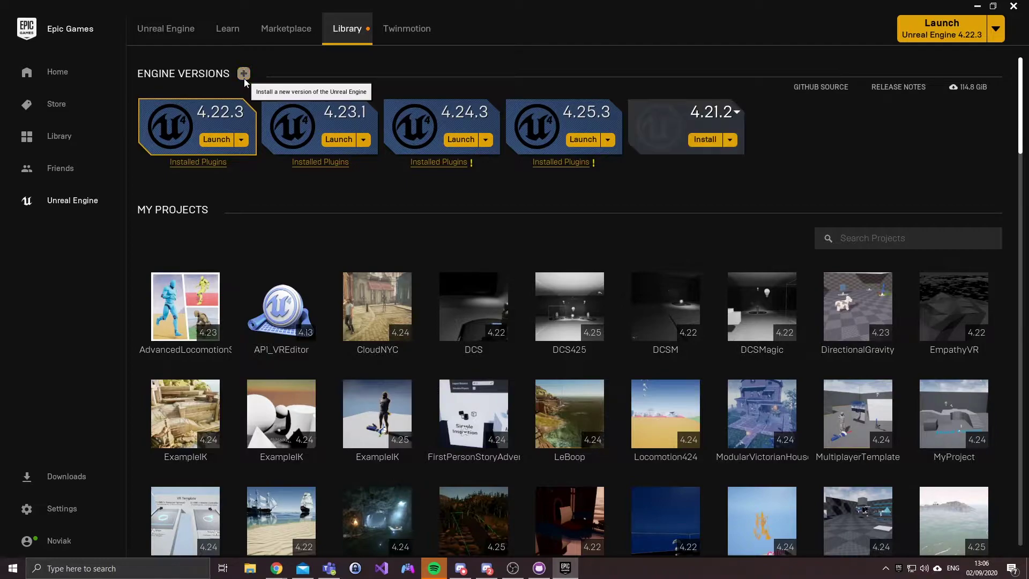
{"action": "left_click", "coordinate": [721, 112]}
{"action": "scroll", "coordinate": [711, 161], "scroll_direction": "down", "scroll_amount": 3}
{"action": "scroll", "coordinate": [711, 160], "scroll_direction": "up", "scroll_amount": 5}
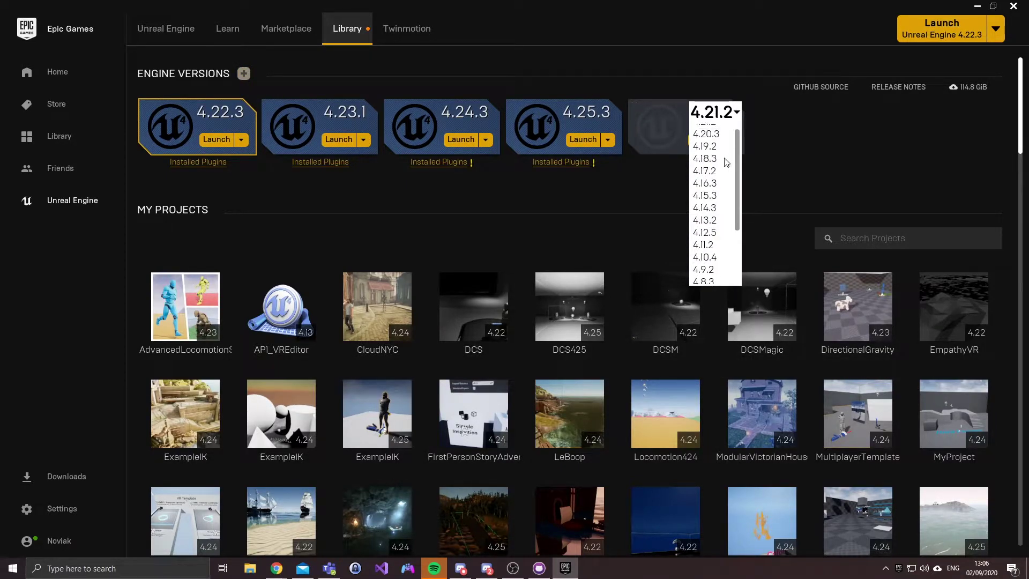
{"action": "left_click", "coordinate": [810, 121]}
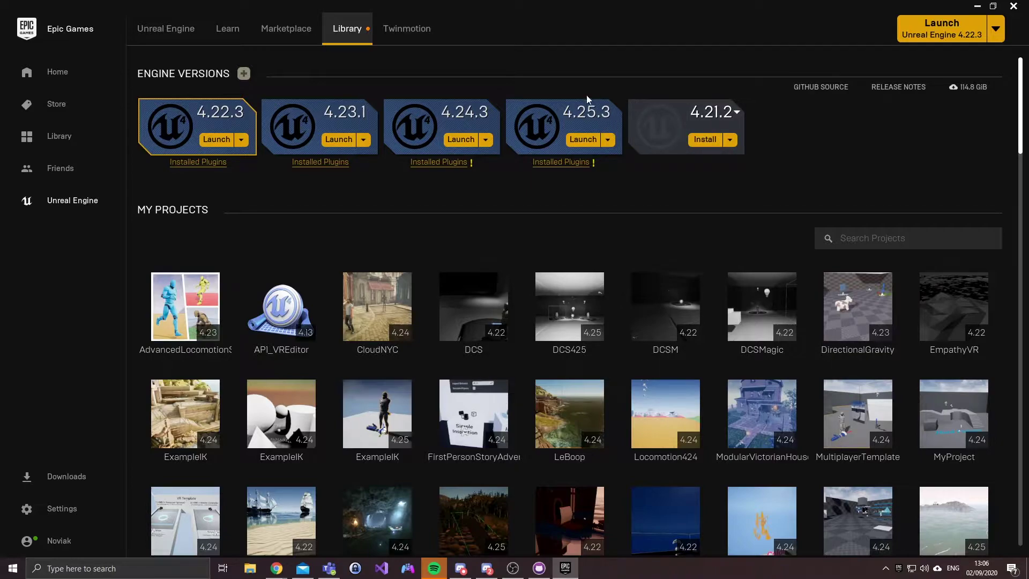
Step: Launch Unreal Engine 4.25.3 and start a new Games project
{"action": "left_click", "coordinate": [587, 141]}
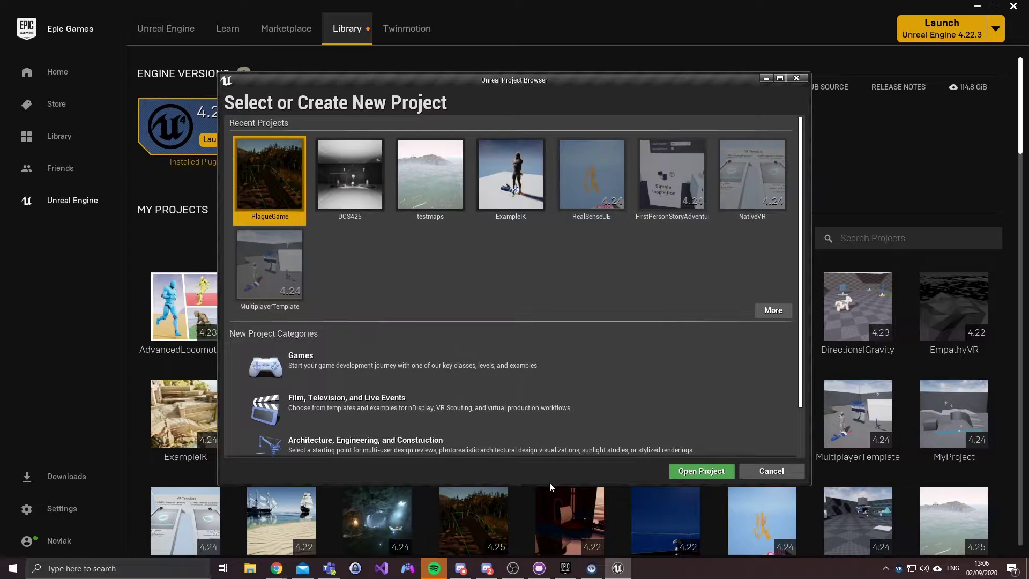
{"action": "scroll", "coordinate": [574, 234], "scroll_direction": "down", "scroll_amount": 3}
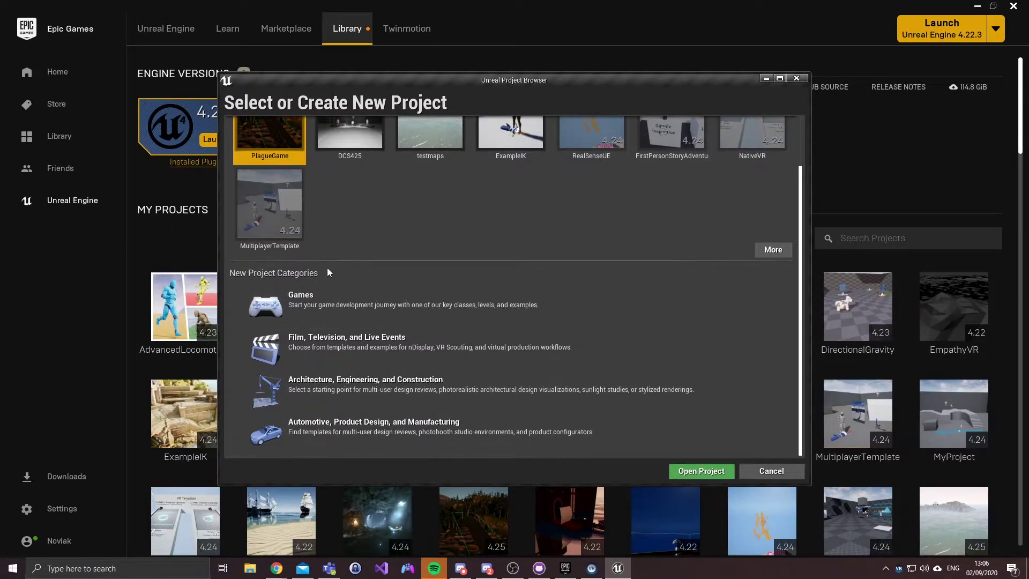
{"action": "left_click", "coordinate": [315, 306]}
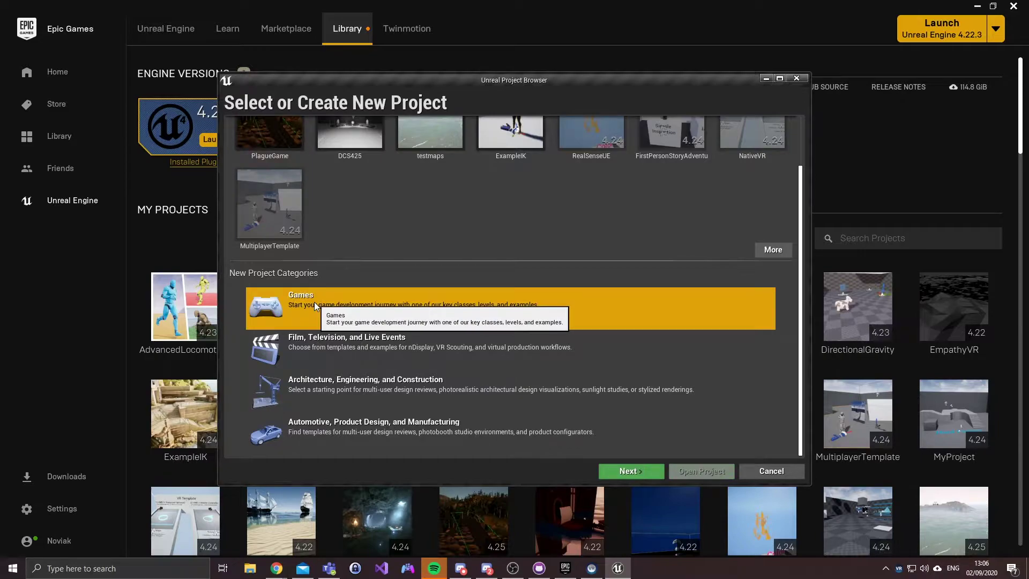
{"action": "left_click", "coordinate": [630, 473]}
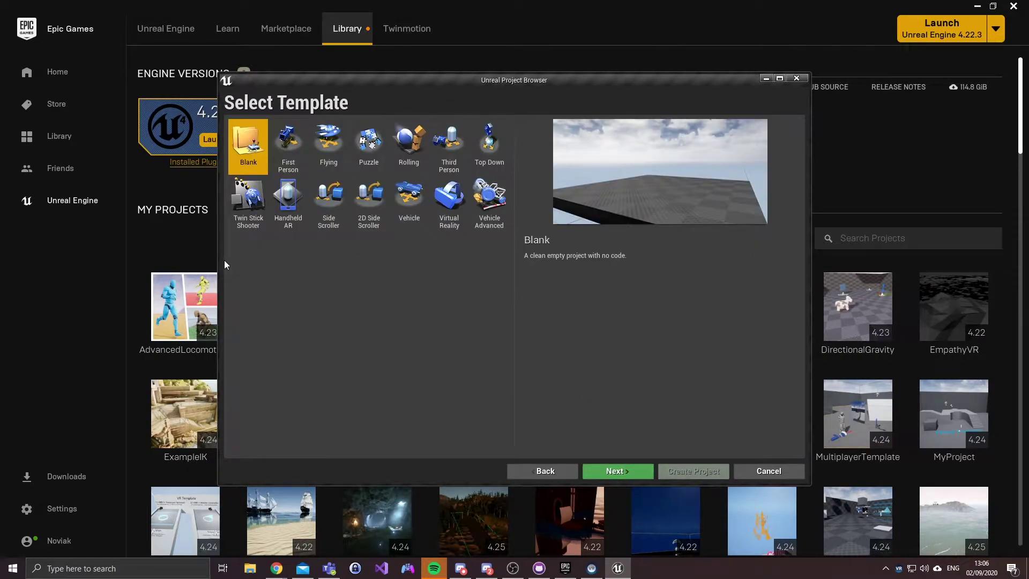
Step: Preview the available game templates and select First Person
{"action": "left_click", "coordinate": [287, 153]}
{"action": "left_click", "coordinate": [324, 149]}
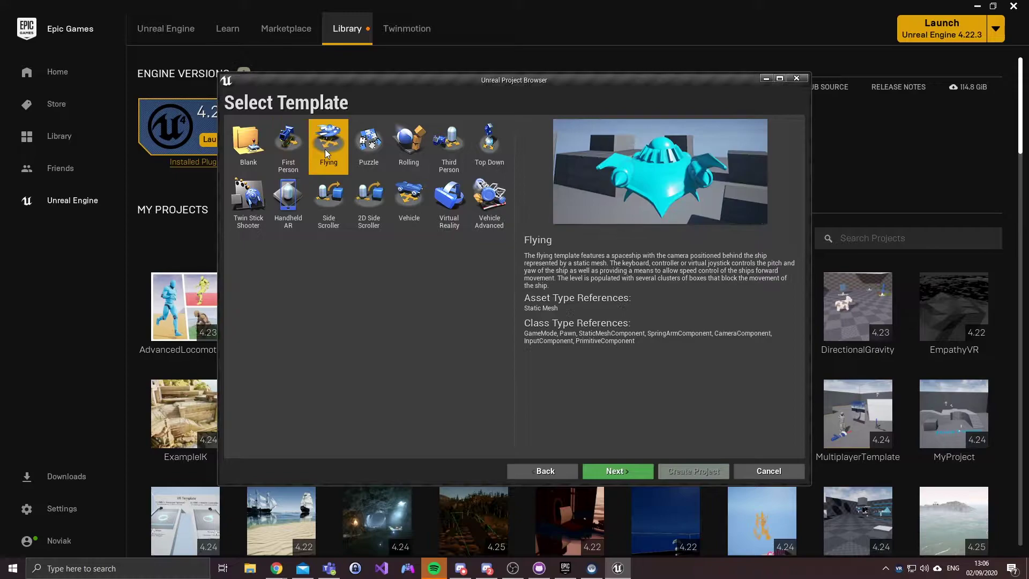
{"action": "left_click", "coordinate": [368, 145]}
{"action": "left_click", "coordinate": [449, 146]}
{"action": "left_click", "coordinate": [489, 153]}
{"action": "left_click", "coordinate": [490, 197]}
{"action": "left_click", "coordinate": [369, 200]}
{"action": "left_click", "coordinate": [328, 199]}
{"action": "left_click", "coordinate": [287, 199]}
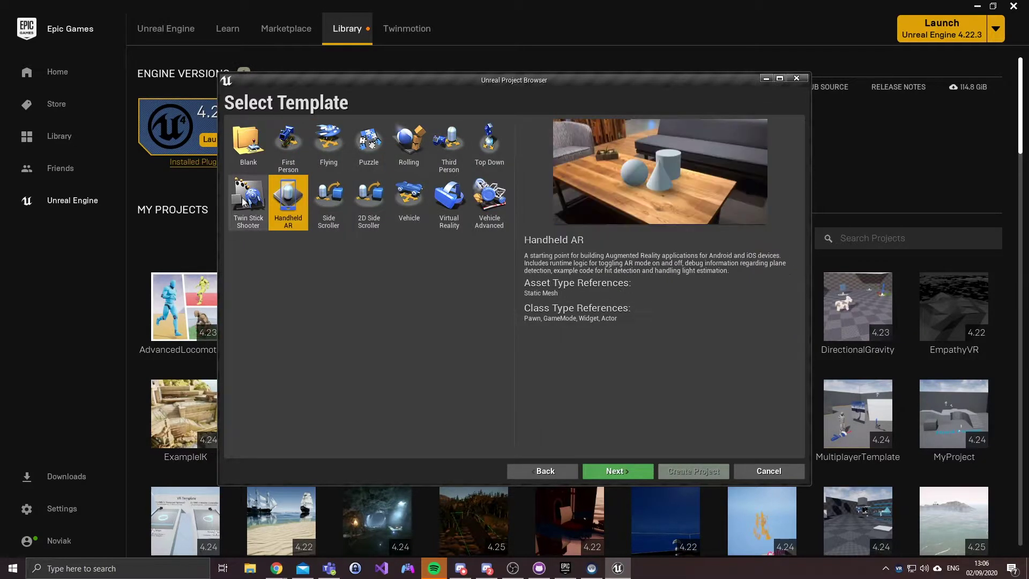
{"action": "left_click", "coordinate": [292, 155]}
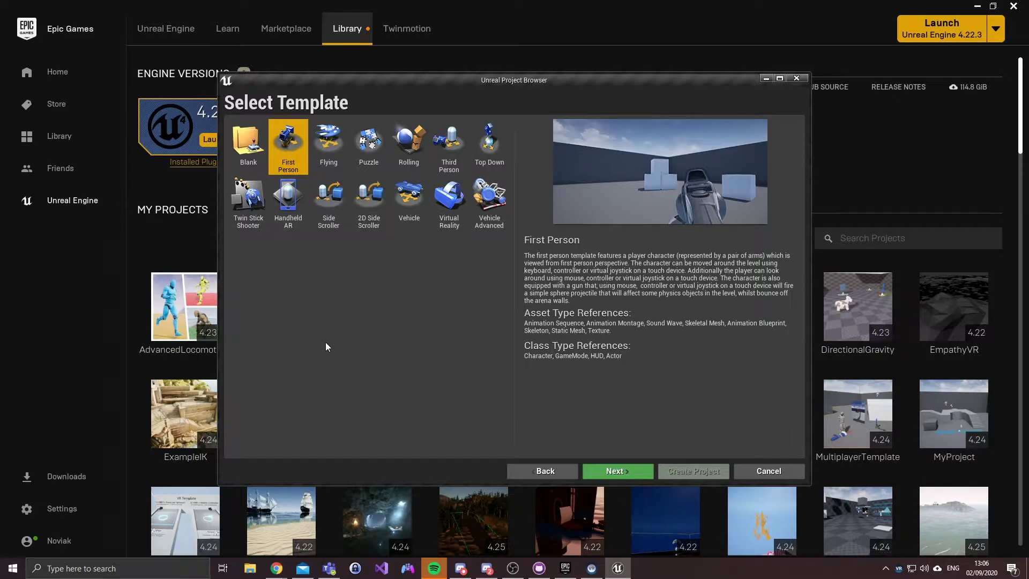
Step: Set the new project to include Starter Content
{"action": "left_click", "coordinate": [628, 470]}
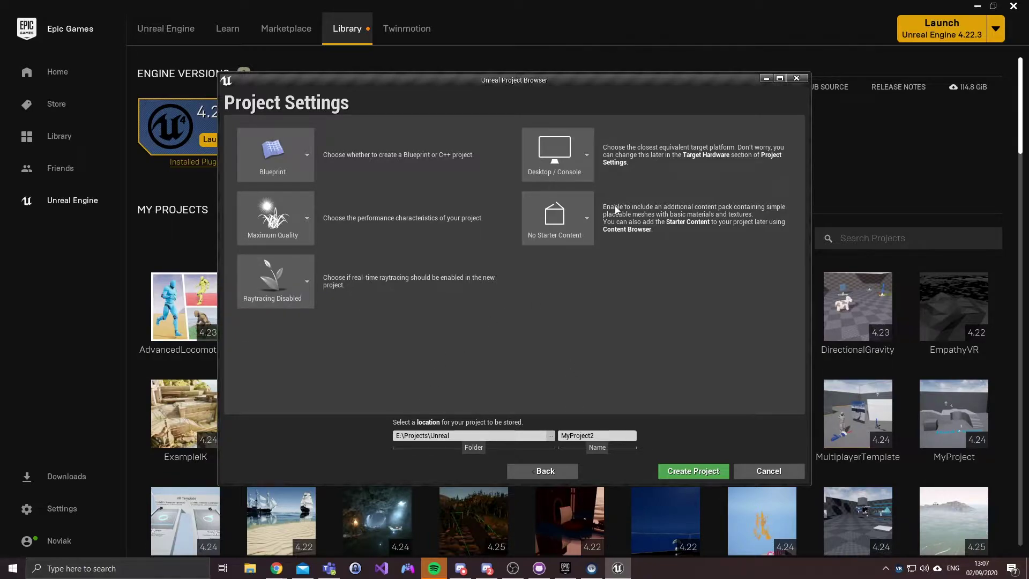
{"action": "left_click", "coordinate": [586, 216]}
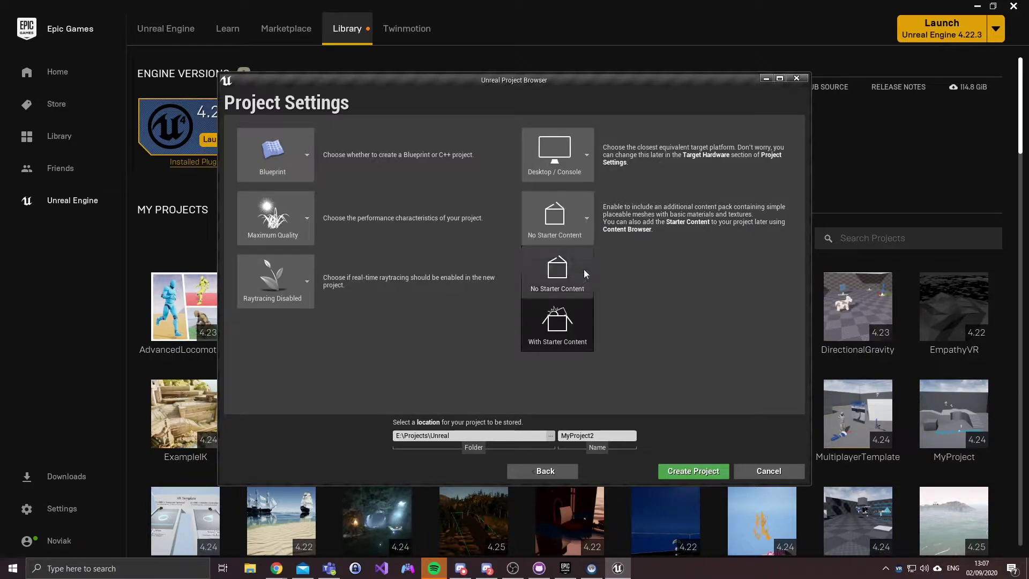
{"action": "left_click", "coordinate": [570, 332]}
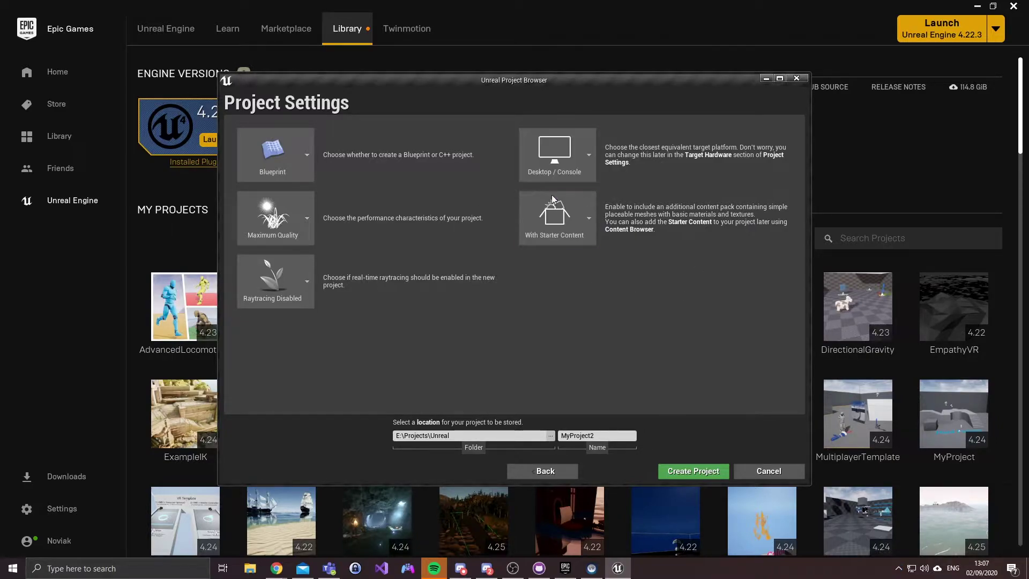
Step: Set the project folder to E:\Projects\GitHub\SimpleShooter and name it SimpleShooter
{"action": "left_click", "coordinate": [479, 436]}
{"action": "left_click", "coordinate": [551, 435]}
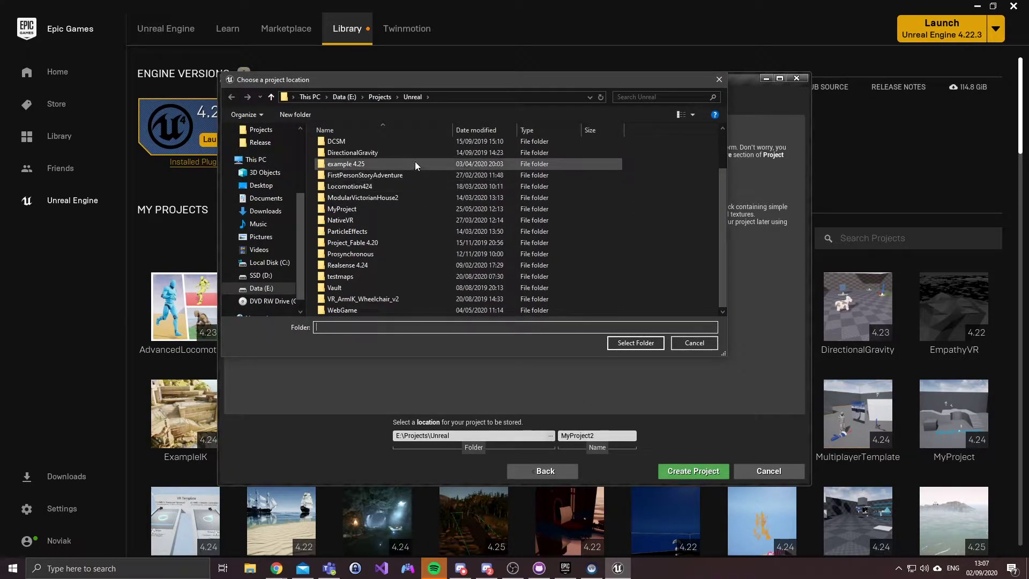
{"action": "left_click", "coordinate": [344, 96]}
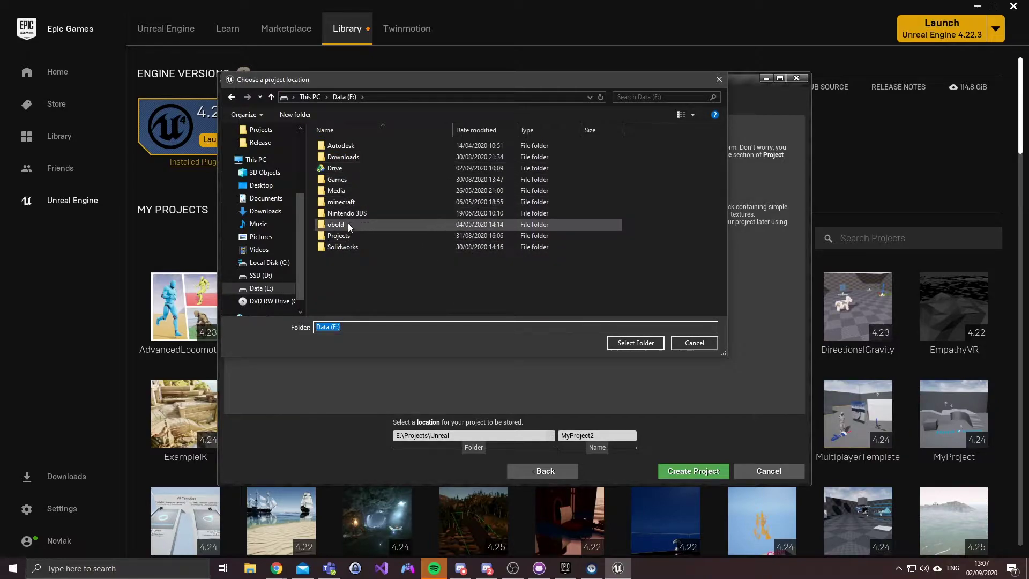
{"action": "double_click", "coordinate": [355, 238]}
{"action": "double_click", "coordinate": [346, 213]}
{"action": "scroll", "coordinate": [375, 160], "scroll_direction": "down", "scroll_amount": 2}
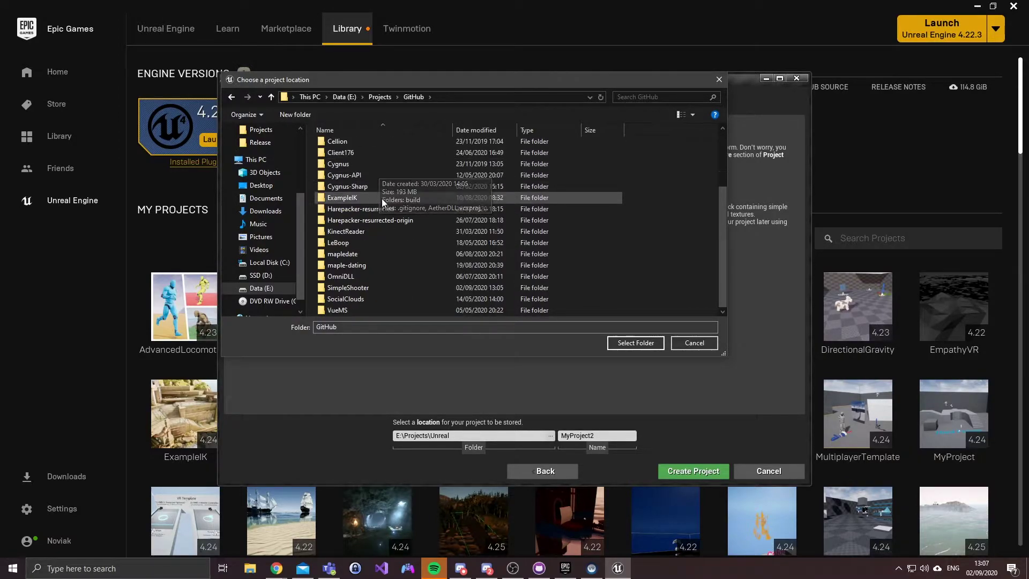
{"action": "double_click", "coordinate": [377, 286]}
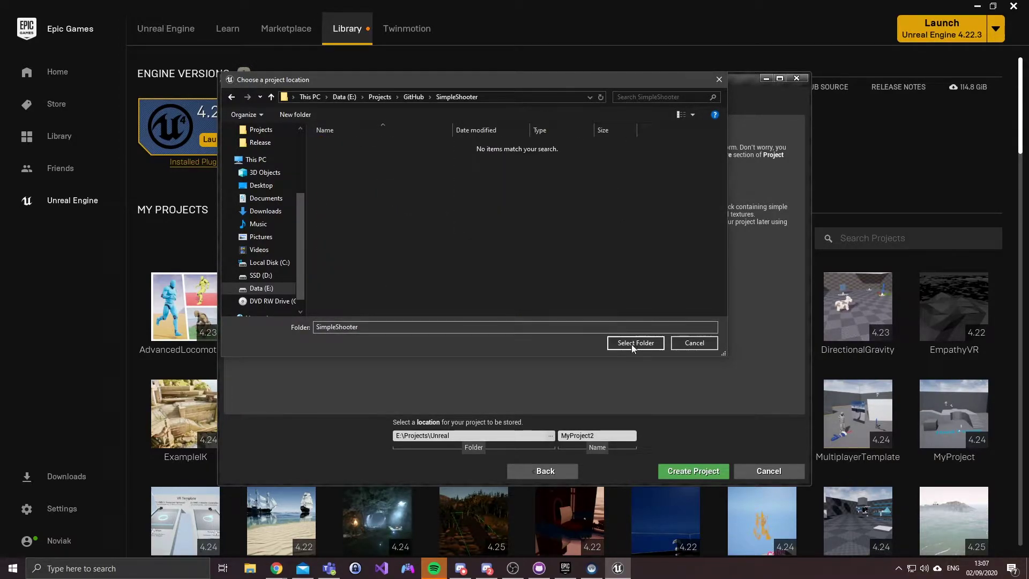
{"action": "left_click", "coordinate": [632, 343]}
{"action": "type", "text": "SimpleShooter"}
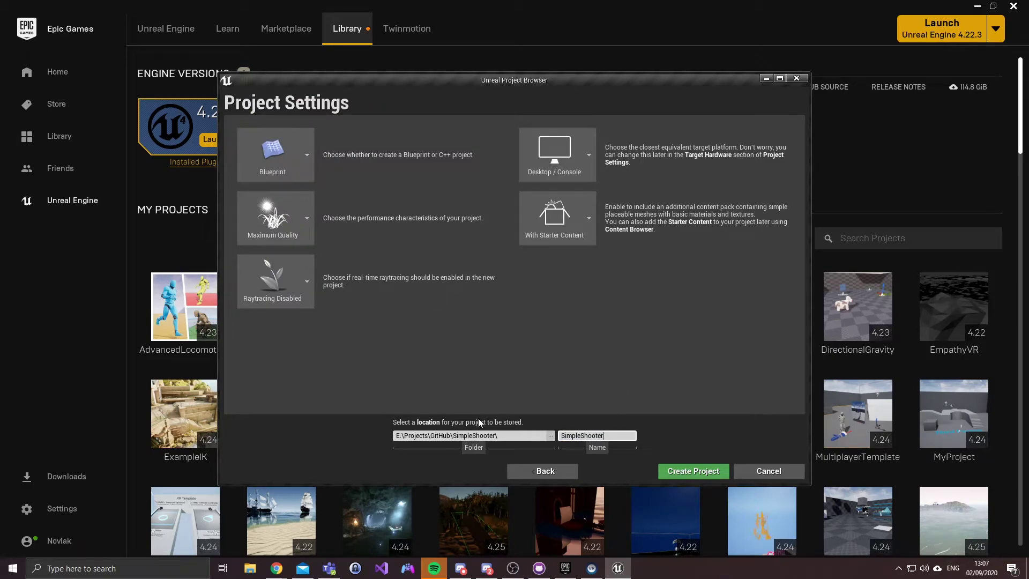
Step: Create the project and playtest the level, firing three projectiles at the cubes
{"action": "left_click", "coordinate": [706, 470]}
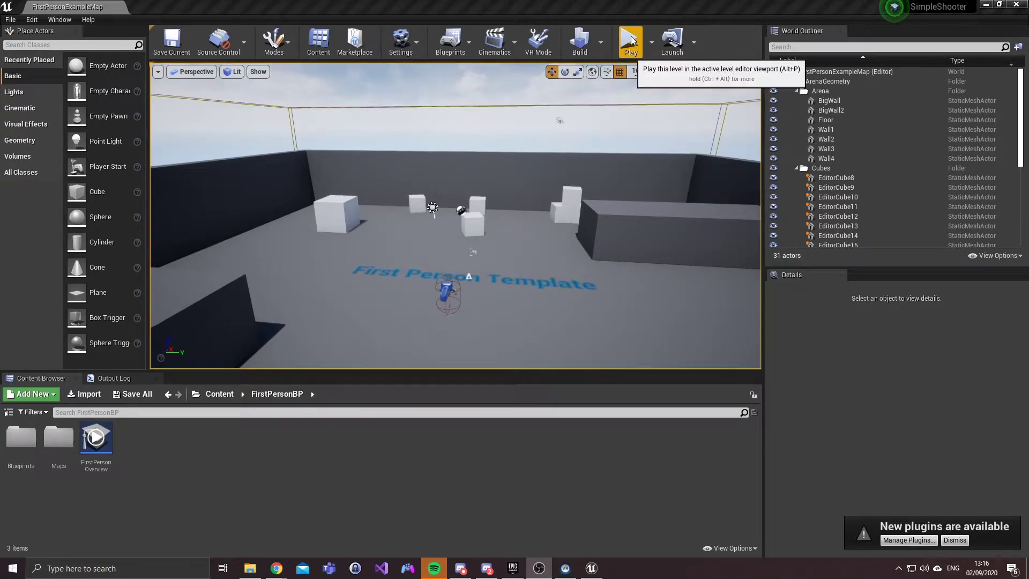
{"action": "left_click", "coordinate": [630, 41]}
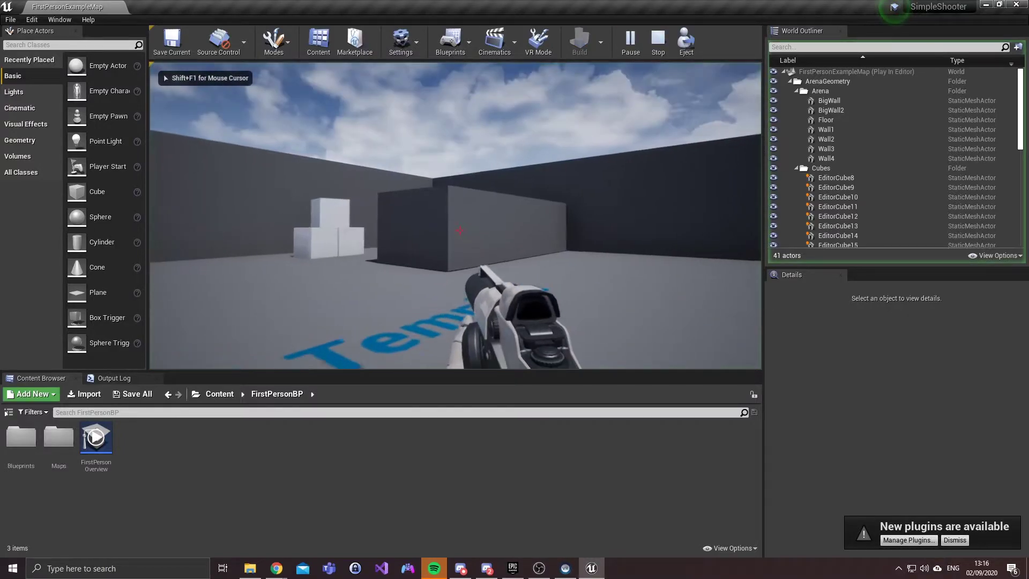
{"action": "left_click", "coordinate": [459, 231]}
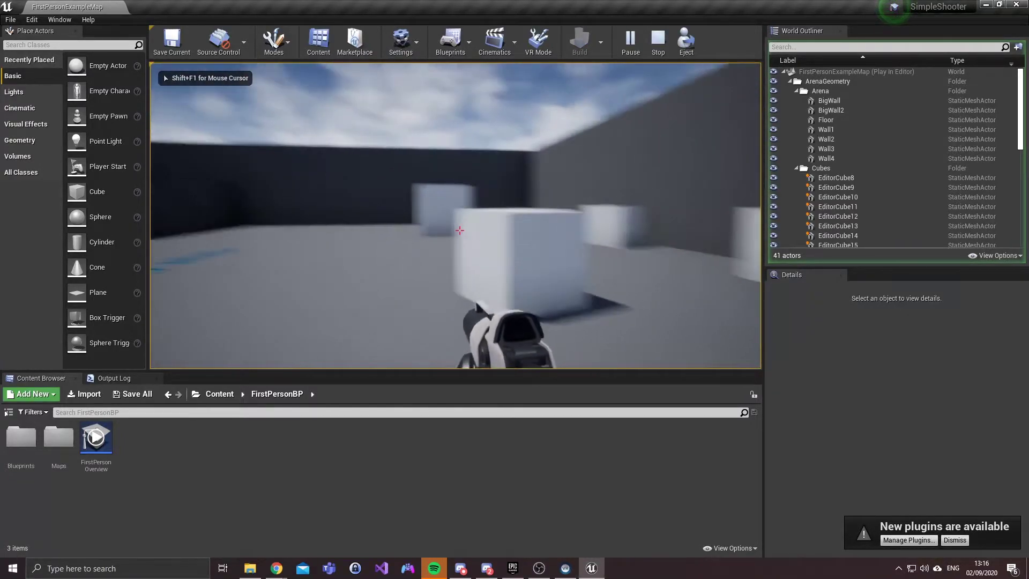
{"action": "left_click", "coordinate": [460, 231]}
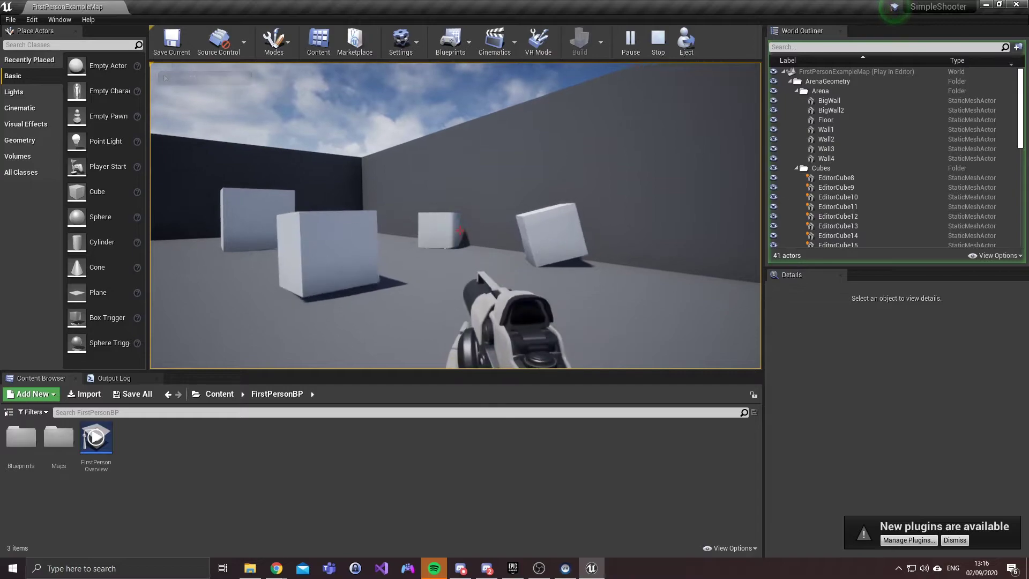
{"action": "left_click", "coordinate": [459, 231]}
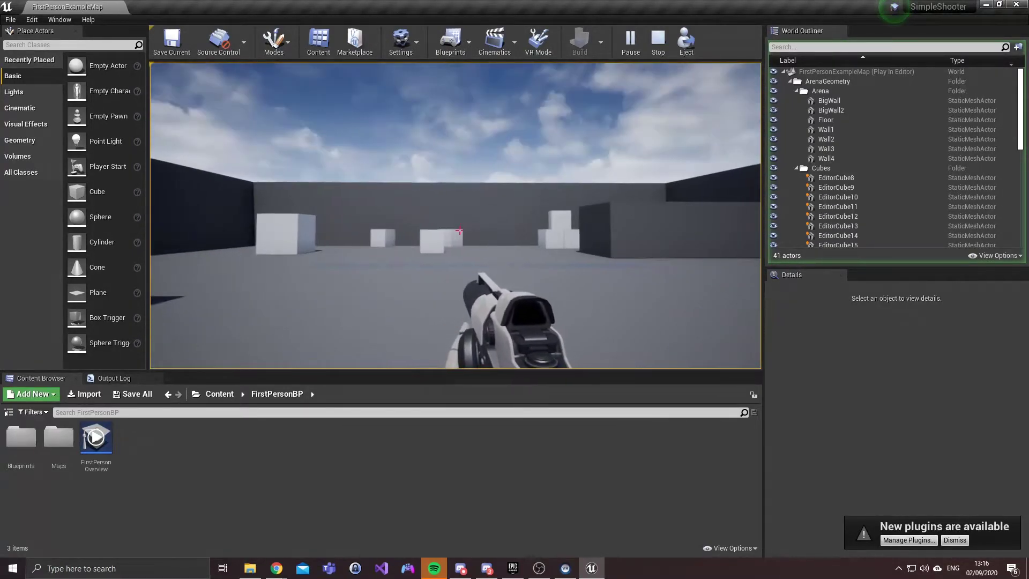
{"action": "key", "text": "Escape"}
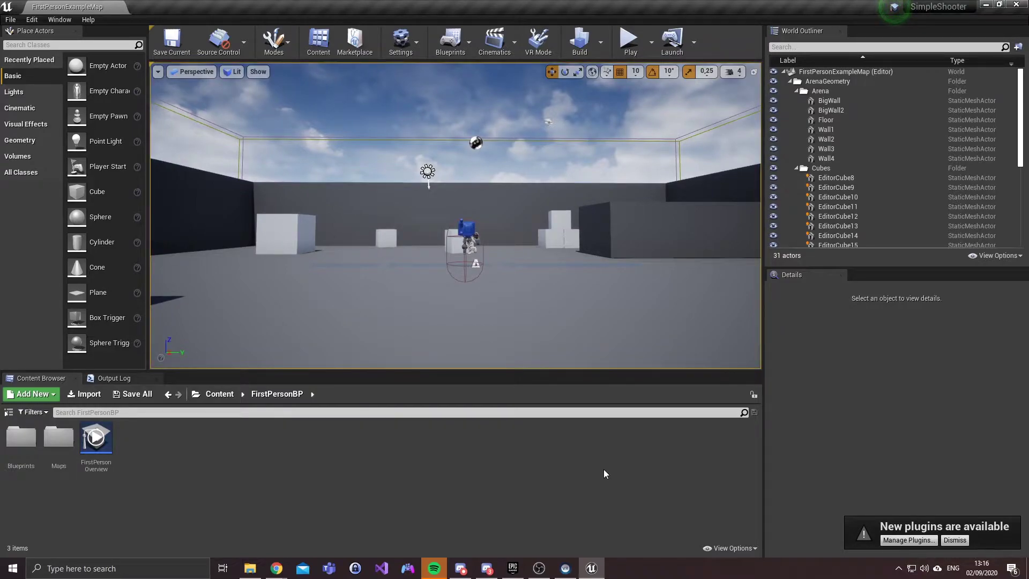
Step: Launch GitHub Desktop from a Windows search for 'gith'
{"action": "mouse_move", "coordinate": [510, 276]}
{"action": "left_mouse_down"}
{"action": "mouse_move", "coordinate": [509, 300]}
{"action": "mouse_move", "coordinate": [509, 276]}
{"action": "left_mouse_up"}
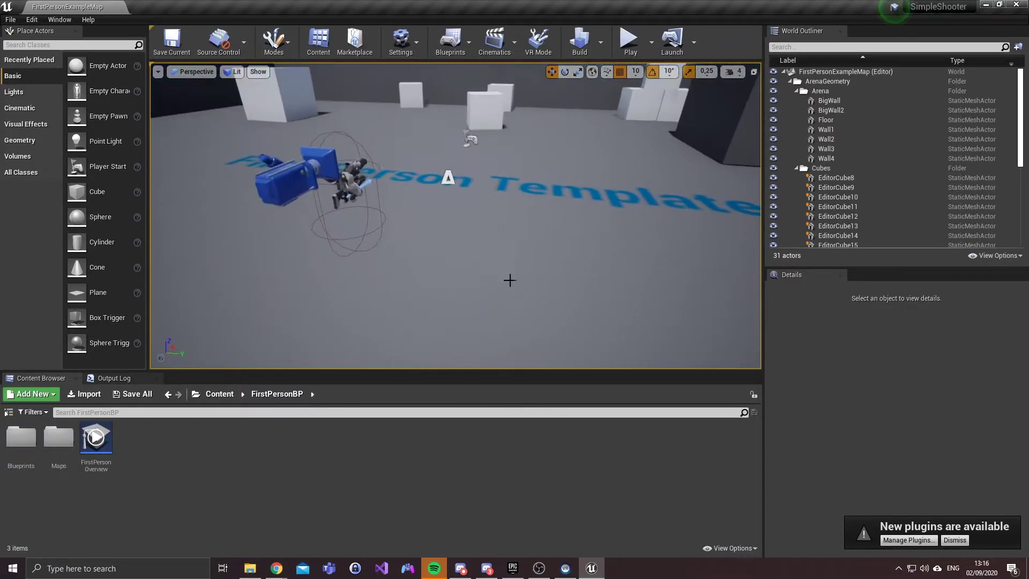
{"action": "left_click", "coordinate": [107, 568]}
{"action": "type", "text": "gith"}
{"action": "key", "text": "Return"}
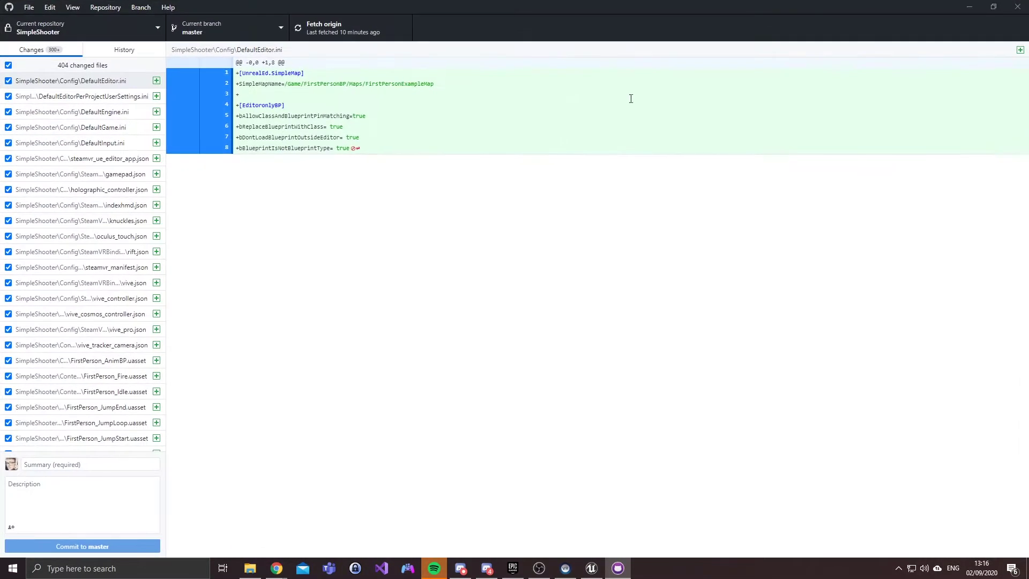
Step: Scan the 404 changed files and reveal T_Brick_Clay_Beveled_N.uasset's folder in File Explorer
{"action": "scroll", "coordinate": [81, 193], "scroll_direction": "down", "scroll_amount": 20}
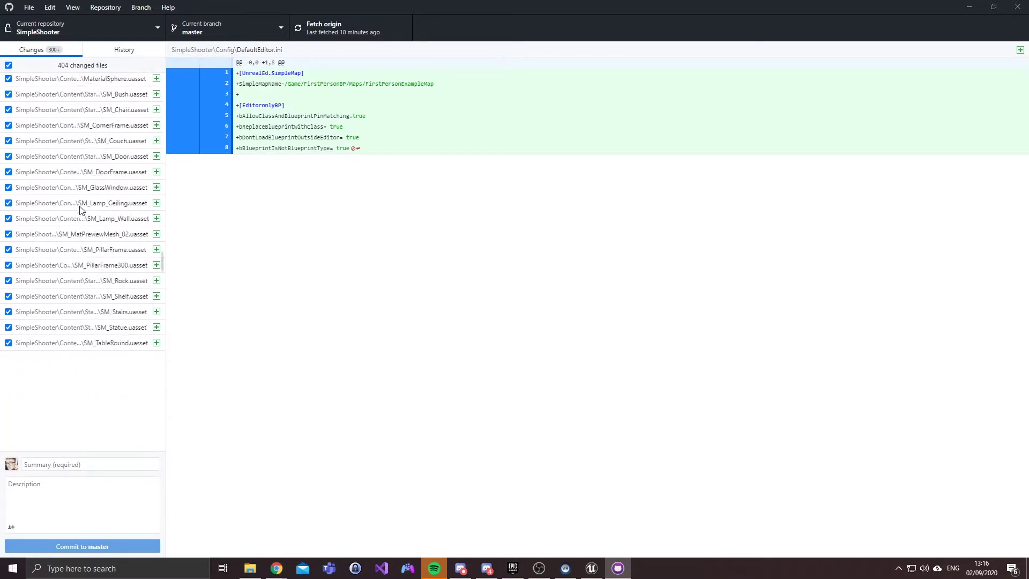
{"action": "scroll", "coordinate": [81, 209], "scroll_direction": "up", "scroll_amount": 20}
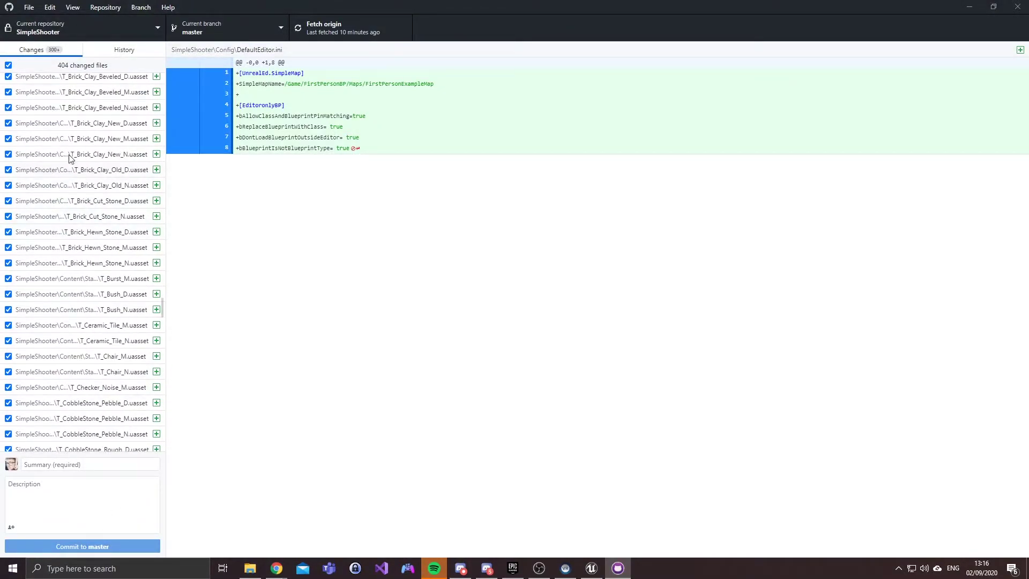
{"action": "right_click", "coordinate": [72, 106]}
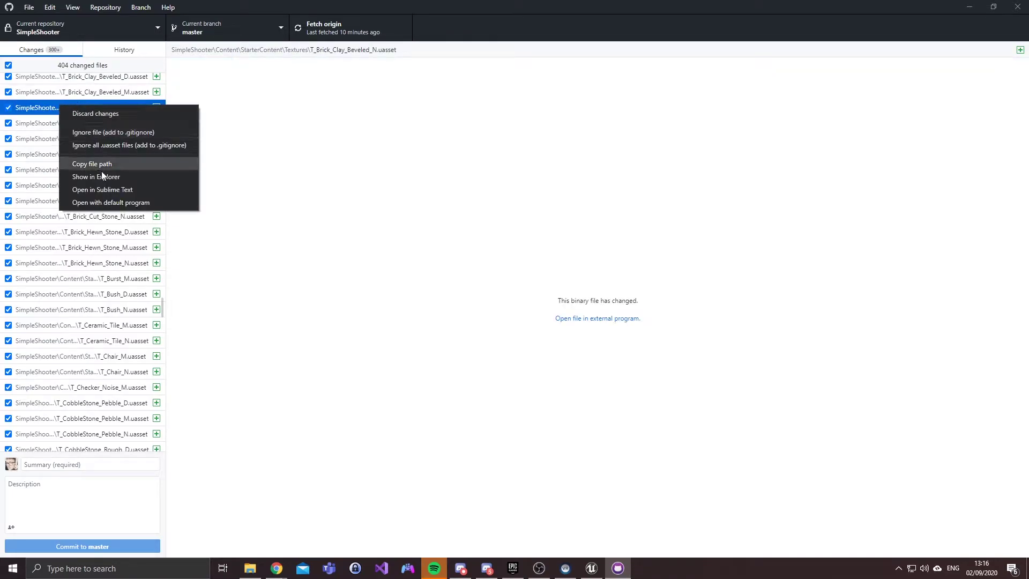
{"action": "left_click", "coordinate": [105, 177]}
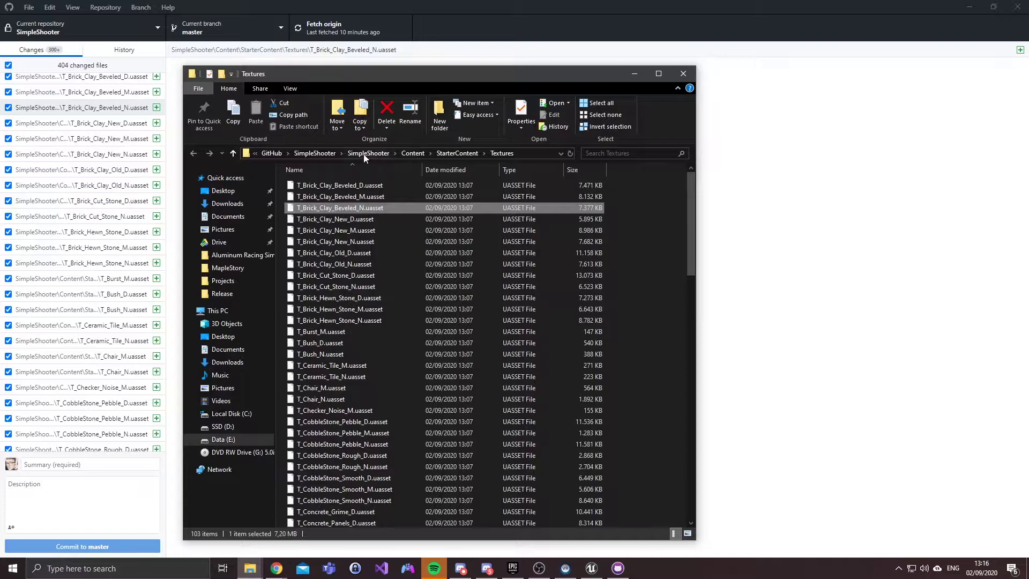
Step: Open the nested SimpleShooter\SimpleShooter project folder and close Unreal Editor
{"action": "left_click", "coordinate": [367, 153]}
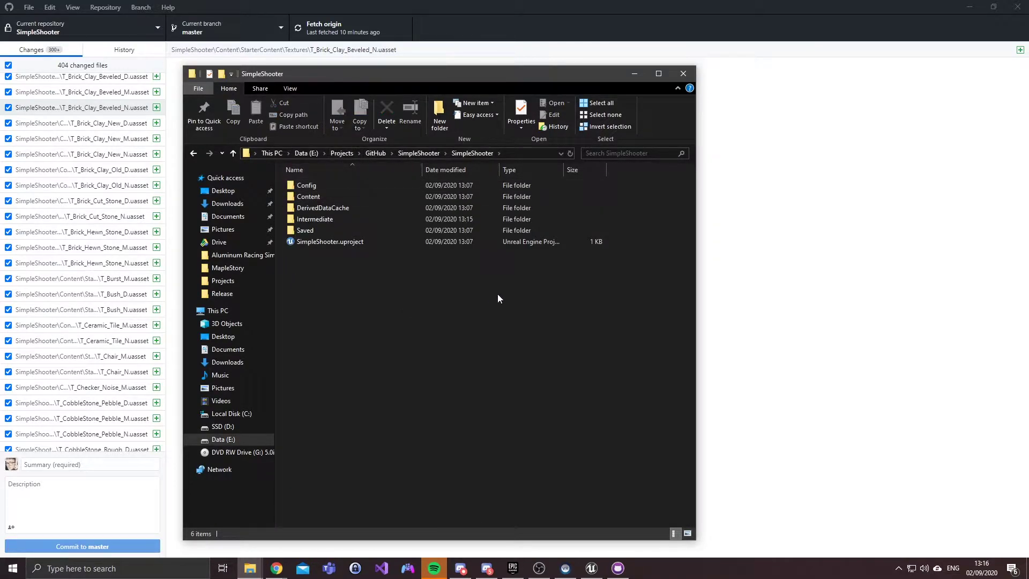
{"action": "left_click", "coordinate": [402, 153]}
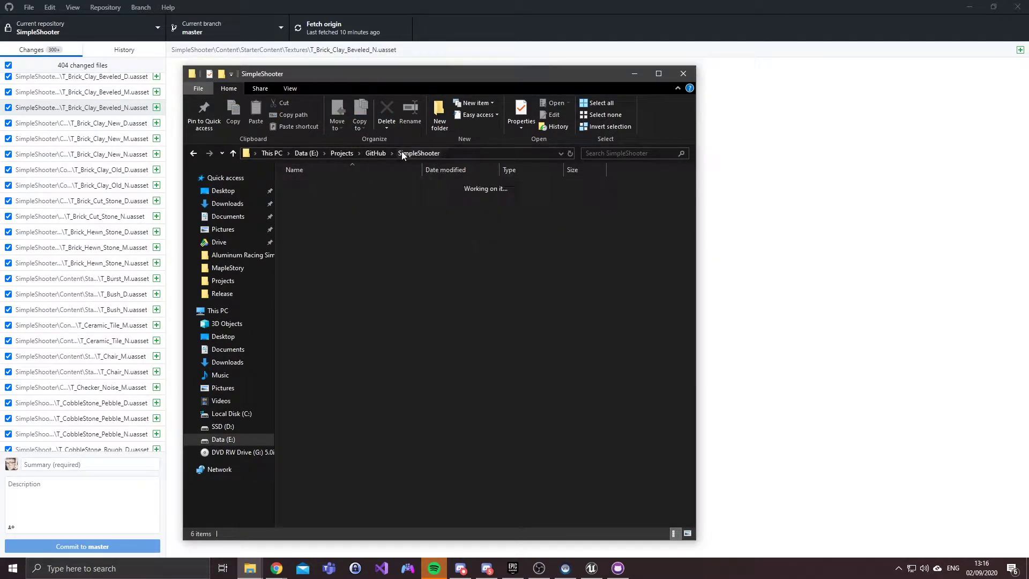
{"action": "left_click_drag", "start_coordinate": [299, 210], "coordinate": [593, 445]}
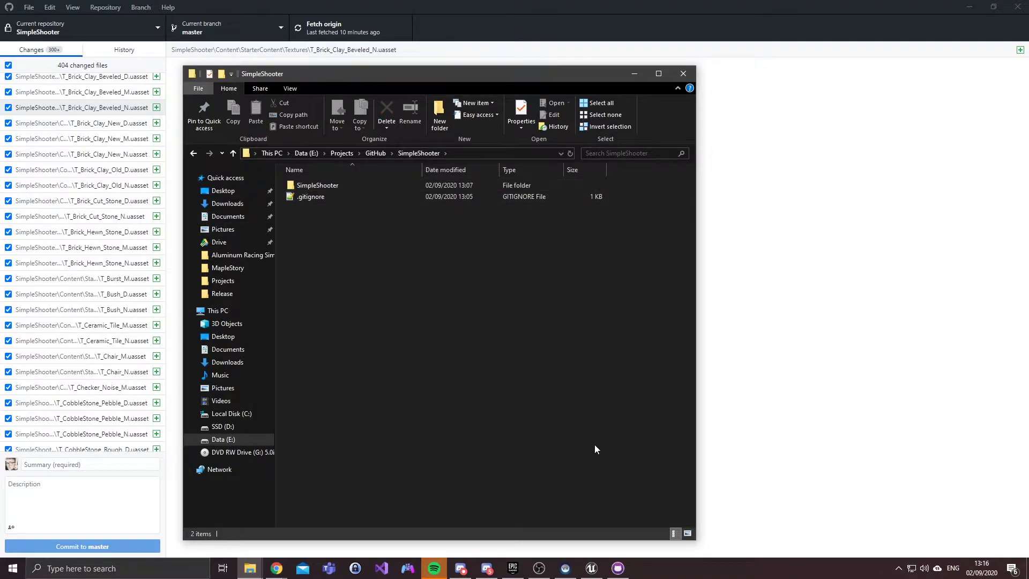
{"action": "double_click", "coordinate": [336, 188]}
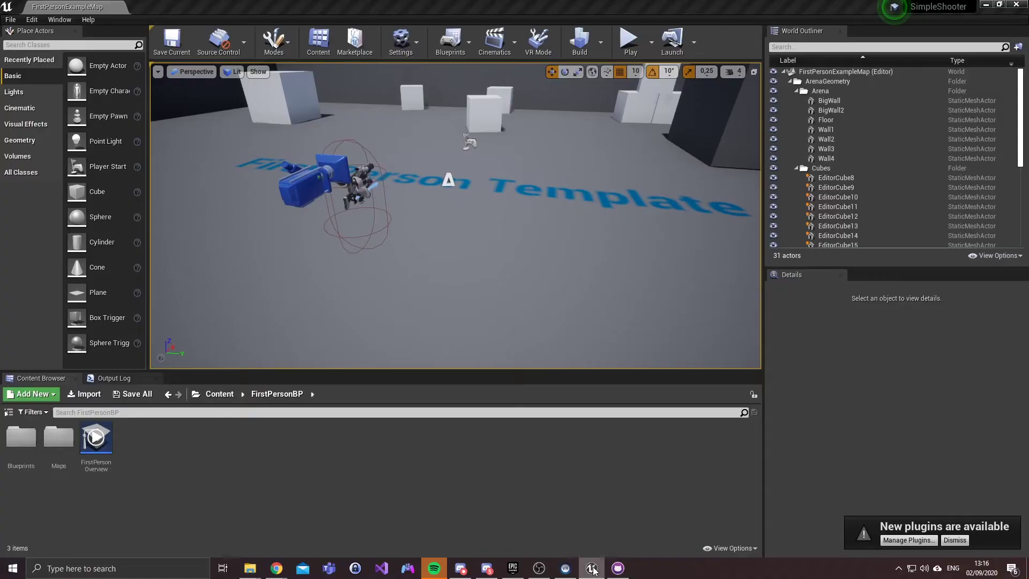
{"action": "left_click", "coordinate": [1016, 9]}
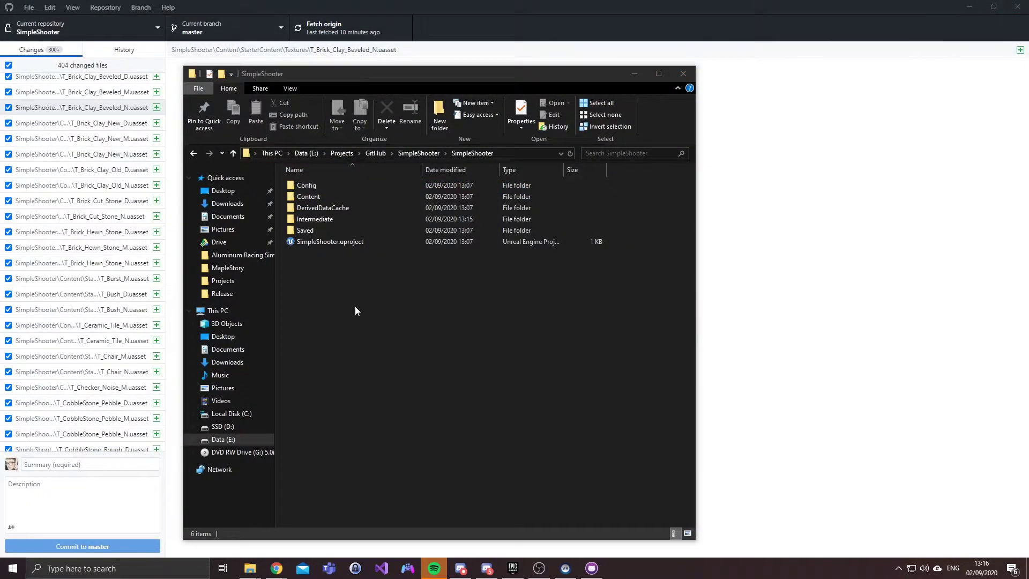
Step: Move the six project items into the repository root and delete the empty nested SimpleShooter folder
{"action": "left_click_drag", "start_coordinate": [349, 356], "coordinate": [307, 188]}
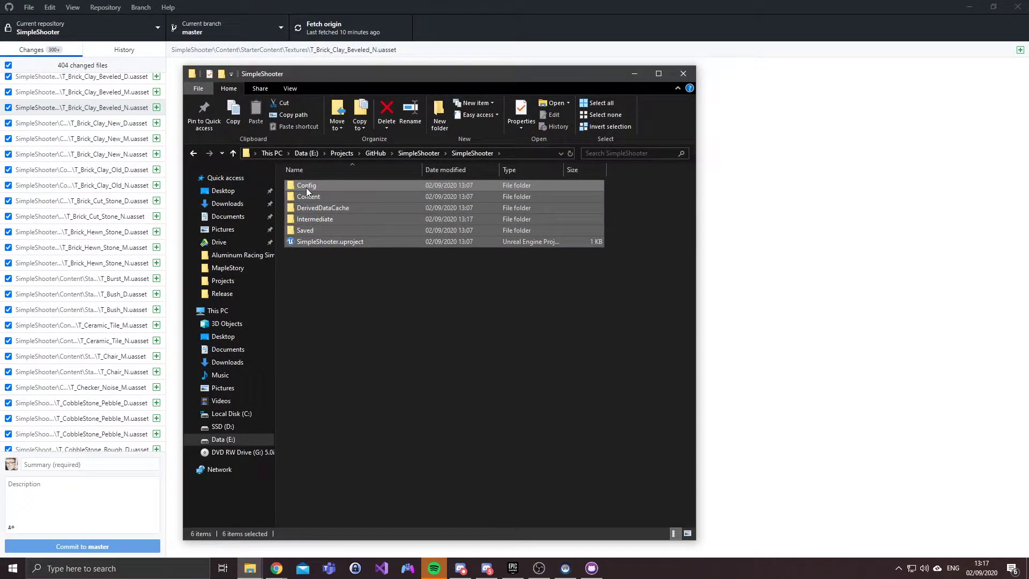
{"action": "left_click", "coordinate": [419, 152]}
{"action": "key", "text": "ctrl+v"}
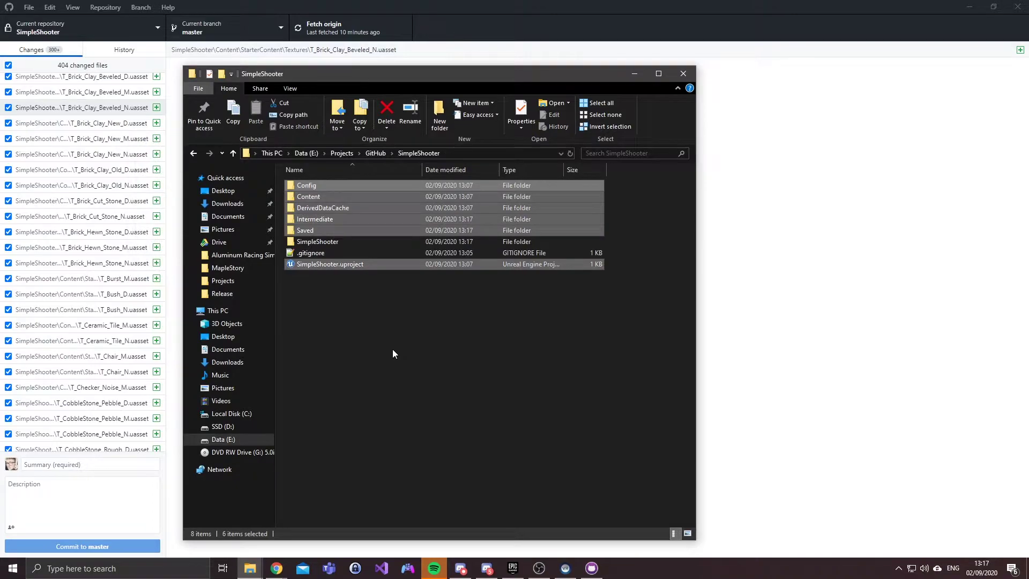
{"action": "left_click", "coordinate": [335, 242]}
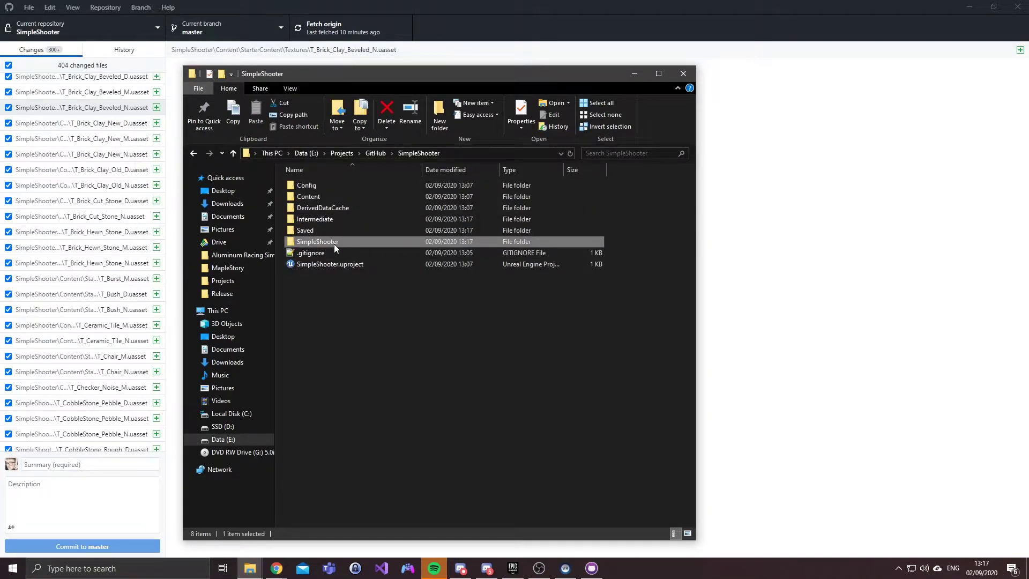
{"action": "key", "text": "Delete"}
{"action": "left_click_drag", "start_coordinate": [343, 71], "coordinate": [551, 71]}
Step: Commit the 342 changes to master as 'Master commit' and push them to origin
{"action": "left_click", "coordinate": [409, 2]}
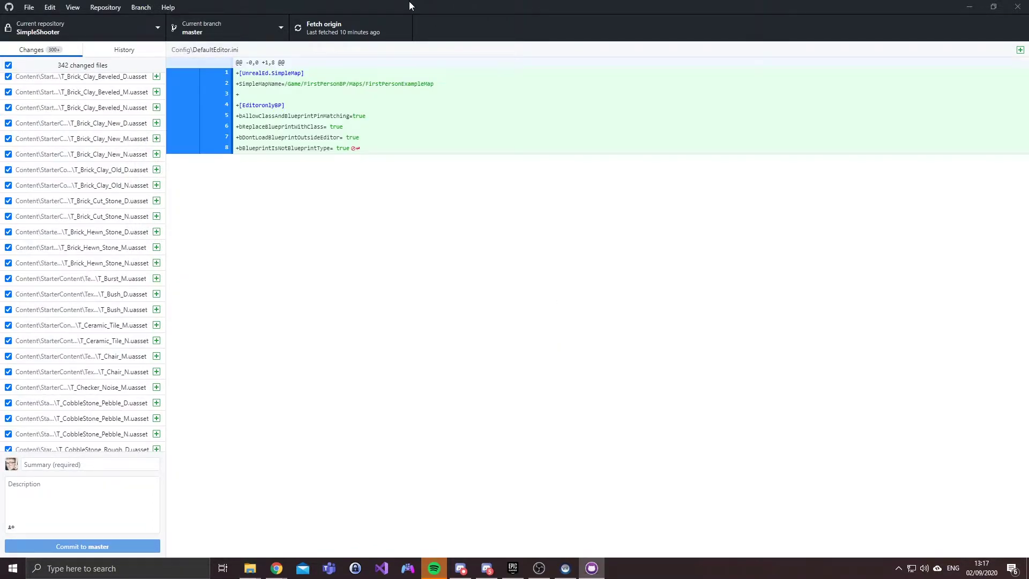
{"action": "scroll", "coordinate": [114, 156], "scroll_direction": "up", "scroll_amount": 10}
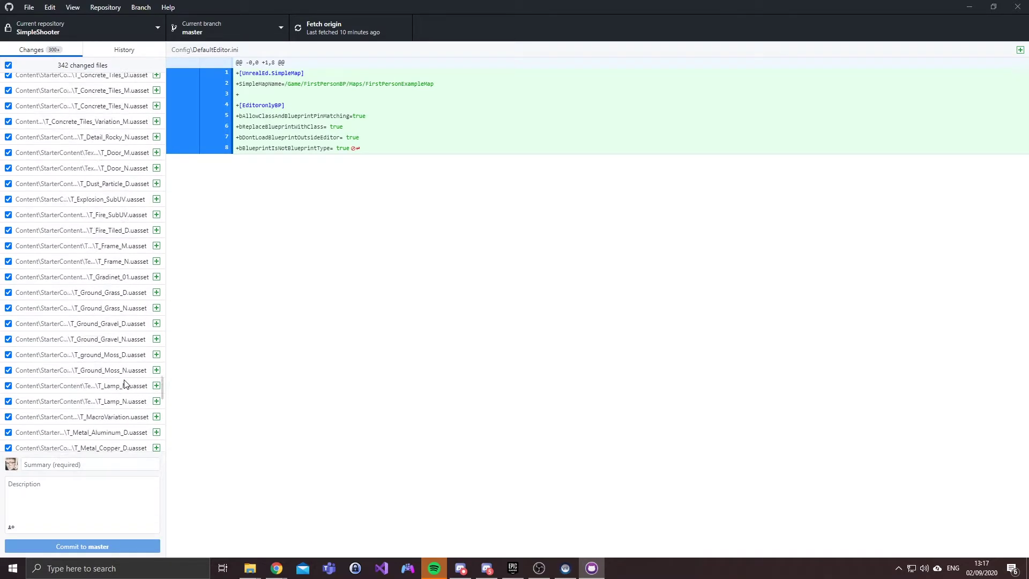
{"action": "scroll", "coordinate": [124, 381], "scroll_direction": "up", "scroll_amount": 15}
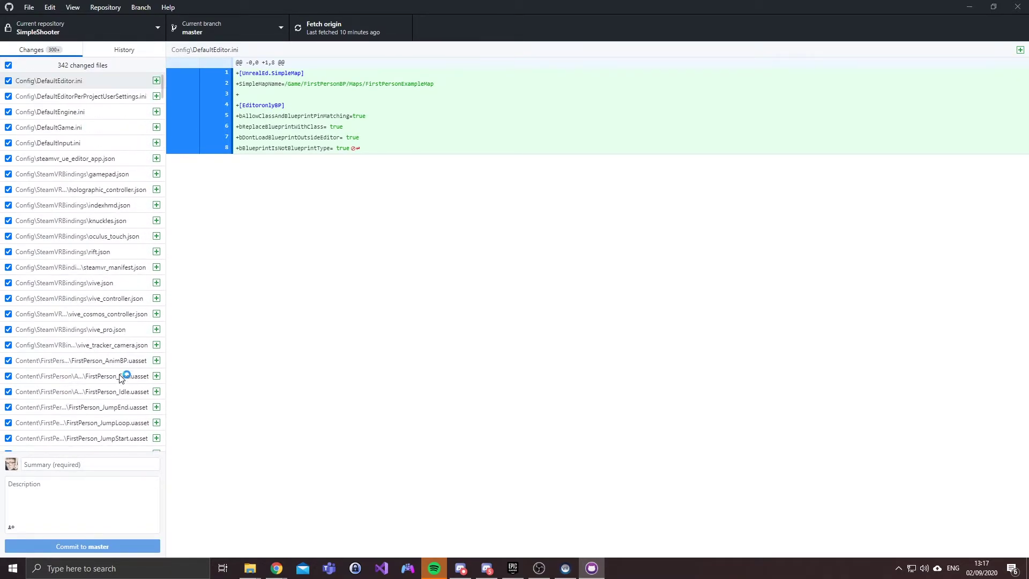
{"action": "left_click", "coordinate": [93, 463]}
{"action": "type", "text": "Master commit"}
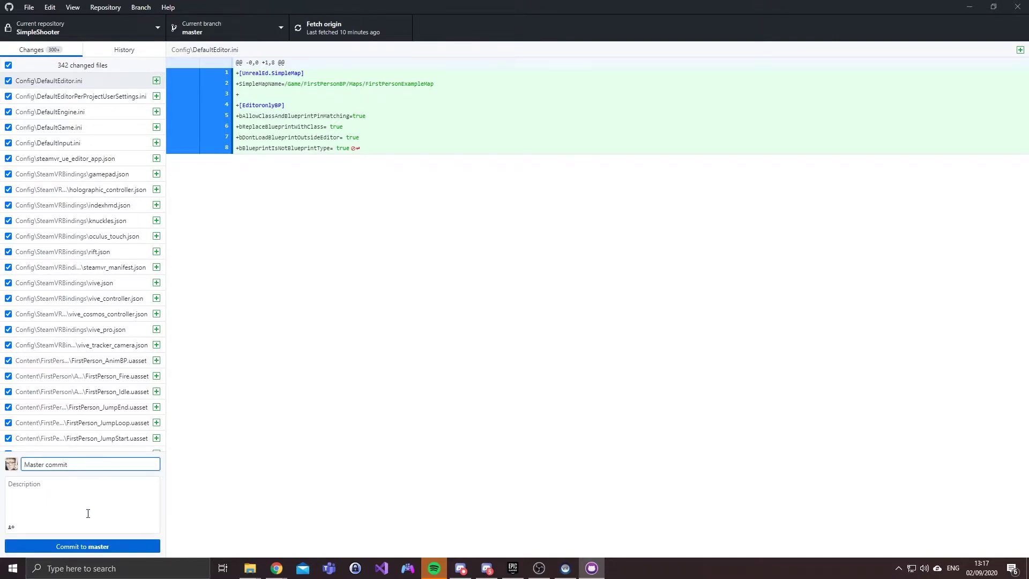
{"action": "left_click", "coordinate": [75, 545]}
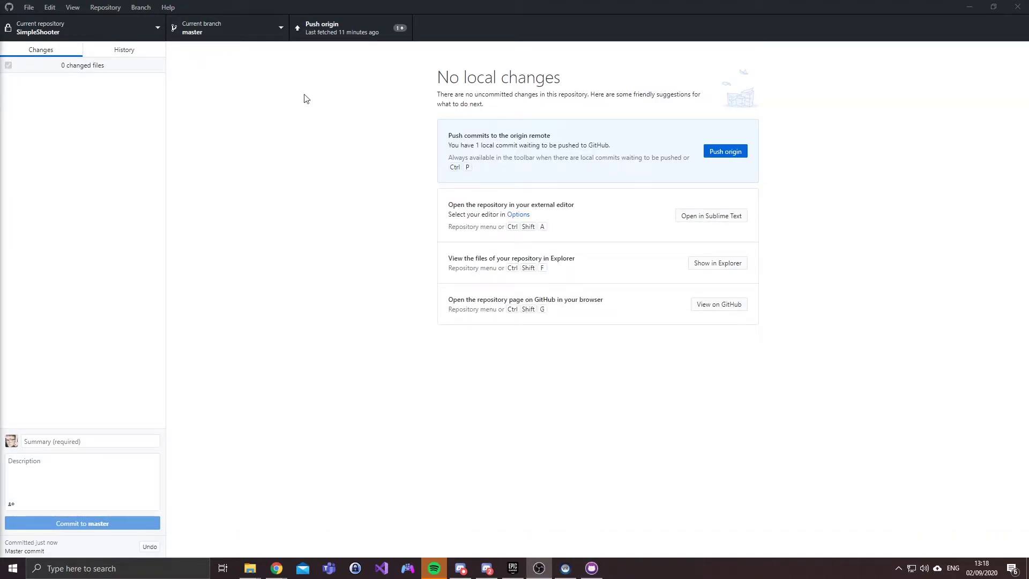
{"action": "left_click", "coordinate": [333, 27]}
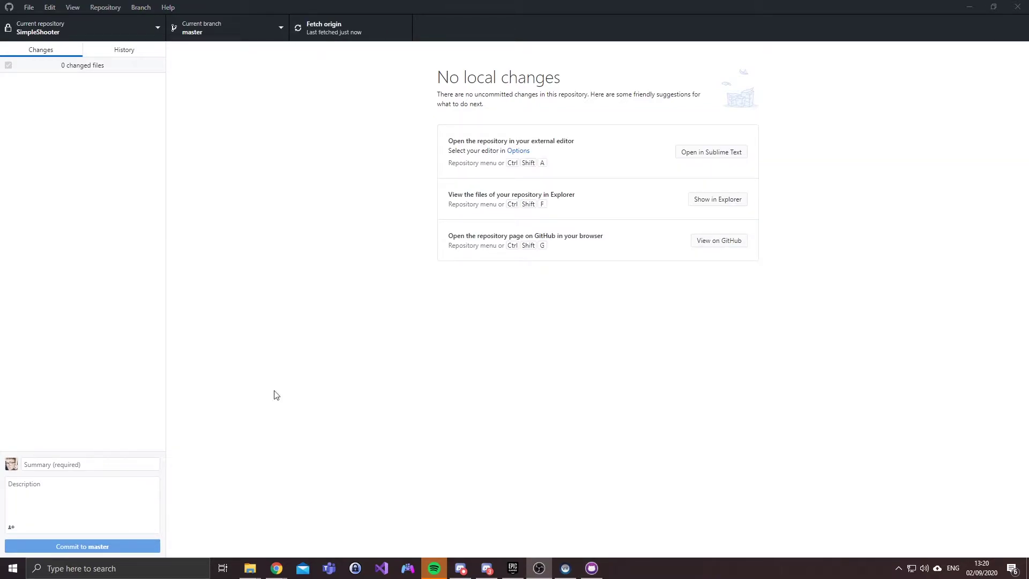
Step: Check the pushed SimpleShooter repository and its Code options on GitHub, then open the launcher's project options
{"action": "mouse_move", "coordinate": [276, 567]}
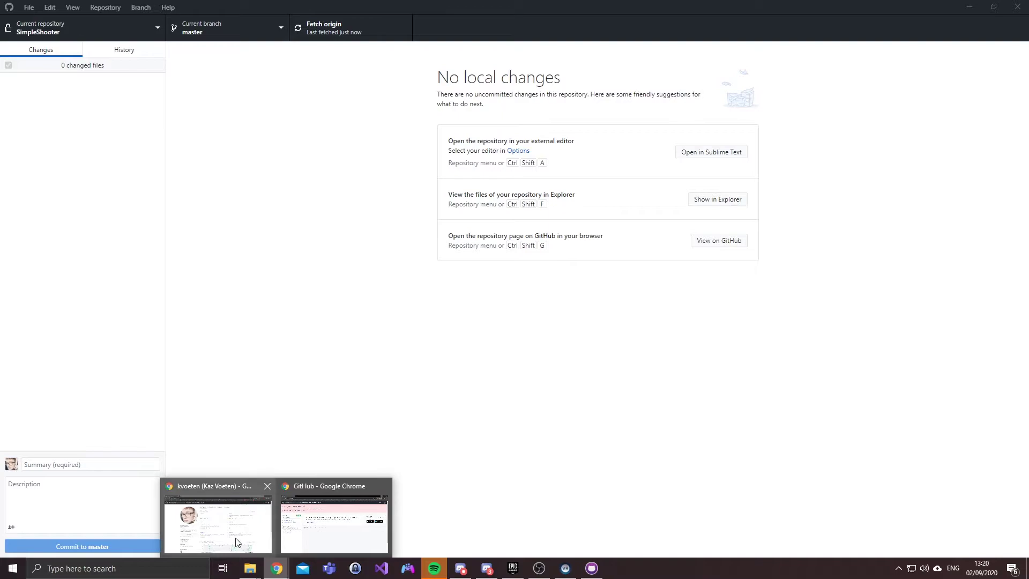
{"action": "left_click", "coordinate": [238, 542]}
{"action": "left_click", "coordinate": [459, 116]}
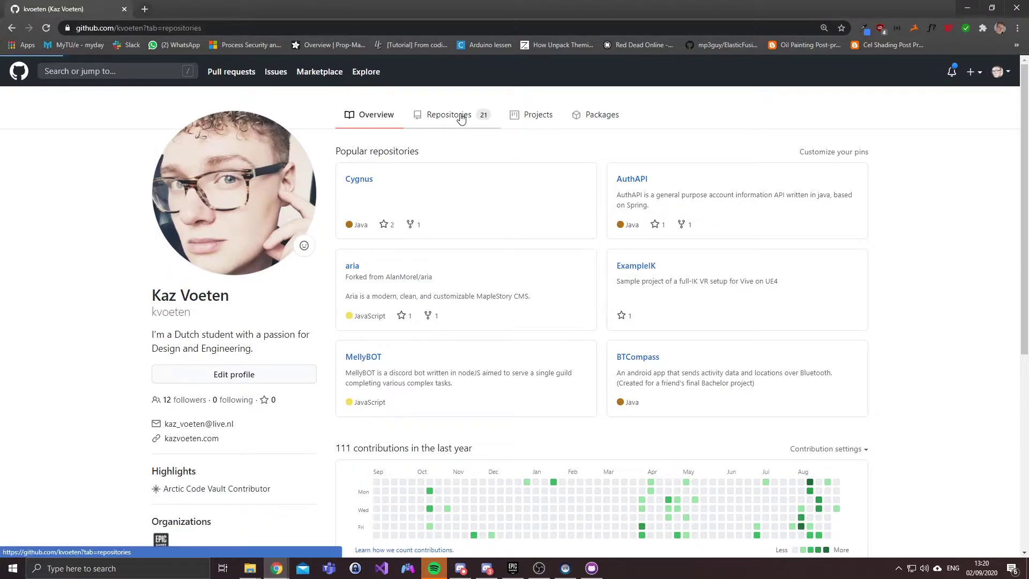
{"action": "left_click", "coordinate": [379, 195]}
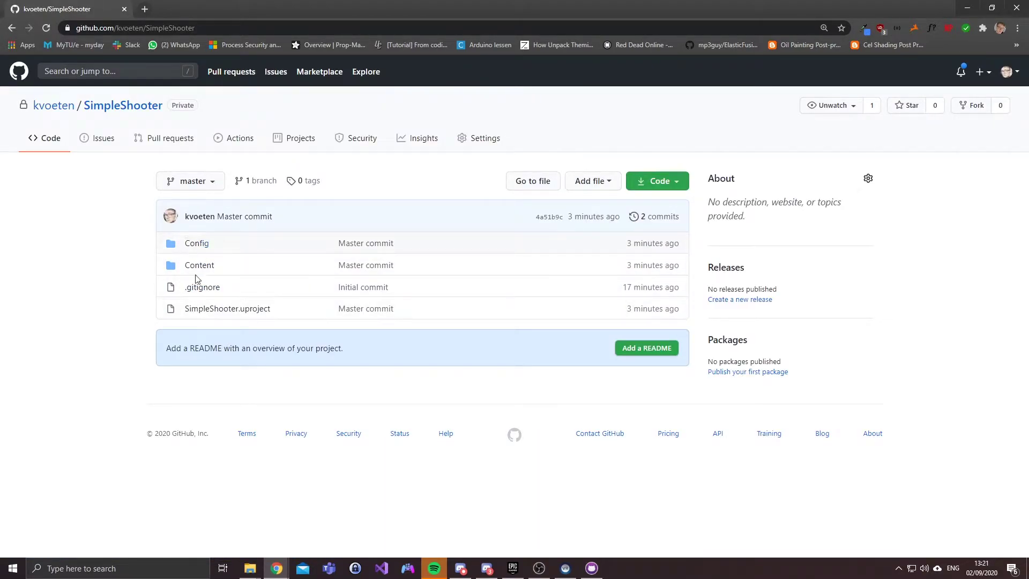
{"action": "left_click", "coordinate": [670, 180]}
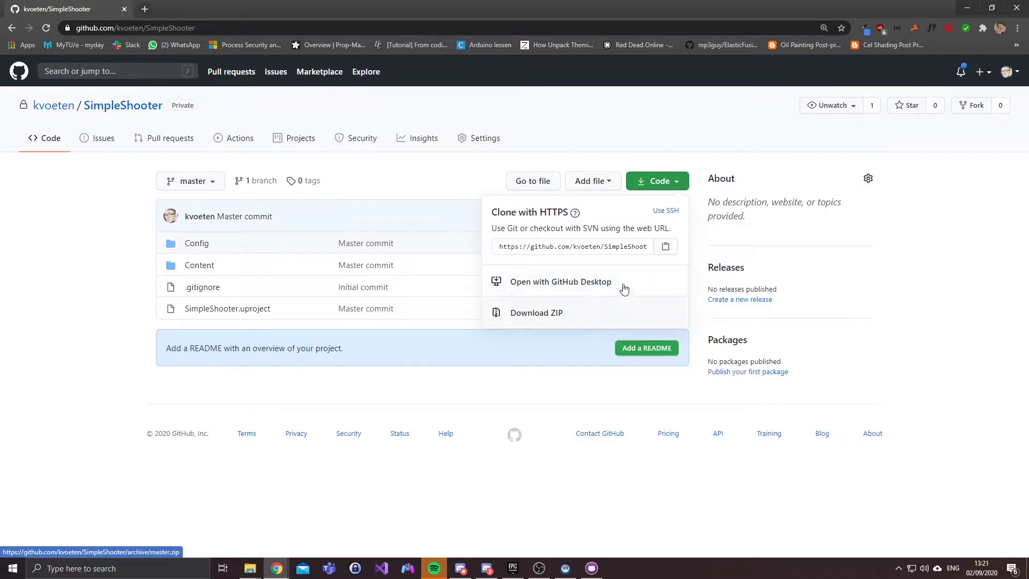
{"action": "left_click", "coordinate": [163, 516]}
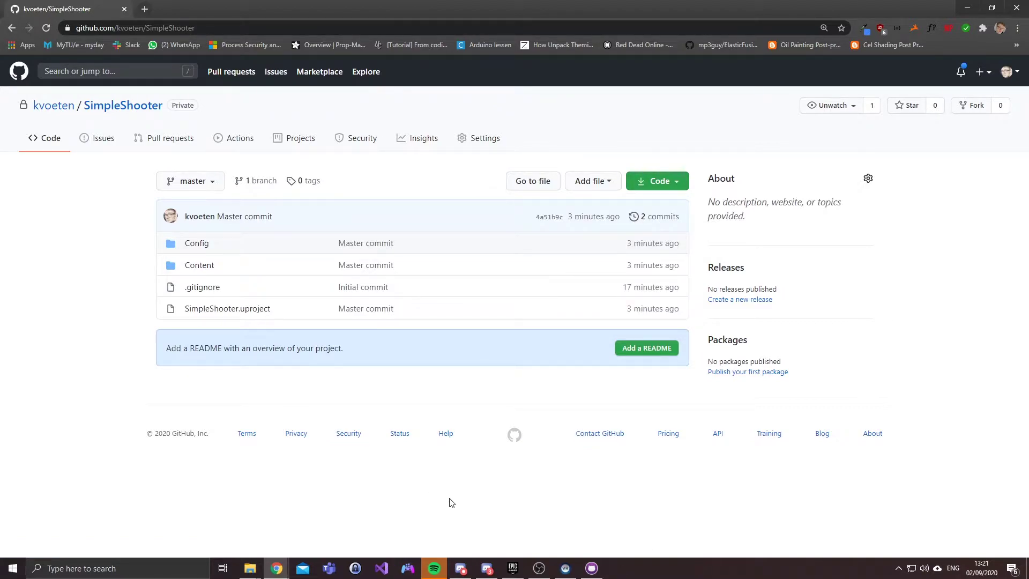
{"action": "key", "text": "alt+Tab"}
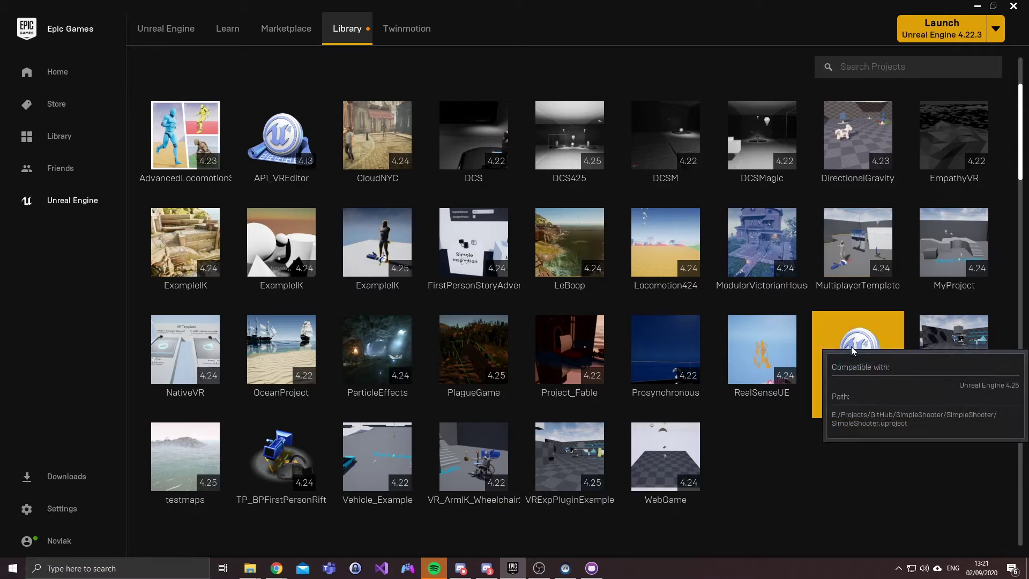
{"action": "right_click", "coordinate": [851, 368]}
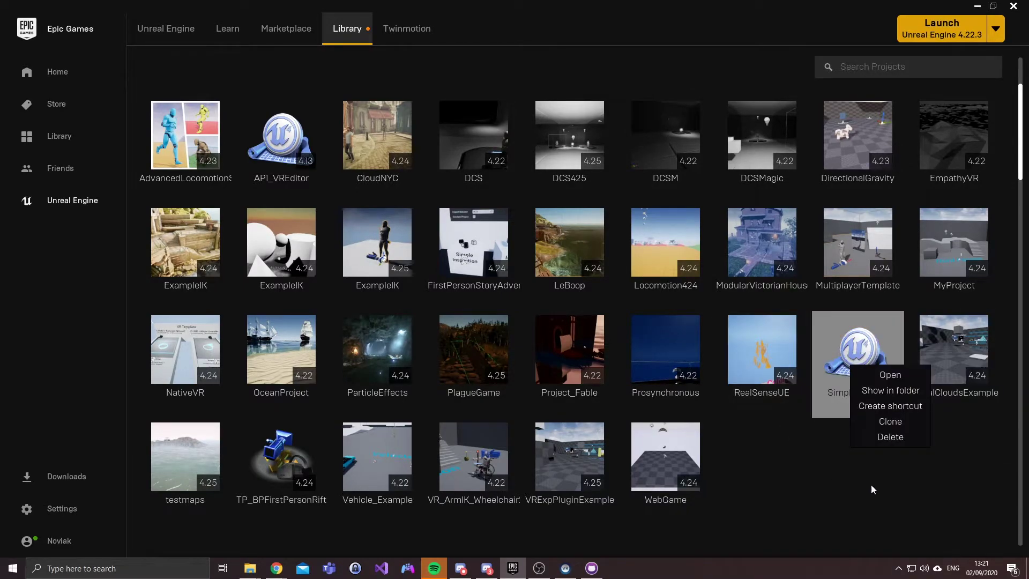
Step: Remove the SimpleShooter repository from GitHub Desktop, sending its local folder to the Recycle Bin
{"action": "left_click", "coordinate": [591, 568]}
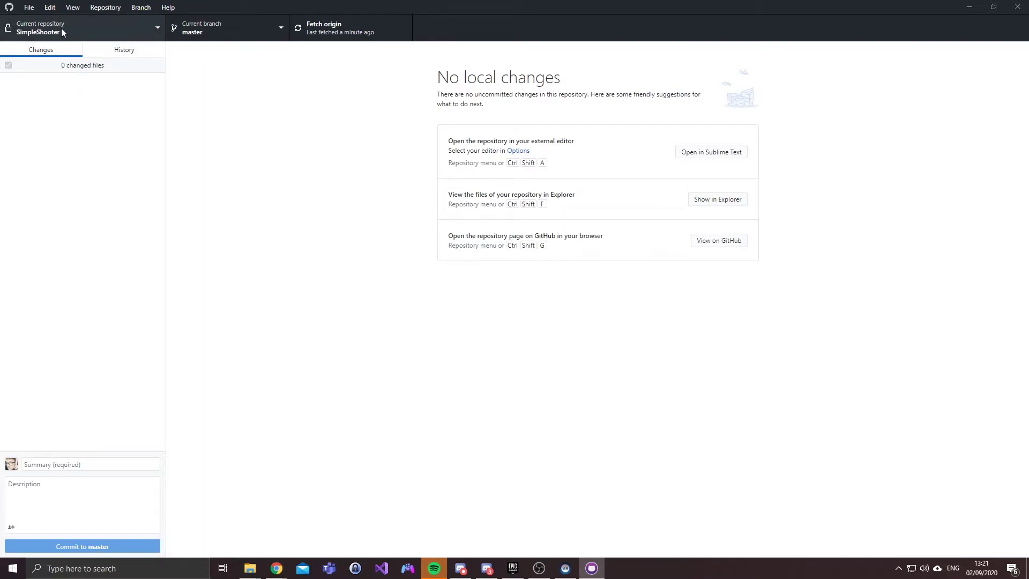
{"action": "left_click", "coordinate": [87, 33]}
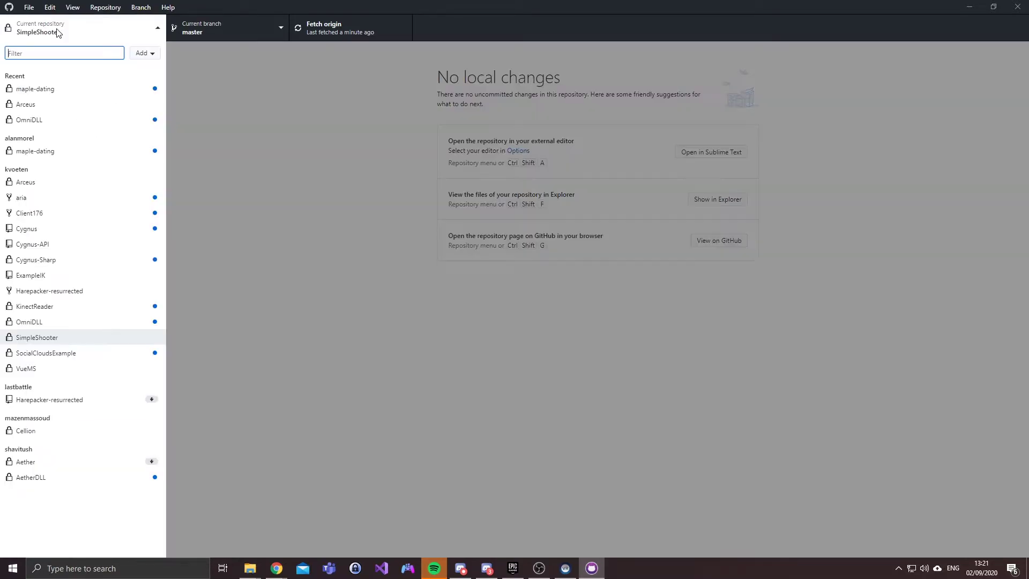
{"action": "right_click", "coordinate": [33, 342]}
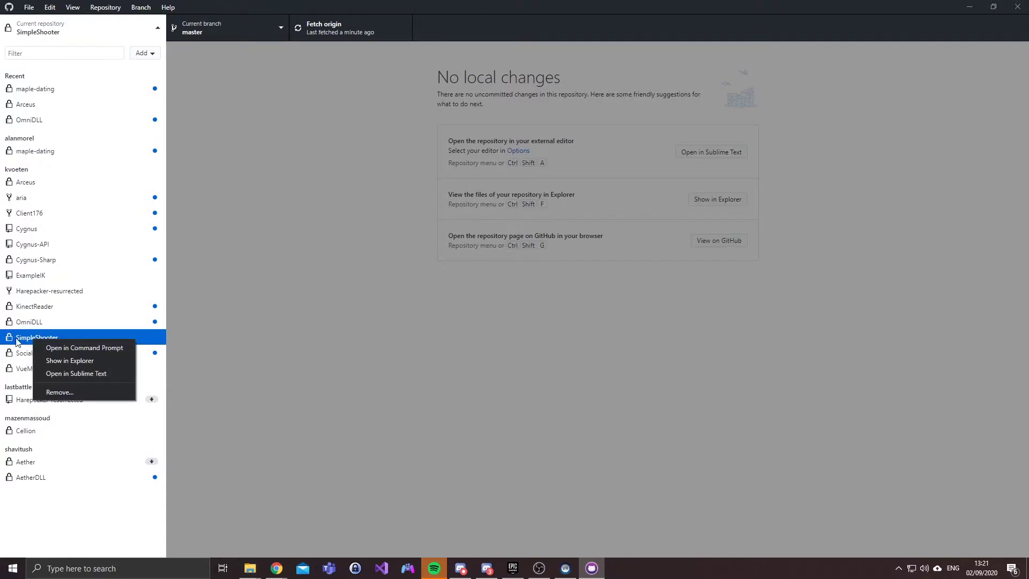
{"action": "left_click", "coordinate": [92, 392]}
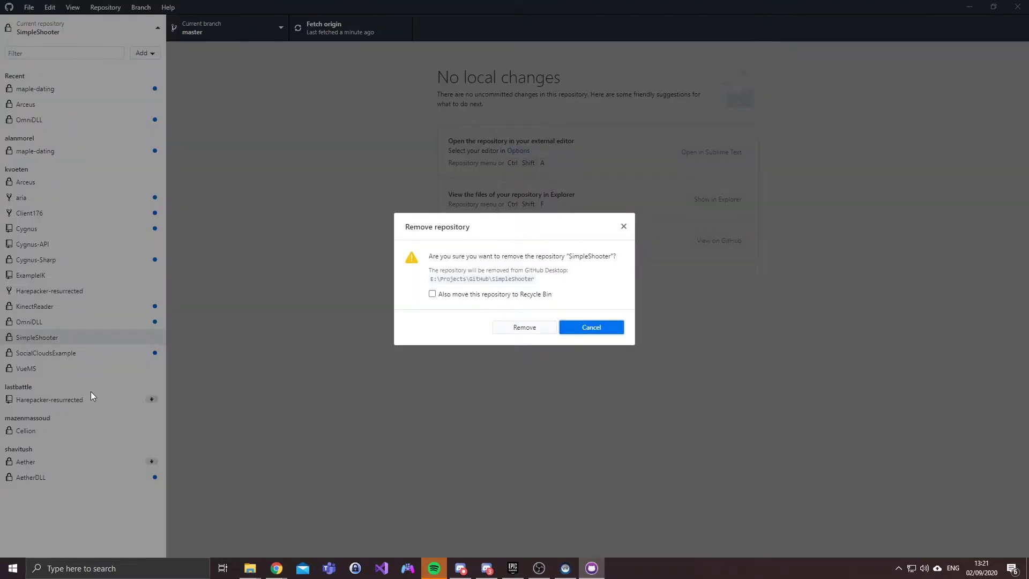
{"action": "left_click", "coordinate": [433, 294]}
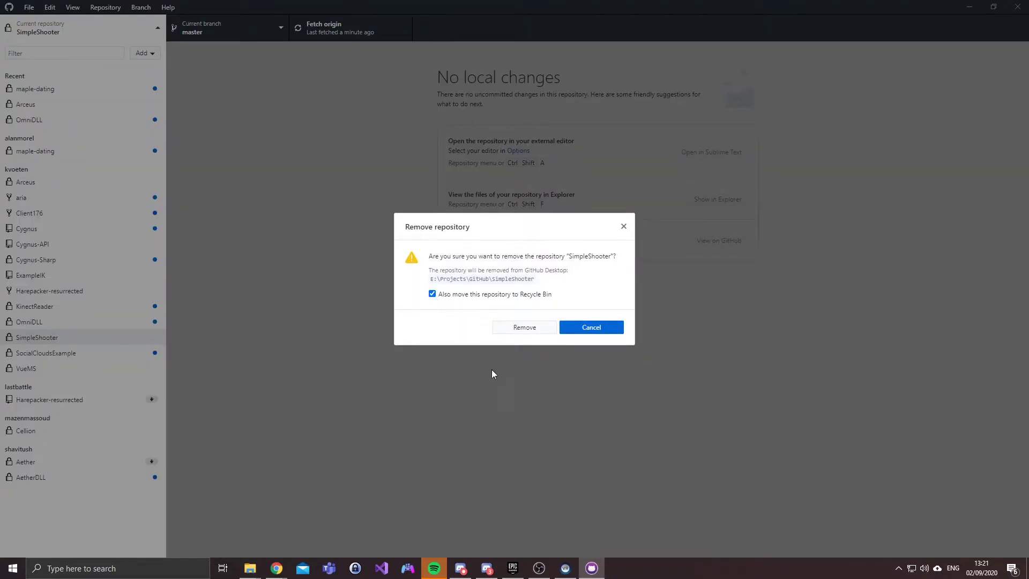
{"action": "left_click", "coordinate": [521, 327]}
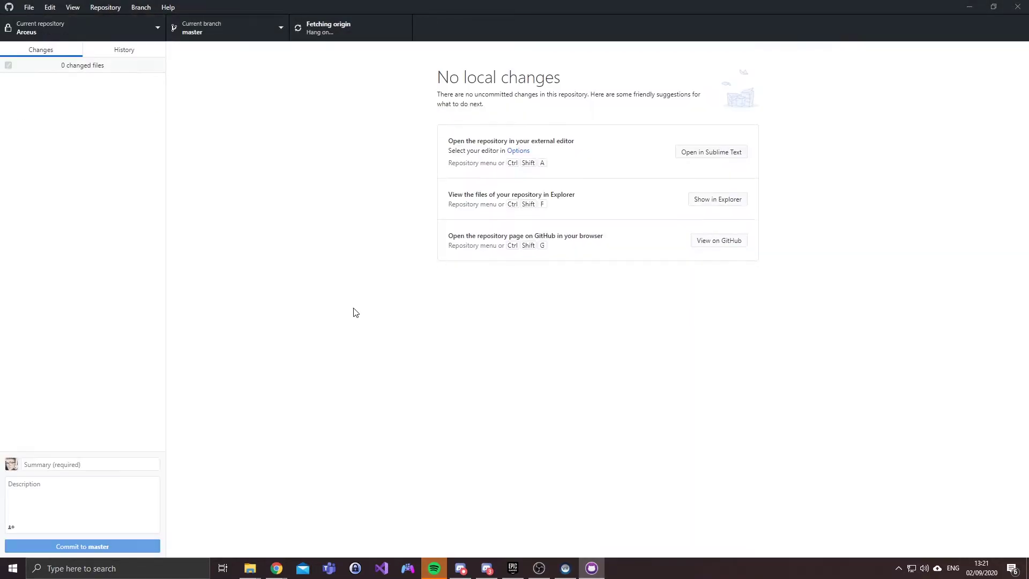
Step: View the Projects GitHub folder in File Explorer, then set it aside for the browser
{"action": "mouse_move", "coordinate": [249, 568]}
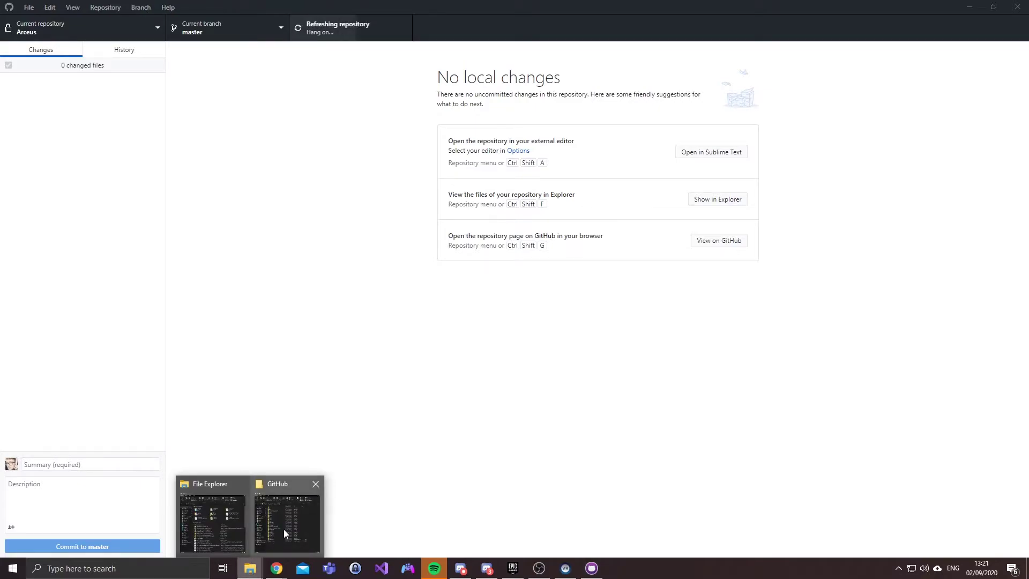
{"action": "left_click", "coordinate": [284, 528]}
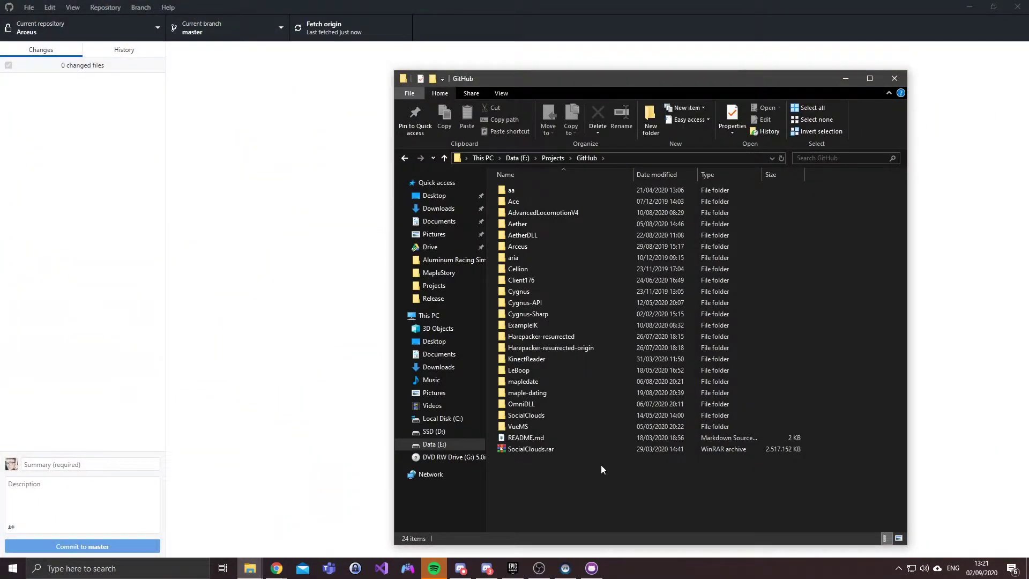
{"action": "left_click", "coordinate": [293, 150]}
{"action": "mouse_move", "coordinate": [274, 571]}
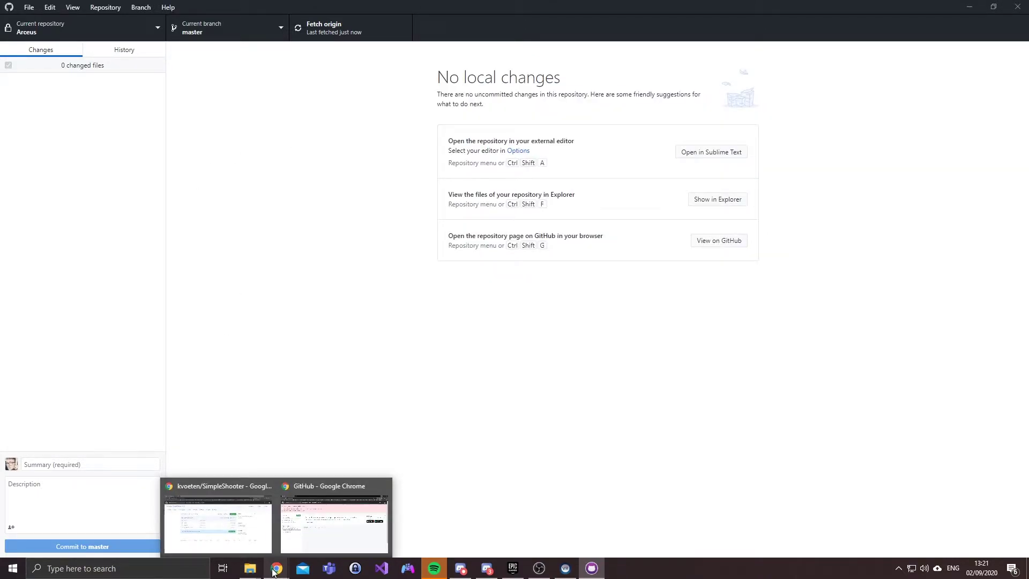
{"action": "mouse_move", "coordinate": [250, 542]}
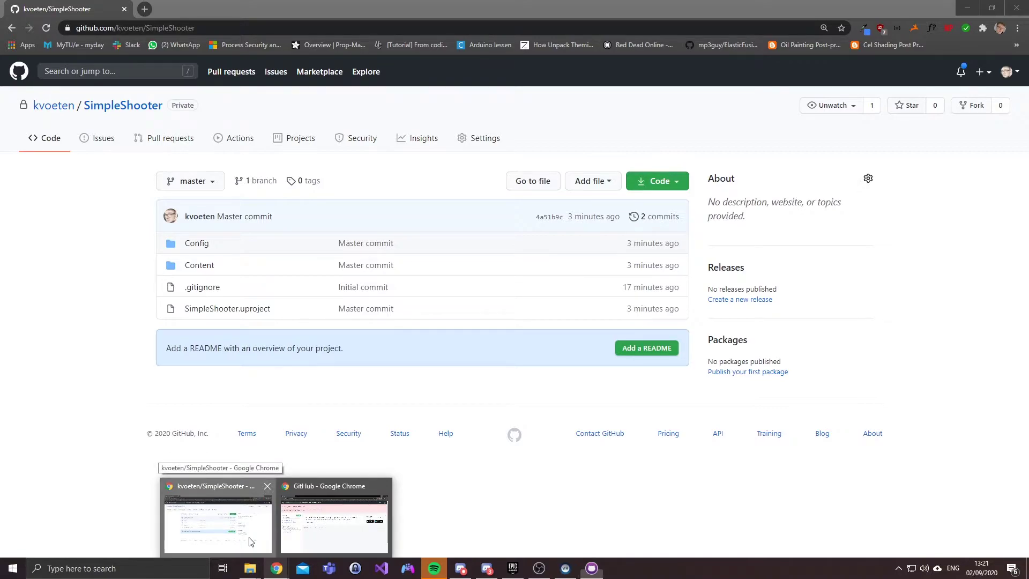
Step: Reload the SimpleShooter repo page and open Settings > Manage access, confirming with the saved password
{"action": "left_click", "coordinate": [250, 542]}
{"action": "key", "text": "F5"}
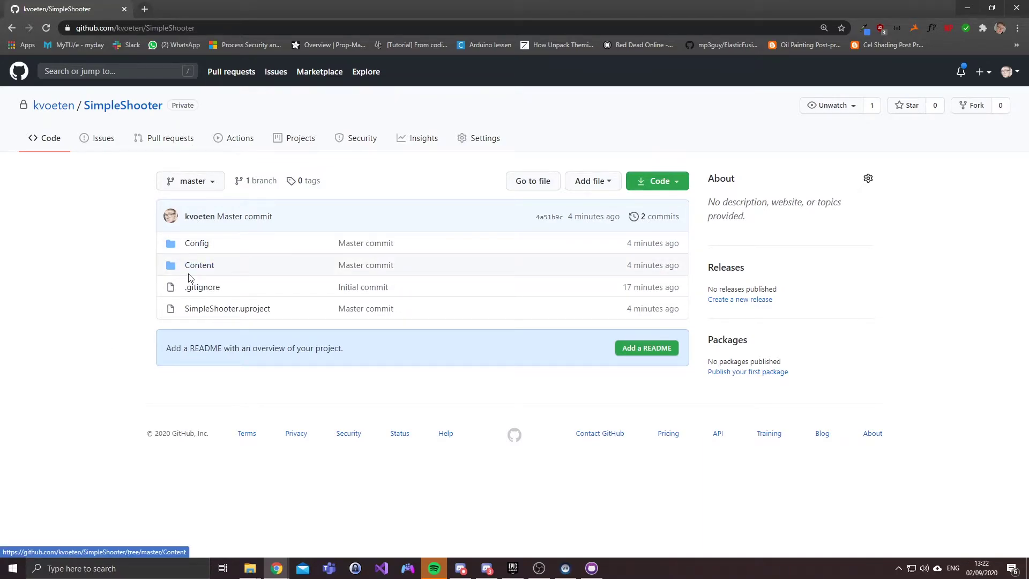
{"action": "left_click", "coordinate": [475, 144]}
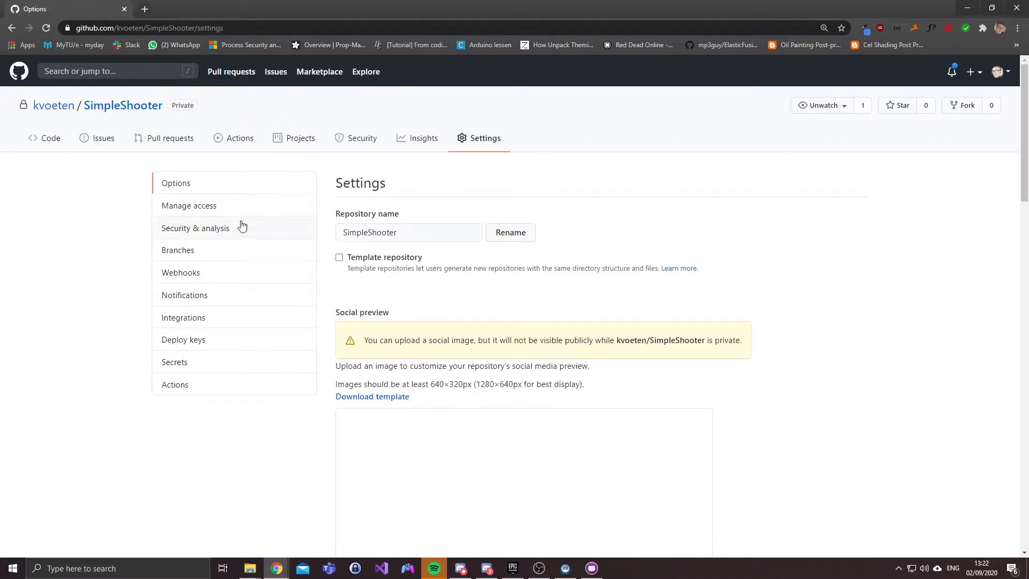
{"action": "left_click", "coordinate": [204, 208]}
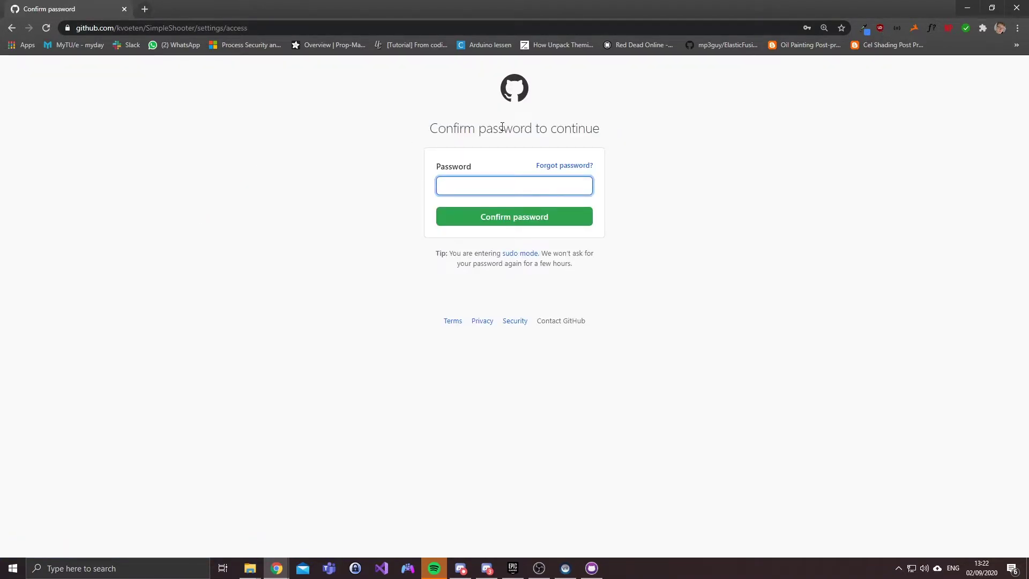
{"action": "left_click", "coordinate": [502, 182]}
{"action": "left_click", "coordinate": [514, 210]}
{"action": "left_click", "coordinate": [505, 215]}
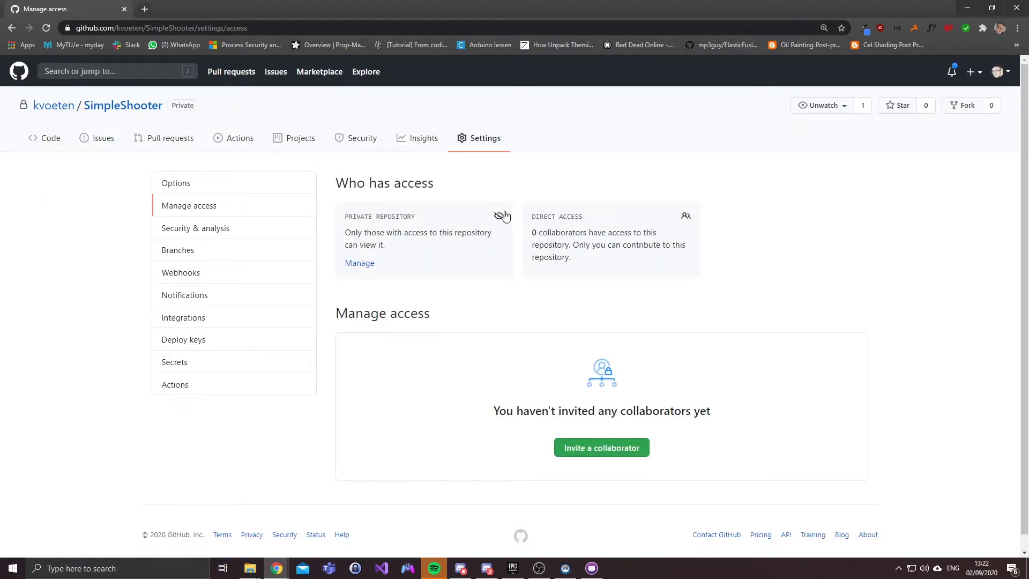
{"action": "scroll", "coordinate": [565, 375], "scroll_direction": "down", "scroll_amount": 1}
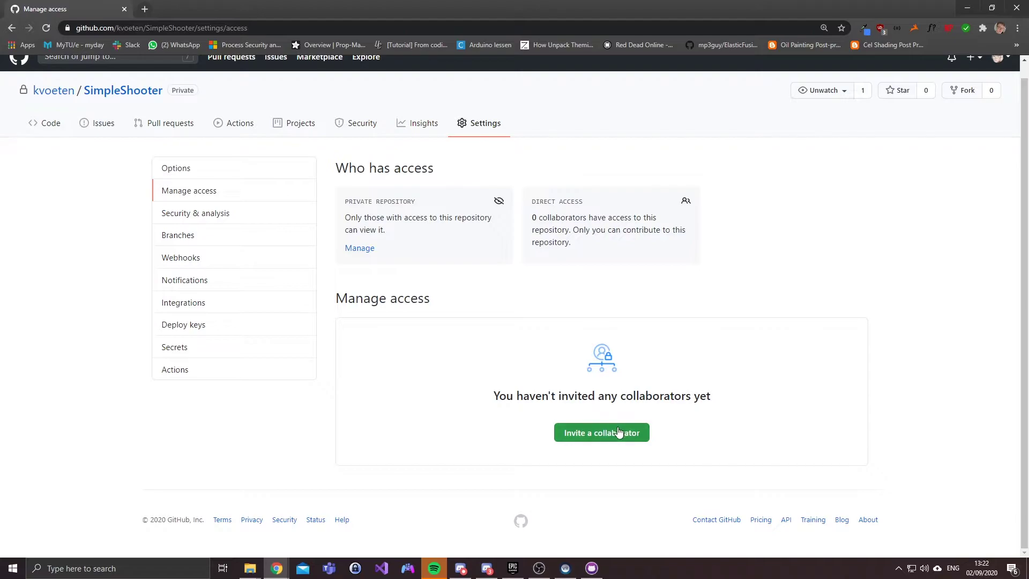
Step: Invite a collaborator to SimpleShooter by entering their e-mail and adding them
{"action": "left_click", "coordinate": [624, 433]}
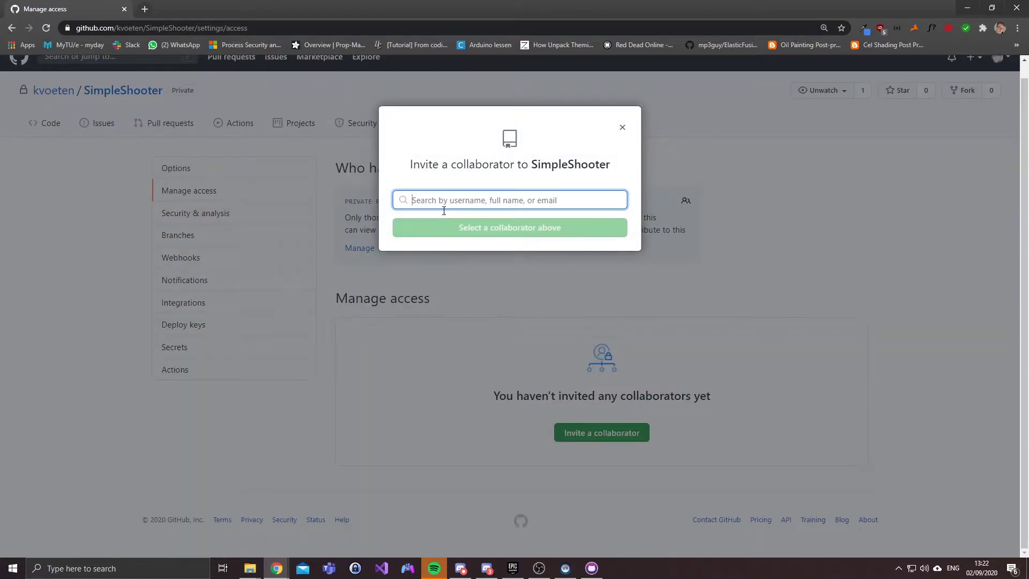
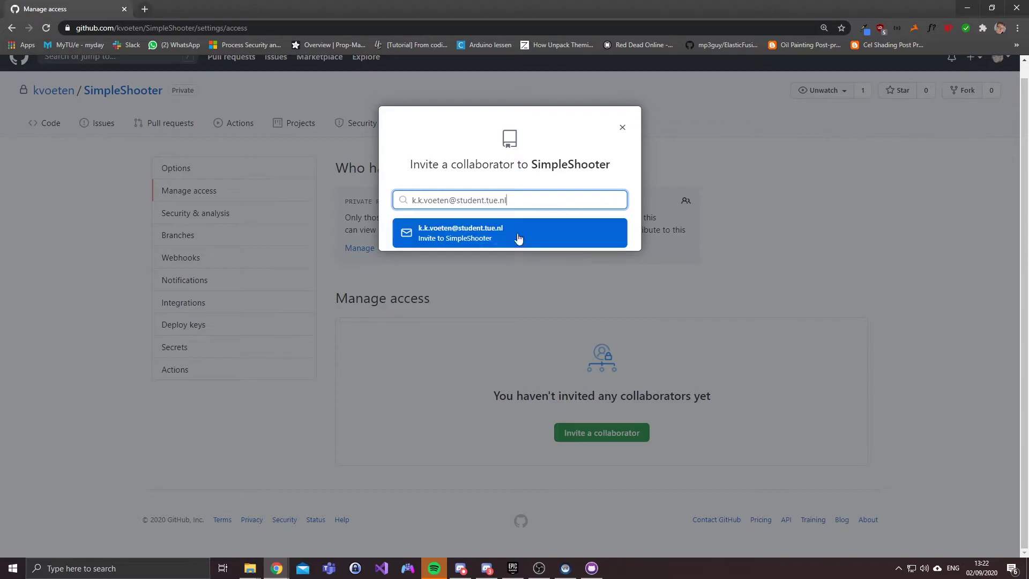
{"action": "left_click", "coordinate": [499, 238]}
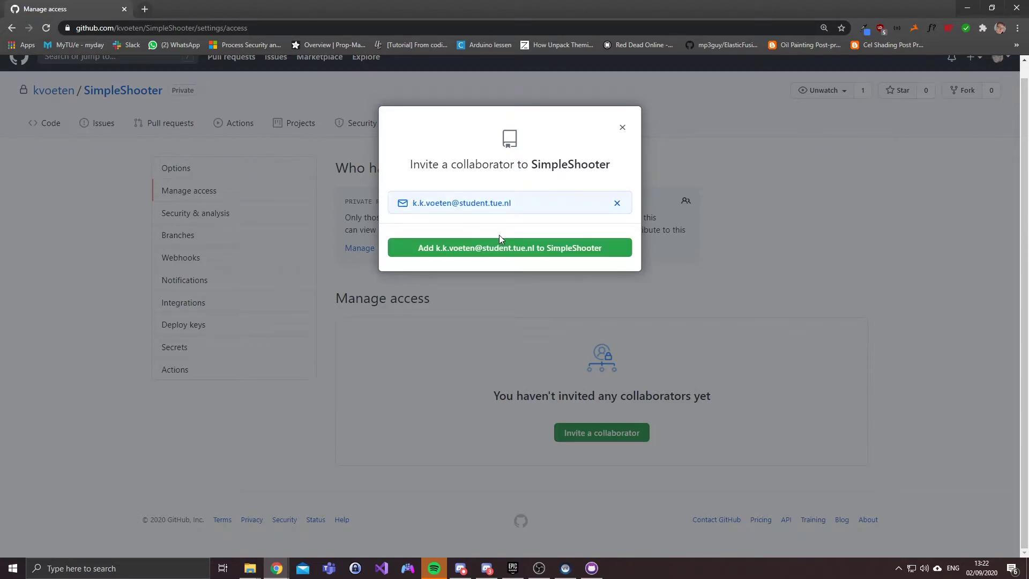
{"action": "left_click", "coordinate": [549, 258]}
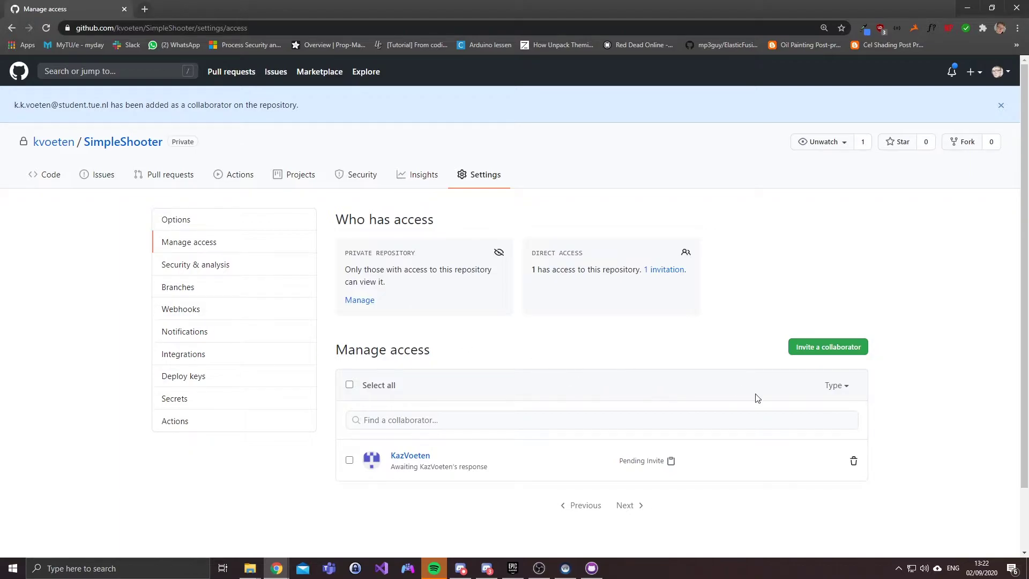
Step: Review the pending invitation on the access page, then return to GitHub Desktop
{"action": "scroll", "coordinate": [352, 509], "scroll_direction": "down", "scroll_amount": 1}
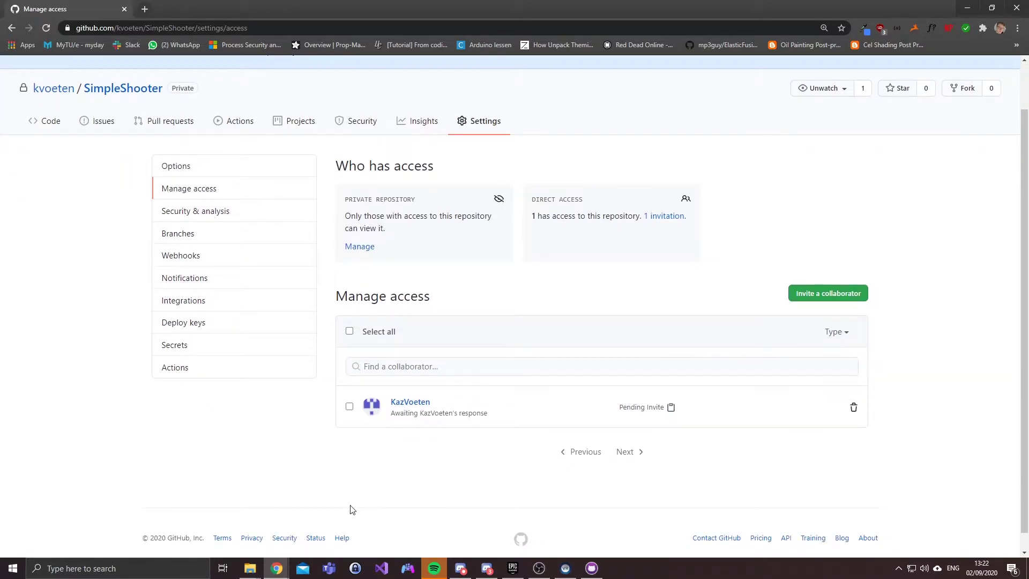
{"action": "left_click_drag", "start_coordinate": [542, 217], "coordinate": [615, 217]}
{"action": "left_click", "coordinate": [616, 218]}
{"action": "scroll", "coordinate": [51, 391], "scroll_direction": "up", "scroll_amount": 1}
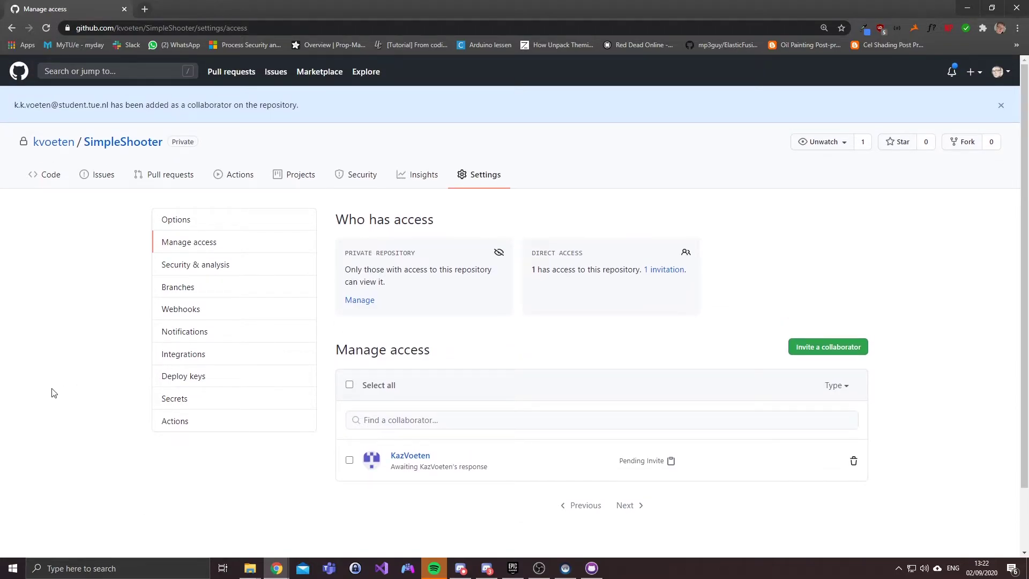
{"action": "scroll", "coordinate": [357, 546], "scroll_direction": "down", "scroll_amount": 1}
{"action": "mouse_move", "coordinate": [585, 573]}
{"action": "left_click", "coordinate": [598, 532]}
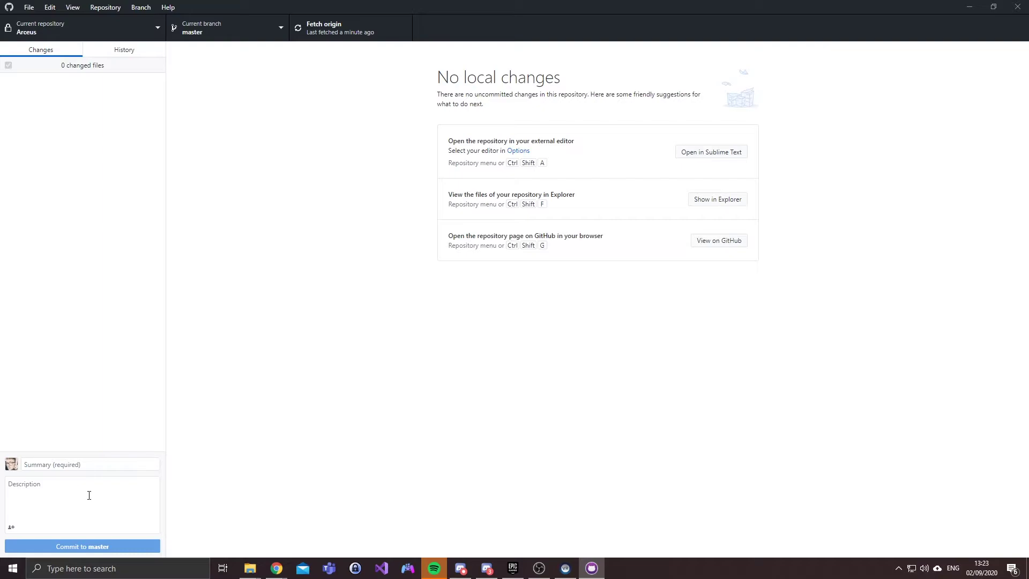
Step: Clone SimpleShooter from GitHub.com into E:\Projects\GitHub\SimpleShooter
{"action": "left_click", "coordinate": [142, 36]}
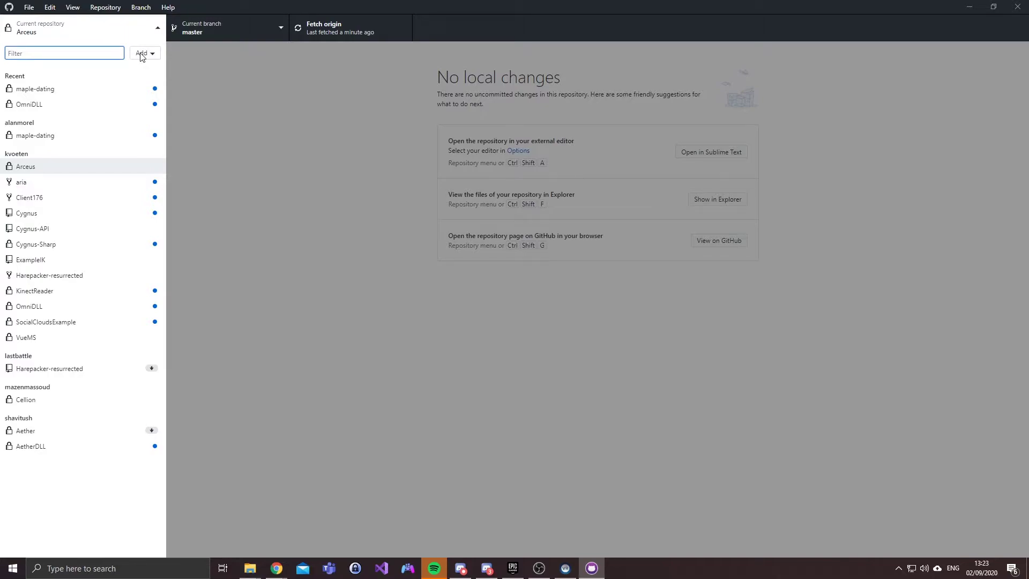
{"action": "left_click", "coordinate": [142, 53]}
{"action": "left_click", "coordinate": [226, 63]}
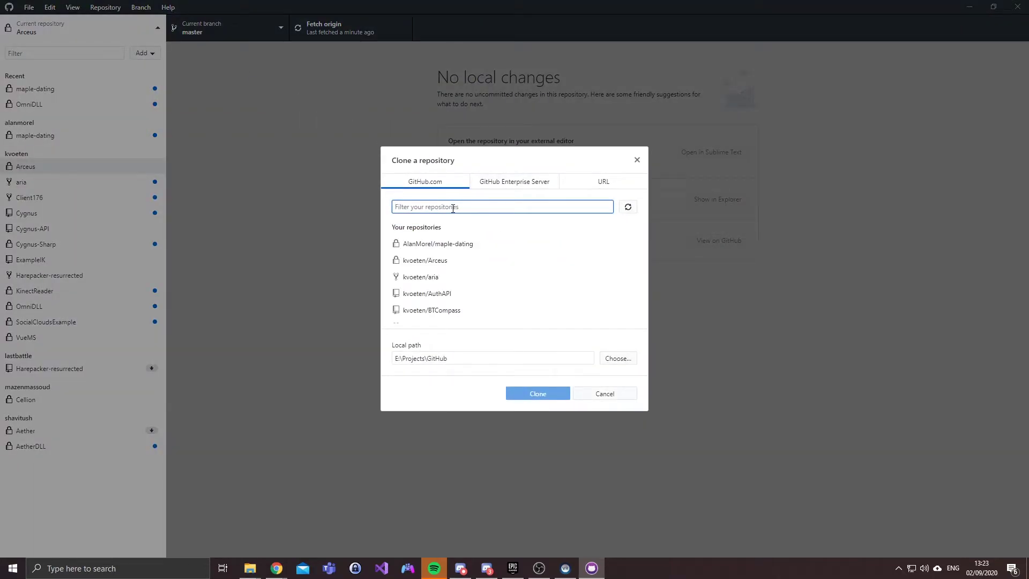
{"action": "type", "text": "shoo"}
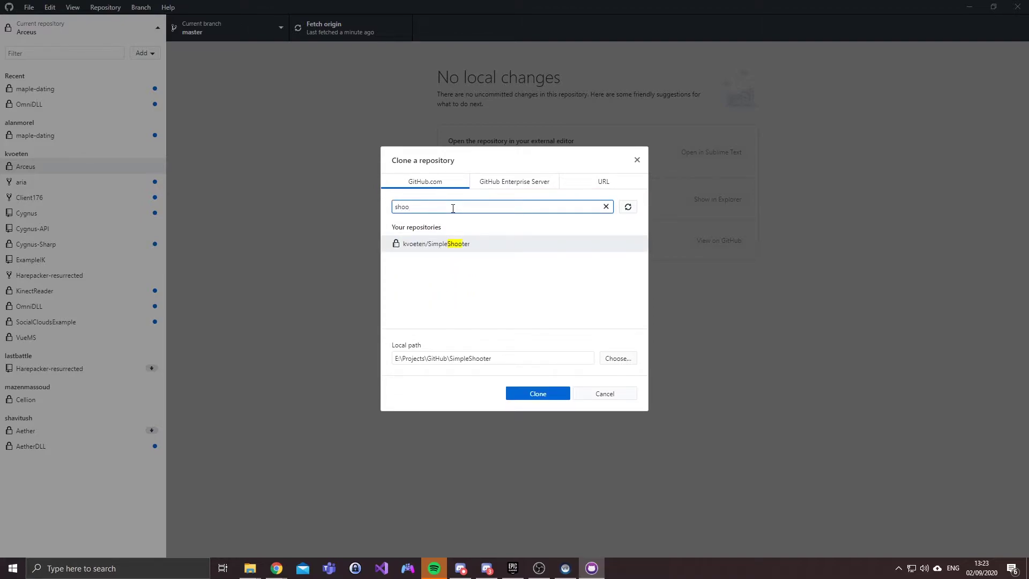
{"action": "left_click", "coordinate": [470, 244]}
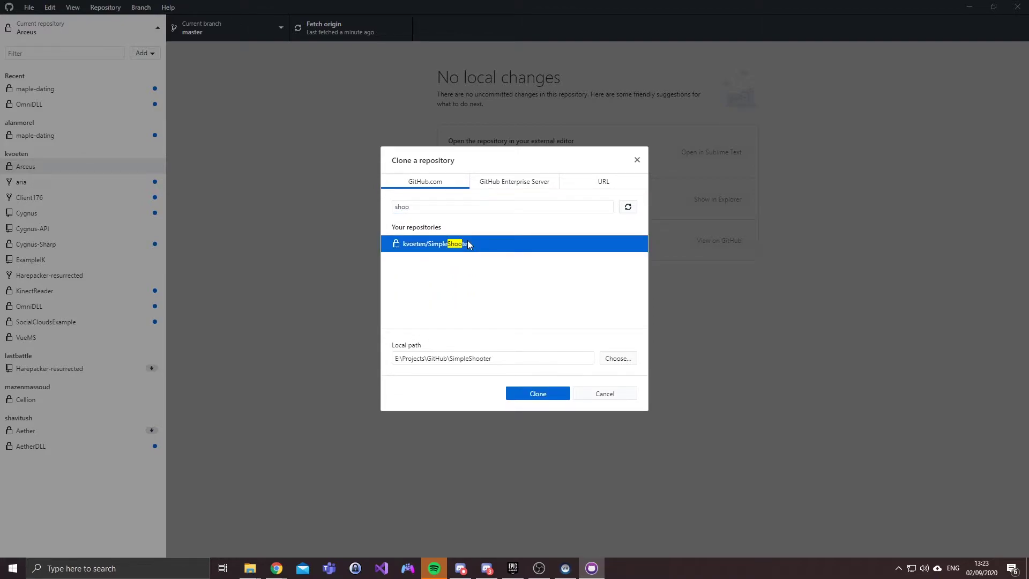
{"action": "left_click", "coordinate": [533, 394]}
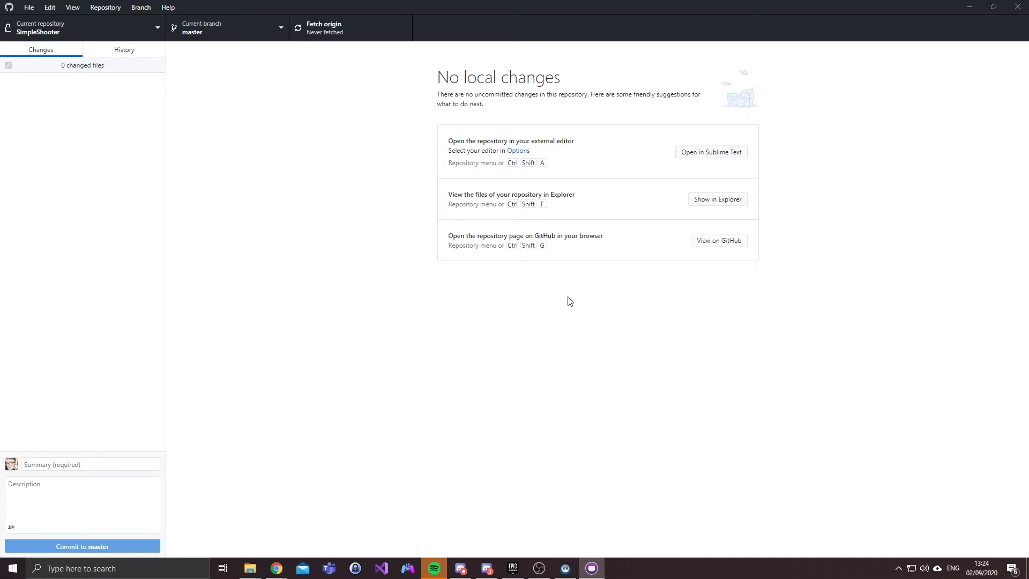
Step: Show the cloned SimpleShooter folder in File Explorer and select the project file
{"action": "left_click", "coordinate": [115, 23]}
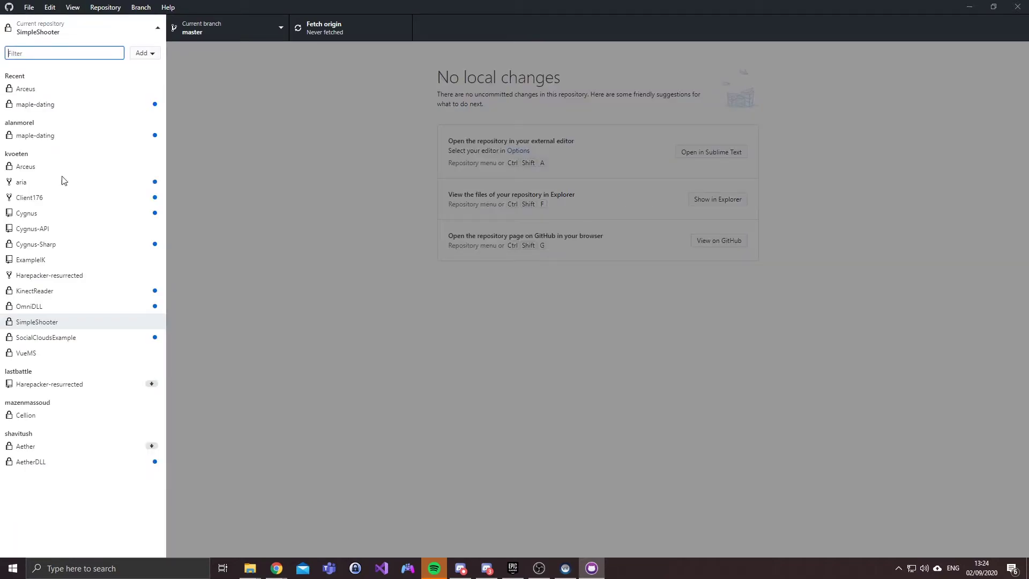
{"action": "right_click", "coordinate": [35, 323]}
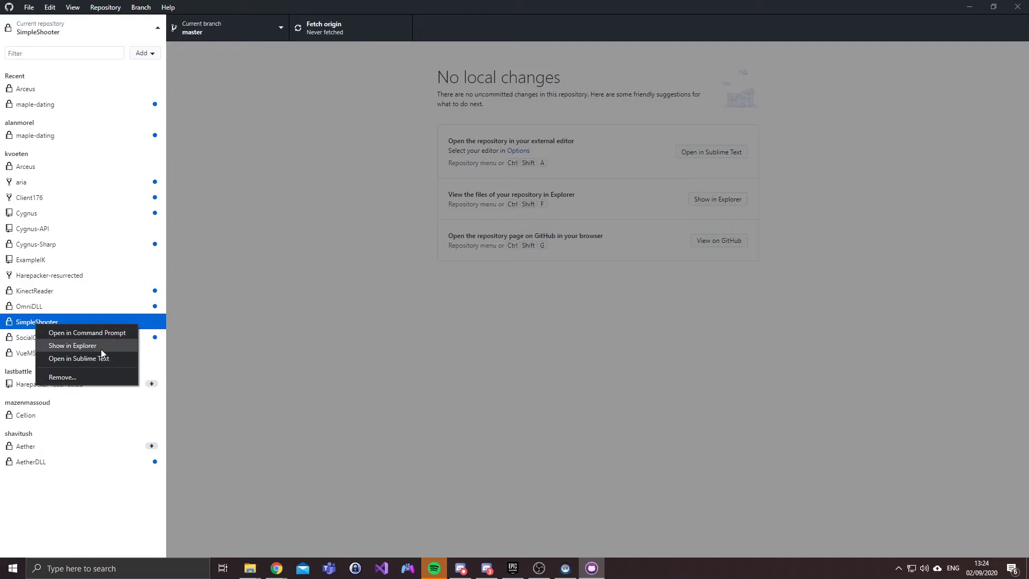
{"action": "left_click", "coordinate": [102, 347]}
{"action": "left_click", "coordinate": [577, 153]}
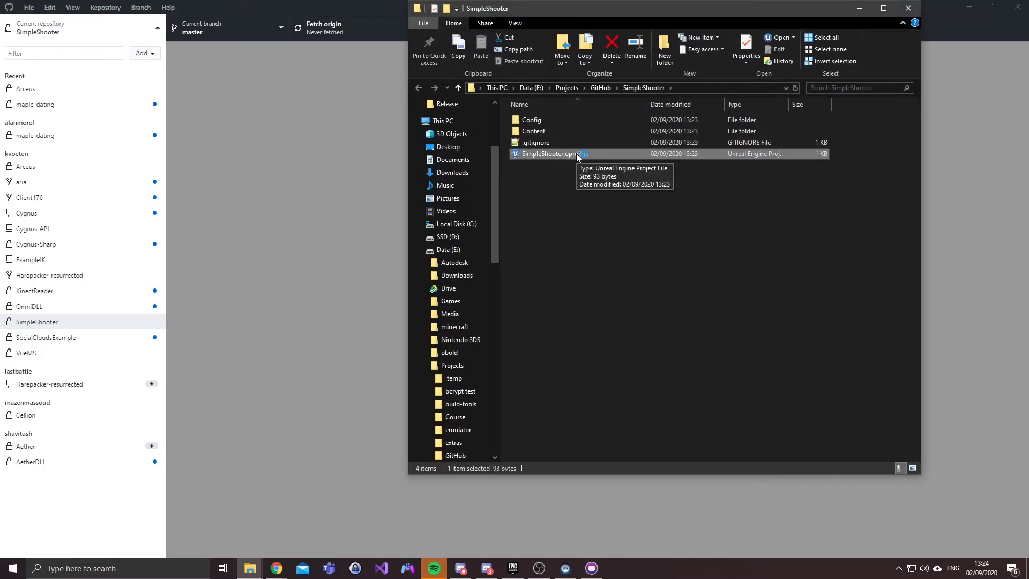
Step: Launch the cloned SimpleShooter.uproject in Unreal Editor
{"action": "double_click", "coordinate": [576, 154]}
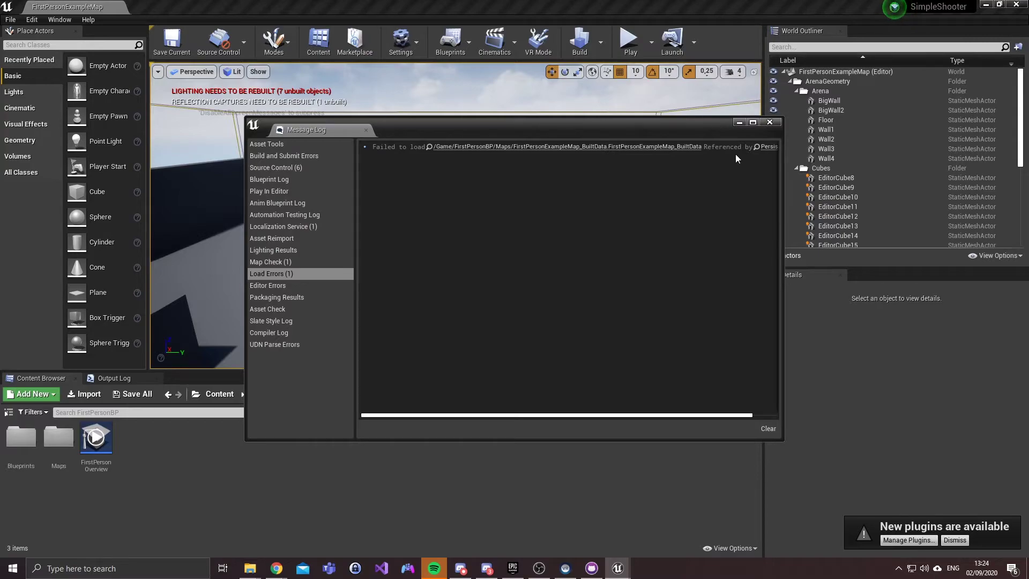
Step: Close the Message Log, rebuild the level's lighting with Build, then close the Map Check log
{"action": "left_click", "coordinate": [769, 122]}
{"action": "key", "text": "d"}
{"action": "left_click_drag", "start_coordinate": [459, 140], "coordinate": [388, 142]}
{"action": "left_click", "coordinate": [581, 48]}
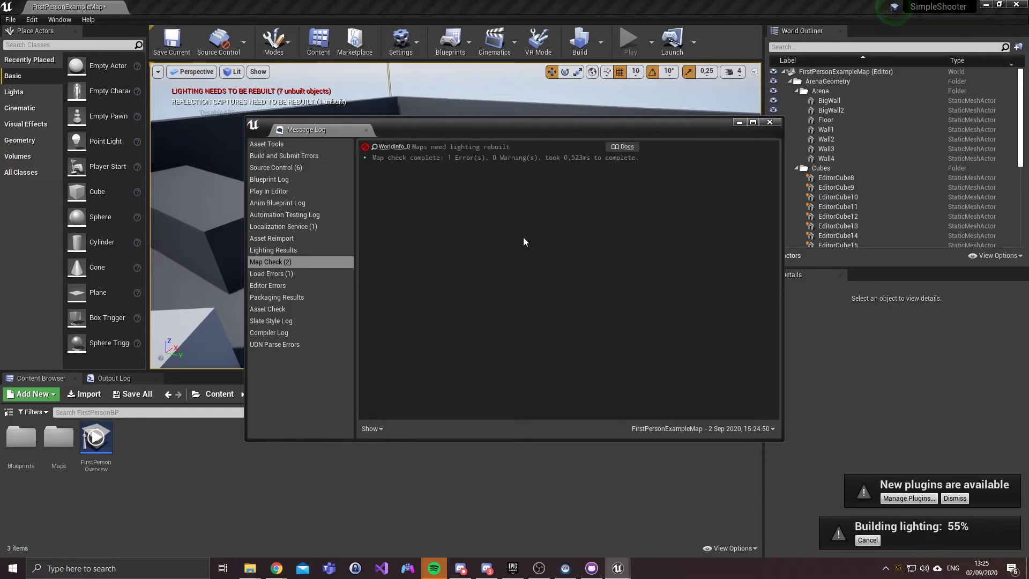
{"action": "left_click", "coordinate": [770, 123]}
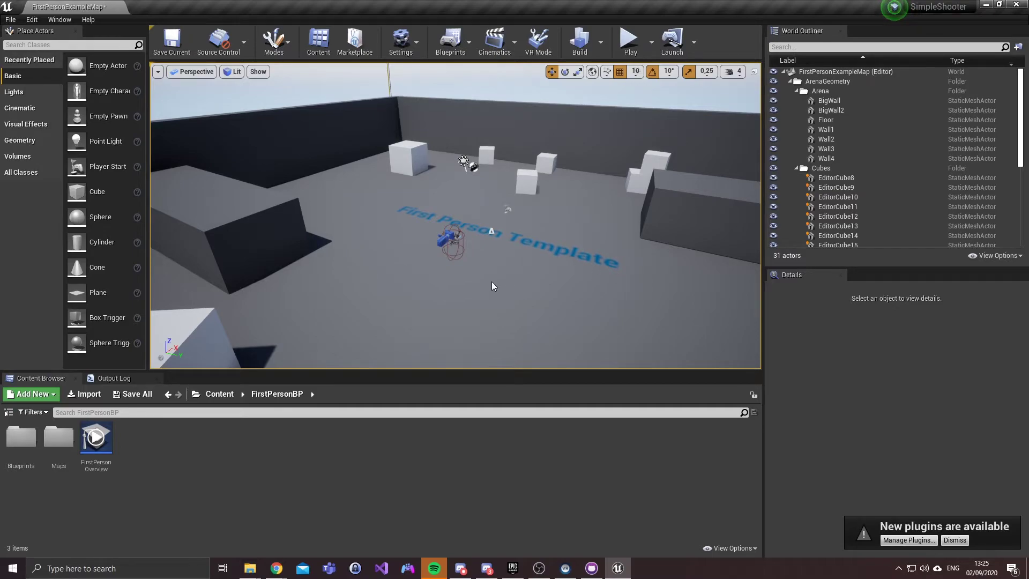
Step: Drag EditorCube11 along Y to Location Y 493.2 and save FirstPersonExampleMap
{"action": "key", "text": "w"}
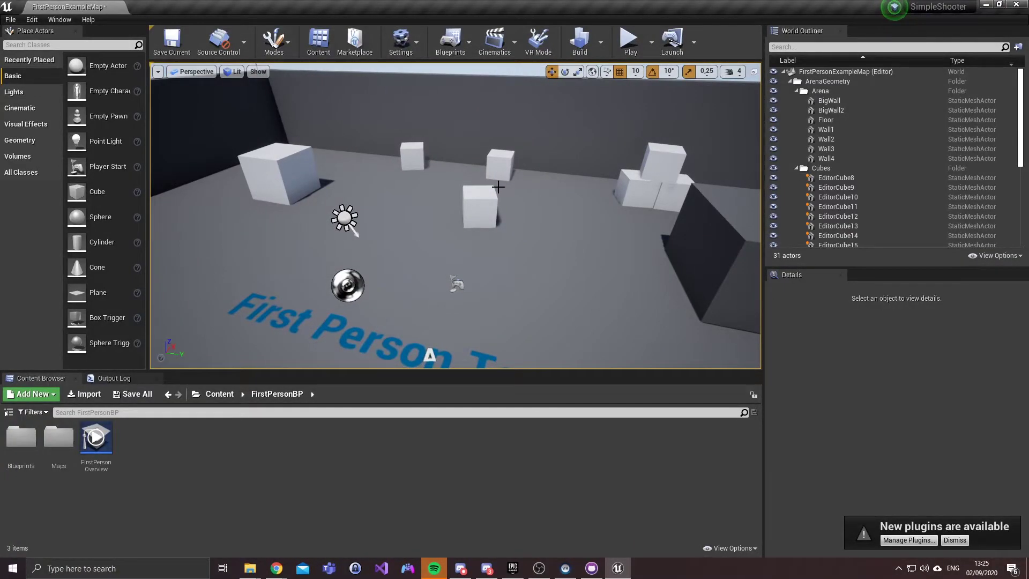
{"action": "left_click", "coordinate": [494, 191]}
{"action": "left_click_drag", "start_coordinate": [509, 212], "coordinate": [590, 182]}
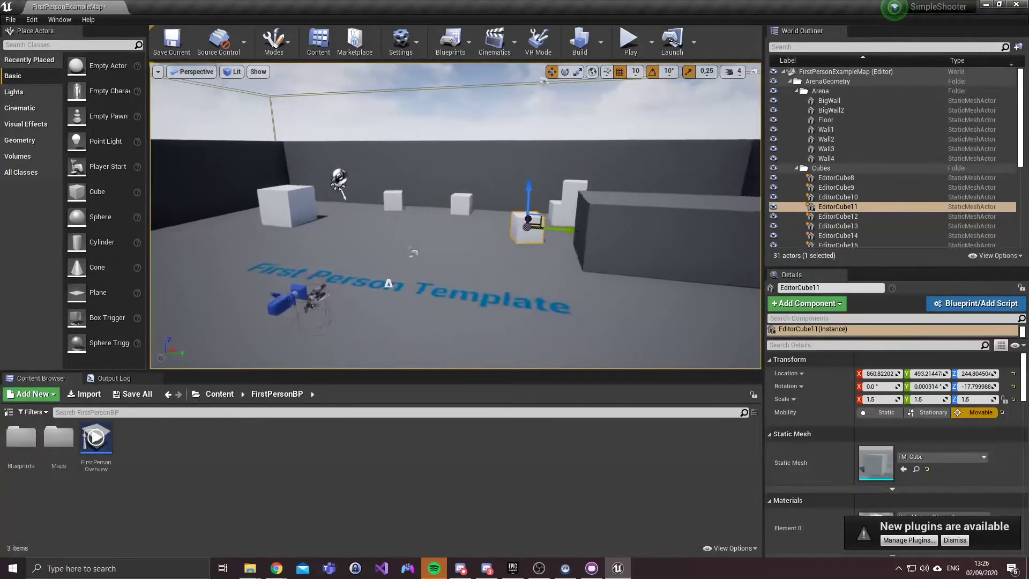
{"action": "key", "text": "ctrl+s"}
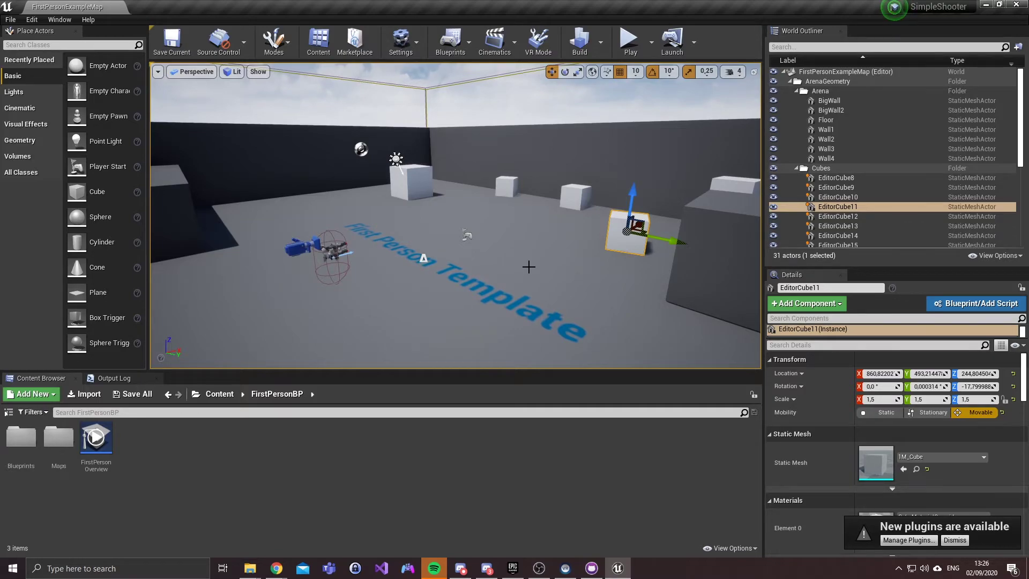
Step: Save the level once more in Unreal, then bring up GitHub Desktop's list of changed files
{"action": "left_click", "coordinate": [591, 568]}
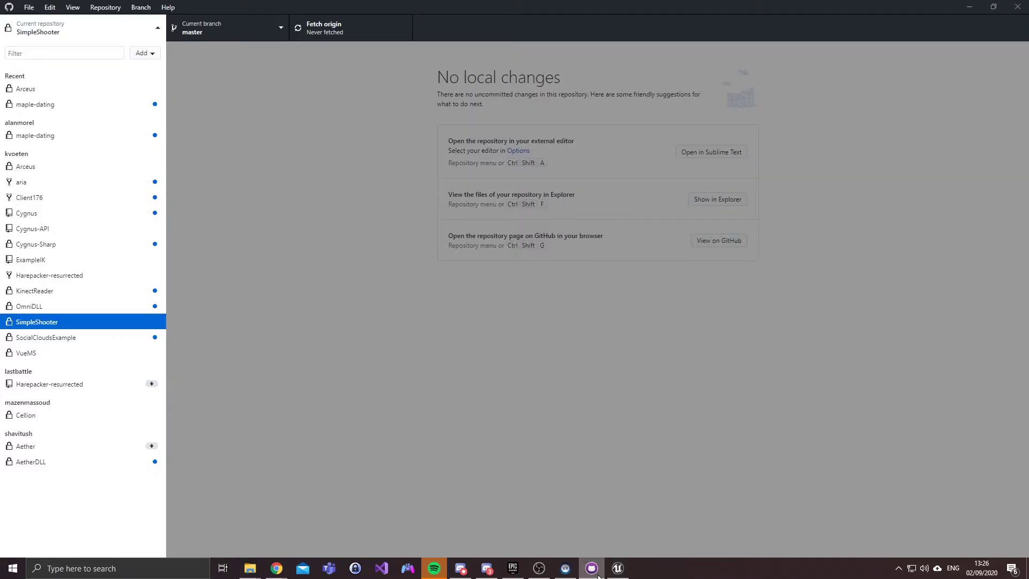
{"action": "left_click", "coordinate": [446, 275]}
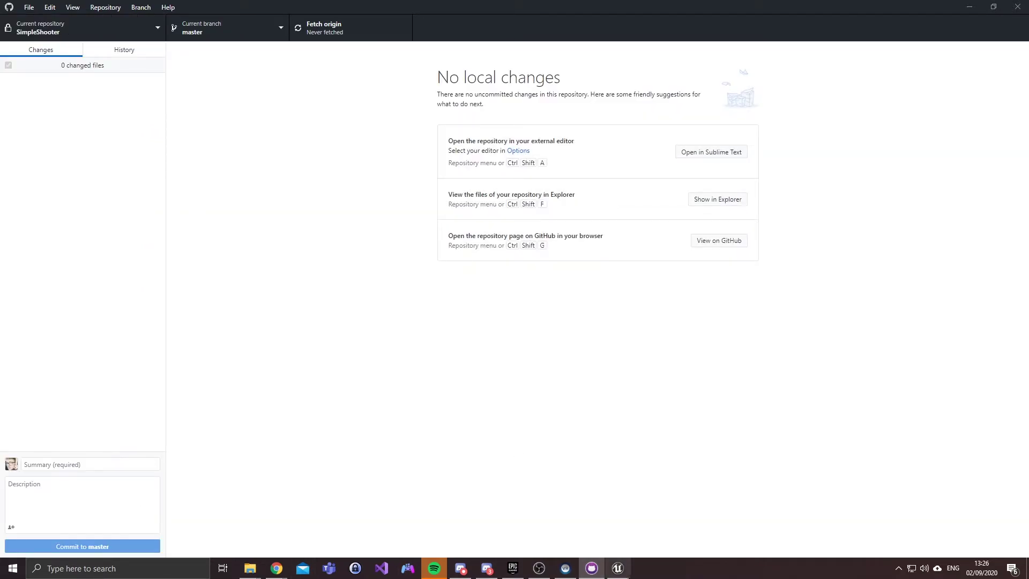
{"action": "key", "text": "alt+Tab"}
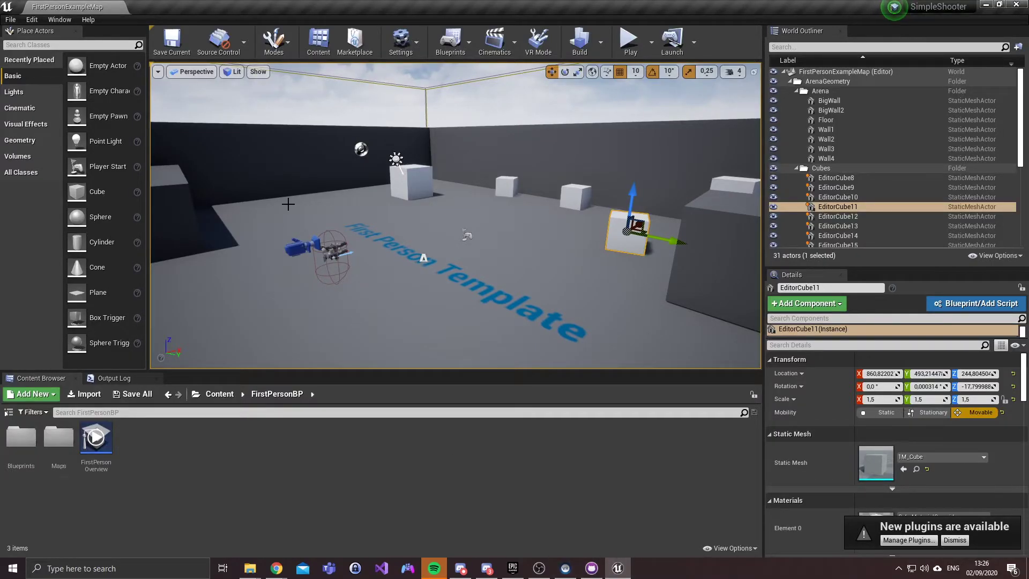
{"action": "key", "text": "ctrl+s"}
{"action": "key", "text": "alt+Tab"}
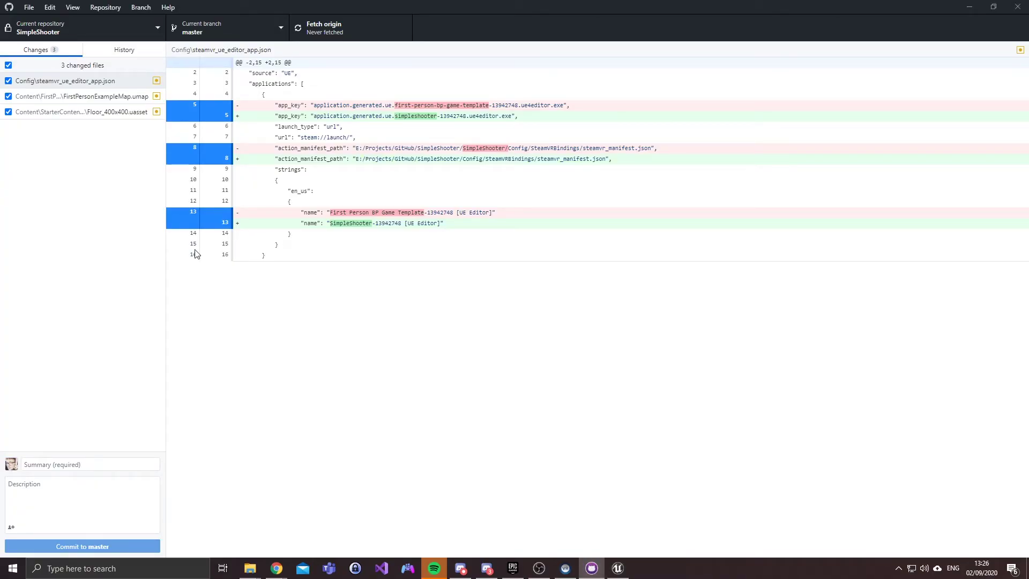
Step: Commit the changes to master as 'Significantly improved the gameplay flow in the main level' and push to origin
{"action": "left_click", "coordinate": [67, 464]}
{"action": "type", "text": "Si"}
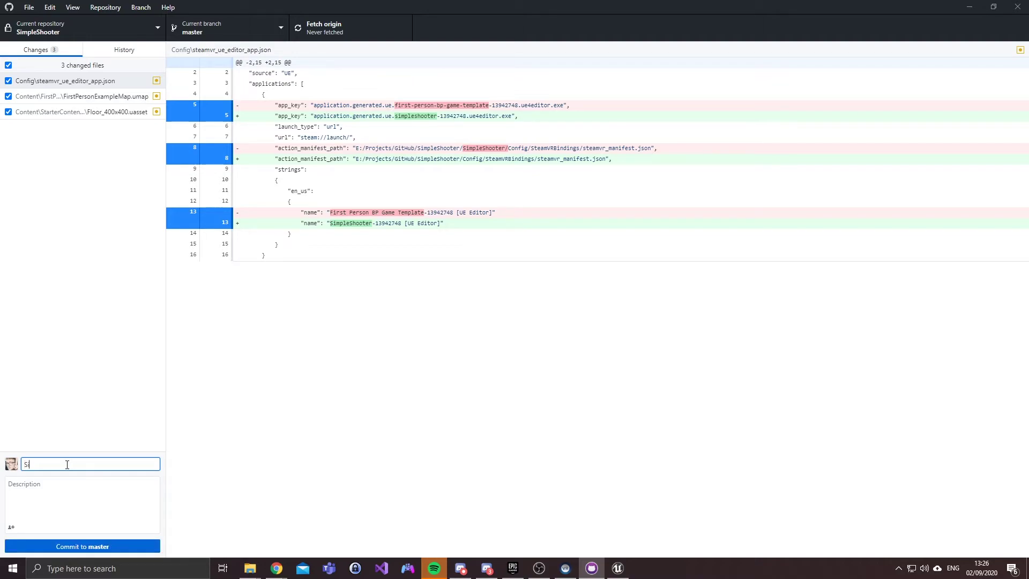
{"action": "type", "text": "gnificantly improve"}
{"action": "type", "text": "d the gameplay"}
{"action": "type", "text": " flow"}
{"action": "type", "text": " in the main level"}
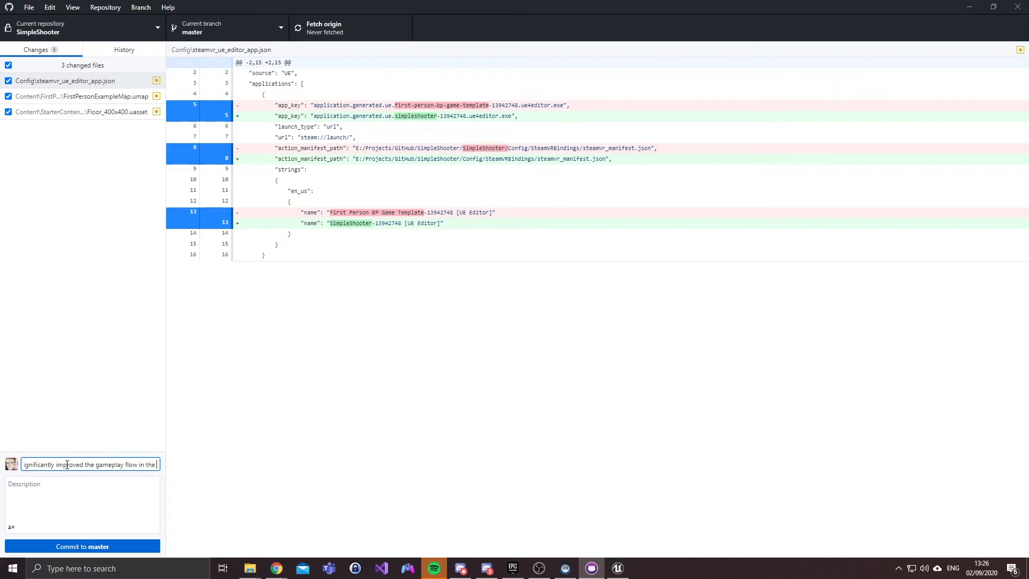
{"action": "left_click", "coordinate": [89, 546]}
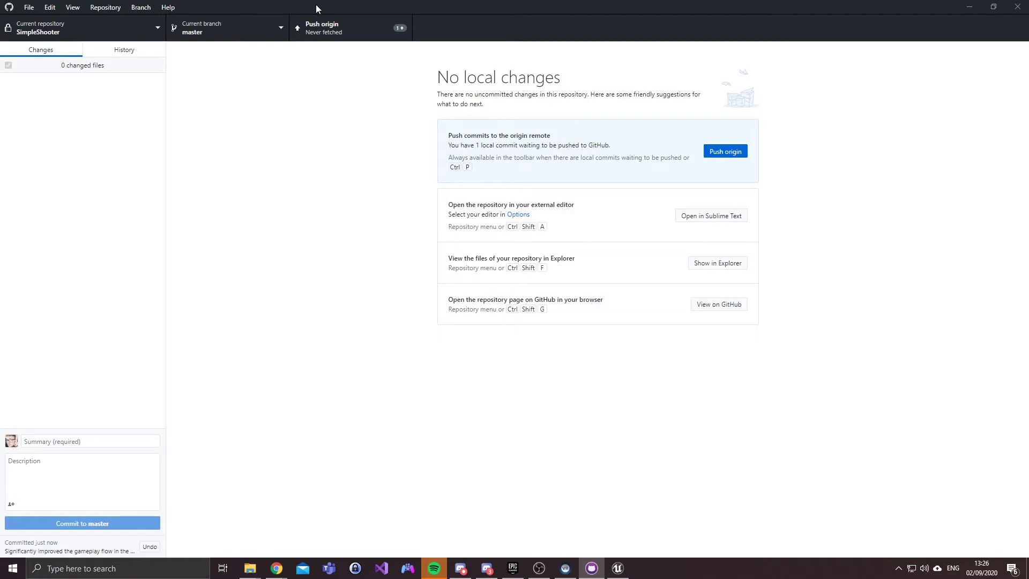
{"action": "left_click", "coordinate": [350, 17]}
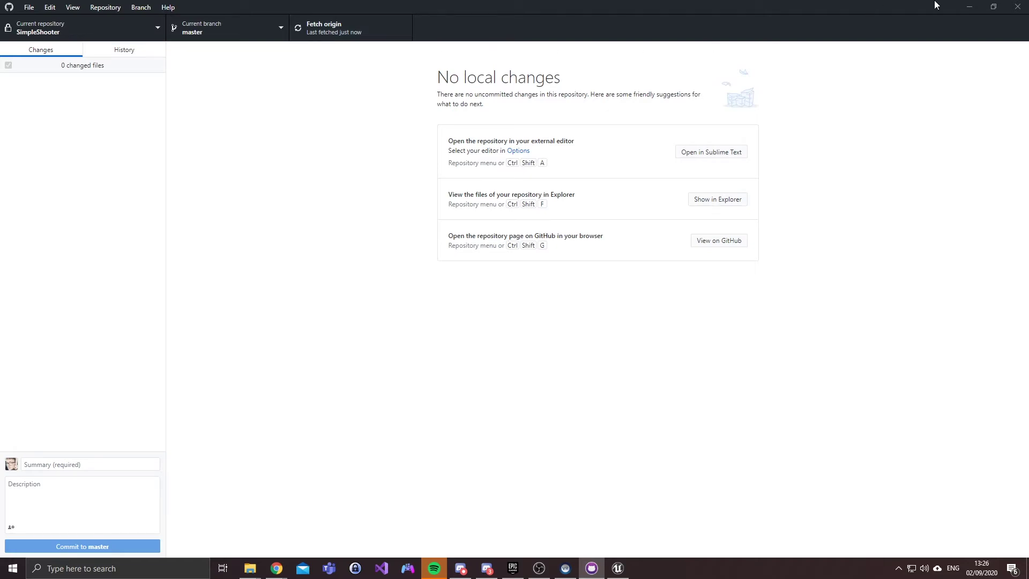
{"action": "left_click", "coordinate": [968, 7]}
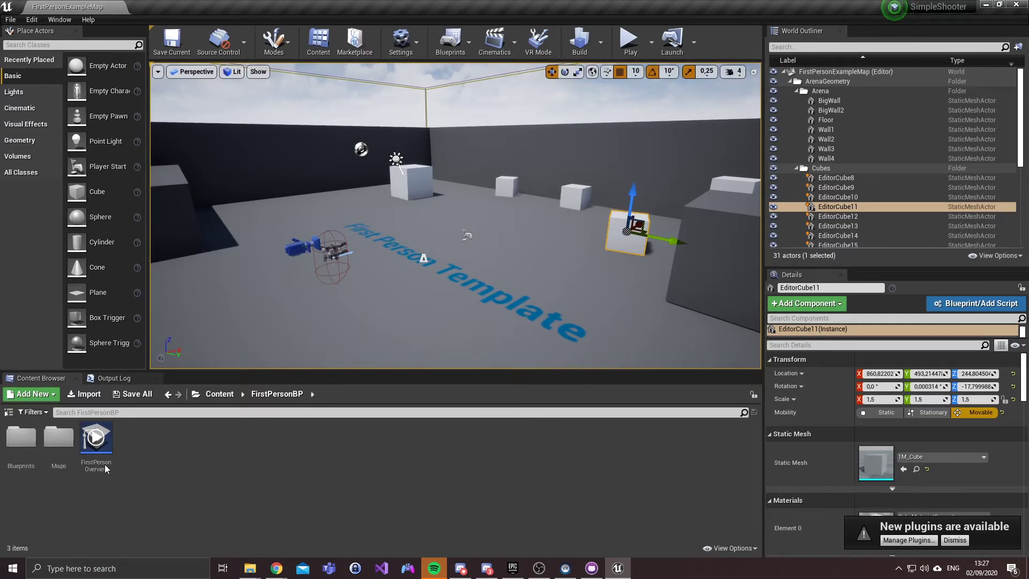
Step: From the Maps folder, drag EditorCube11 along Y to settle it at Y 443.2
{"action": "double_click", "coordinate": [59, 437]}
{"action": "left_click", "coordinate": [16, 446]}
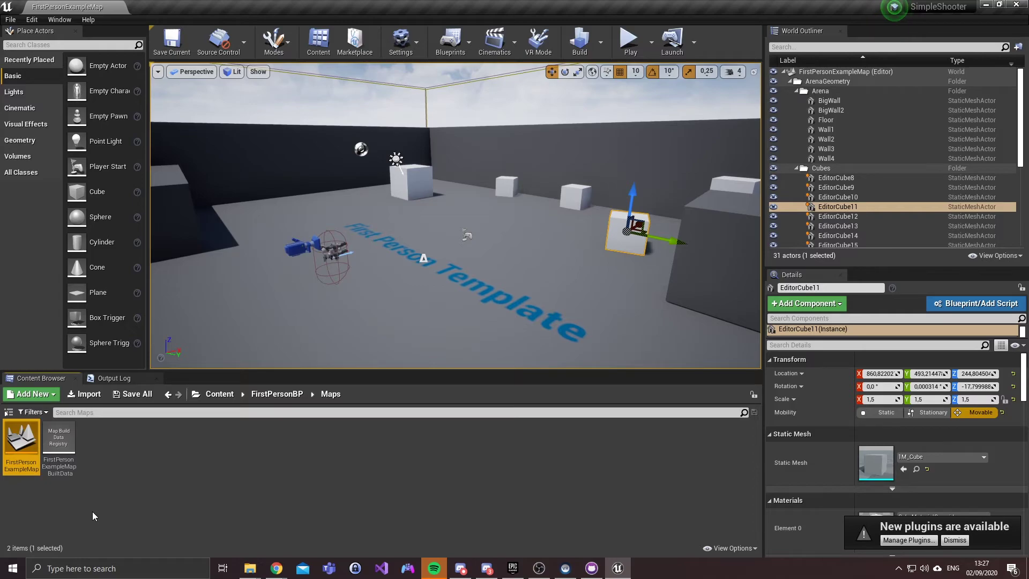
{"action": "left_click_drag", "start_coordinate": [674, 242], "coordinate": [661, 238]}
{"action": "mouse_move", "coordinate": [496, 286]}
{"action": "left_mouse_down"}
{"action": "mouse_move", "coordinate": [535, 287]}
{"action": "mouse_move", "coordinate": [501, 294]}
{"action": "left_mouse_up"}
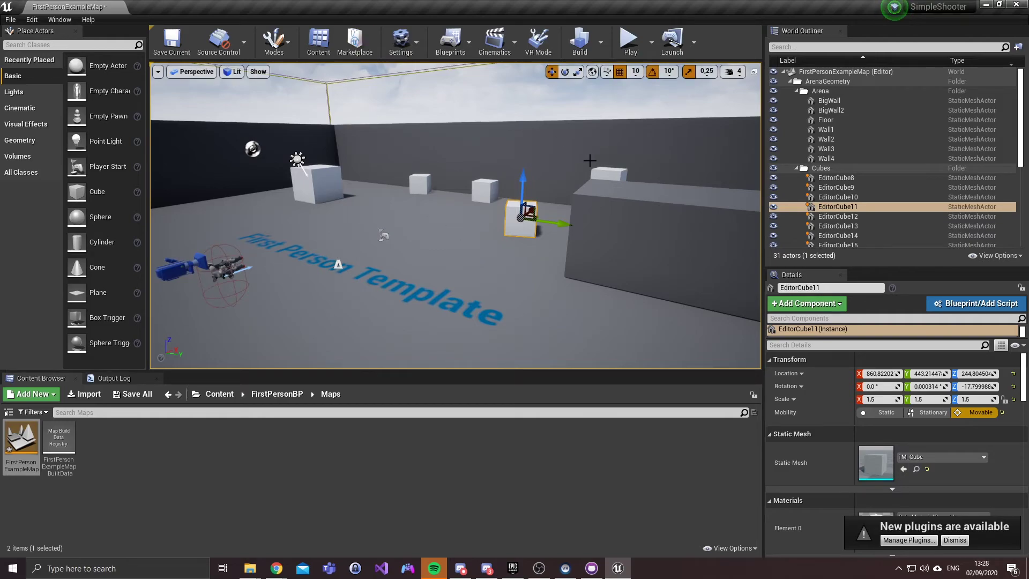
Step: Save FirstPersonExampleMap with the moved cube and open the FirstPersonCharacter blueprint
{"action": "left_click_drag", "start_coordinate": [354, 207], "coordinate": [357, 222]}
{"action": "key", "text": "ctrl+s"}
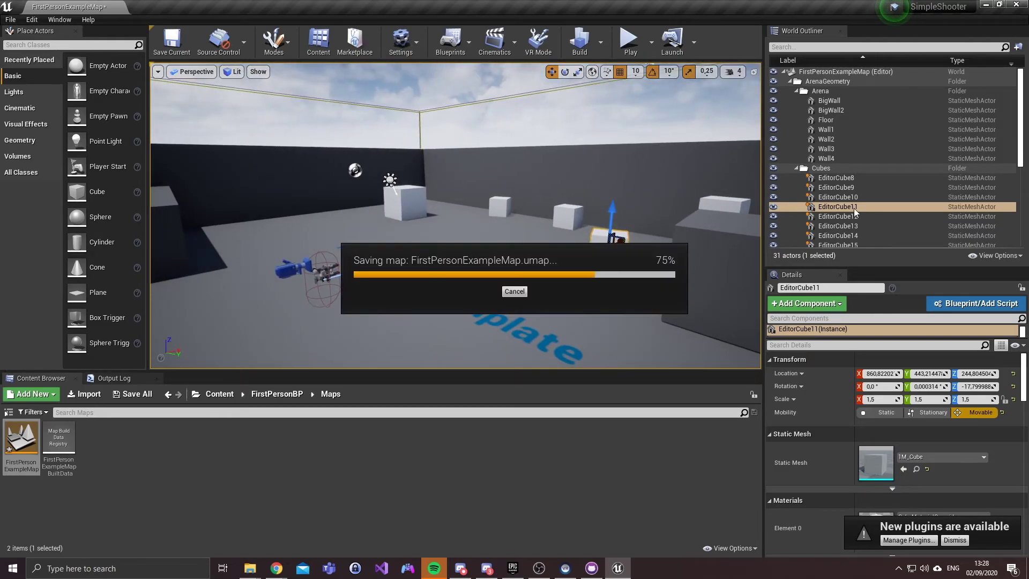
{"action": "scroll", "coordinate": [896, 225], "scroll_direction": "down", "scroll_amount": 5}
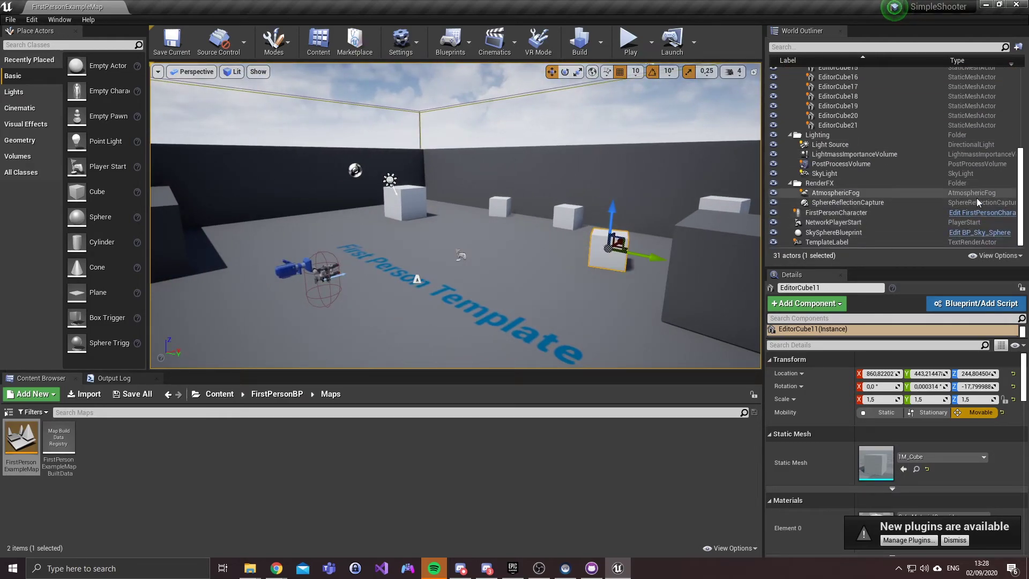
{"action": "left_click", "coordinate": [970, 214]}
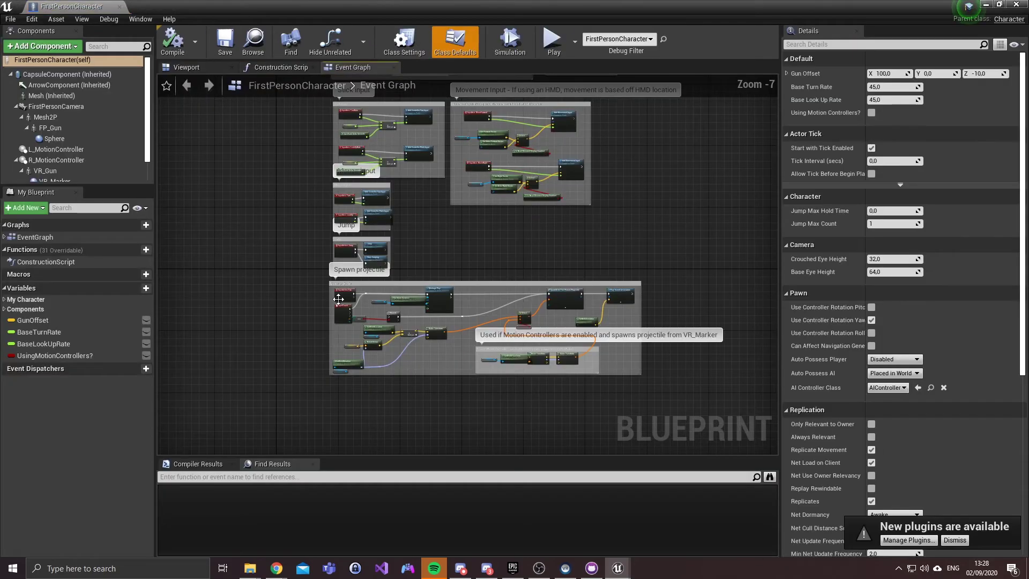
Step: Bring the Event Graph's Stick input section into view and nudge the Get World Delta Seconds node up
{"action": "left_click_drag", "start_coordinate": [296, 209], "coordinate": [246, 304]}
{"action": "scroll", "coordinate": [278, 214], "scroll_direction": "up", "scroll_amount": 3}
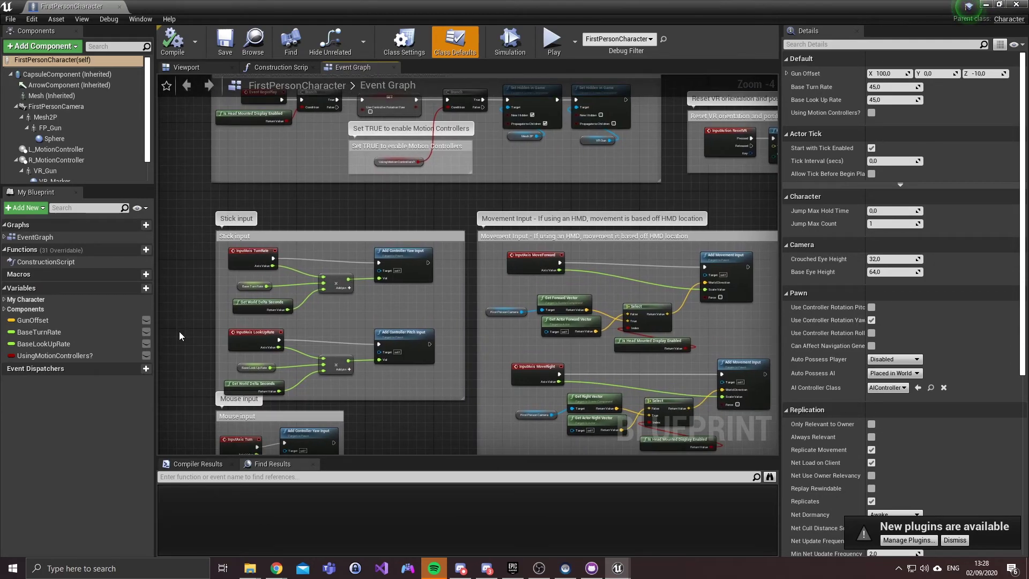
{"action": "scroll", "coordinate": [179, 331], "scroll_direction": "up", "scroll_amount": 4}
{"action": "left_click_drag", "start_coordinate": [457, 296], "coordinate": [432, 256]}
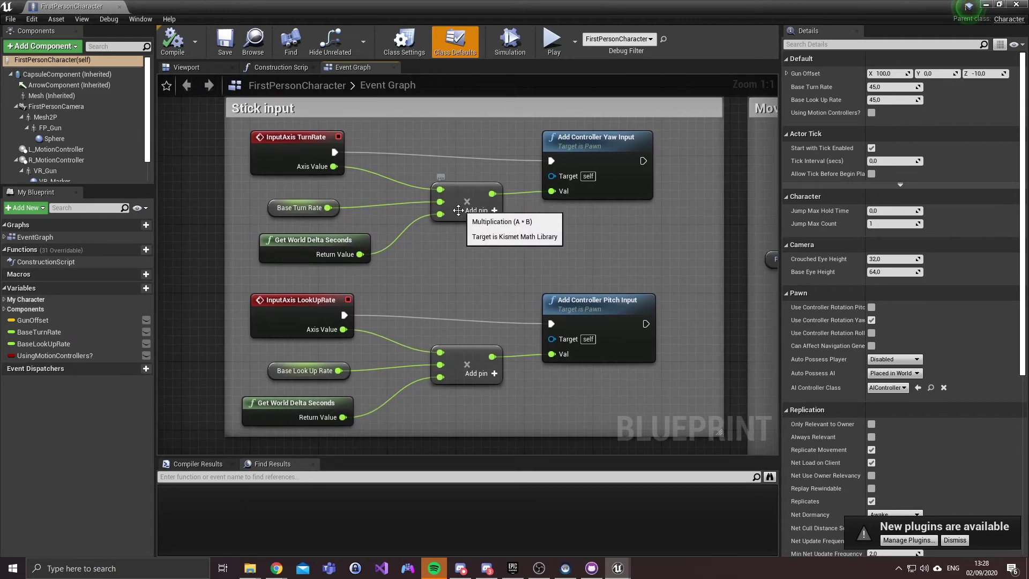
{"action": "left_click_drag", "start_coordinate": [340, 237], "coordinate": [339, 229]}
Step: Promote a multiply input to a variable, undo the promotion, and save the FirstPersonCharacter blueprint
{"action": "left_click_drag", "start_coordinate": [440, 214], "coordinate": [397, 288]}
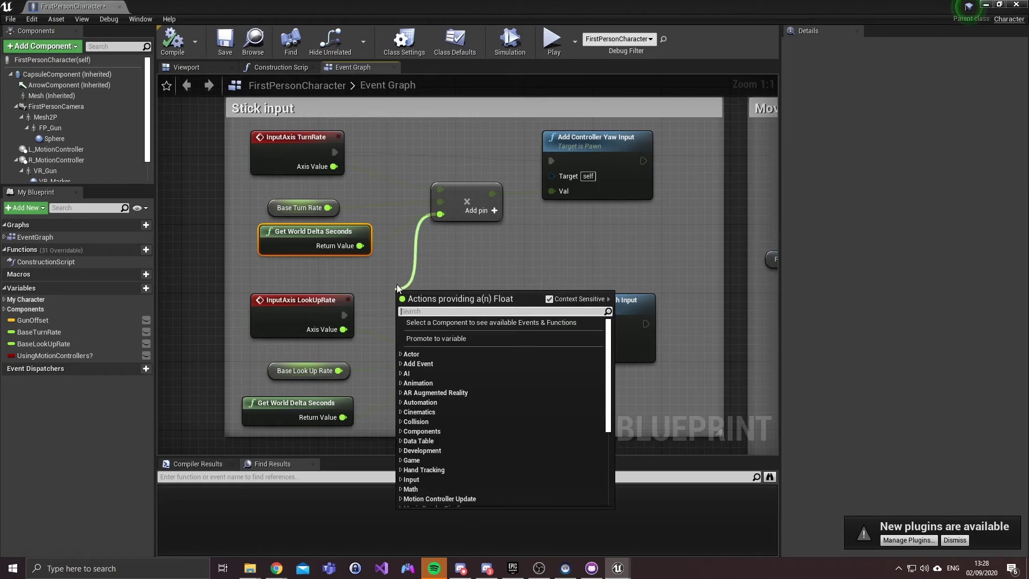
{"action": "left_click", "coordinate": [439, 335]}
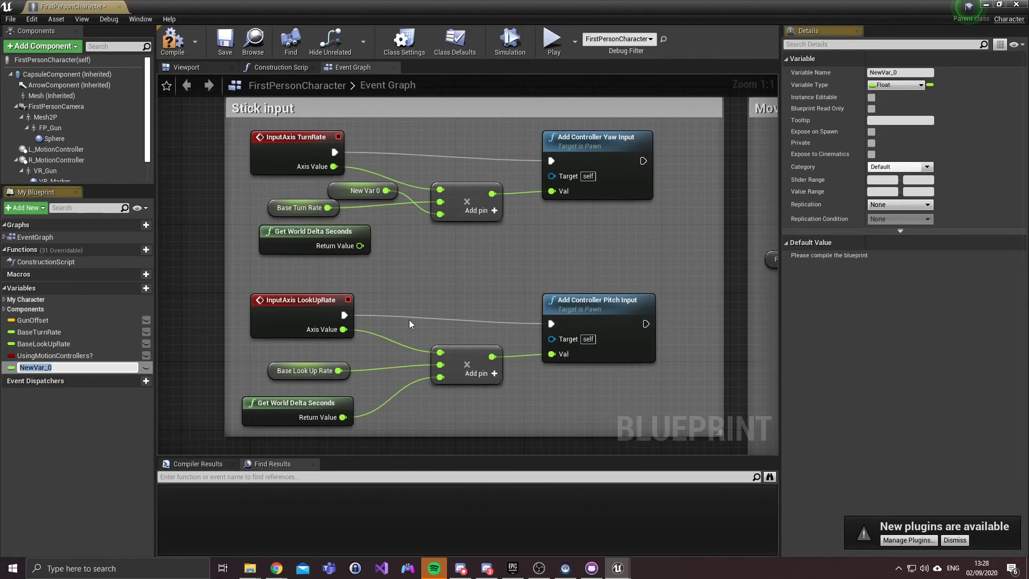
{"action": "left_click_drag", "start_coordinate": [365, 194], "coordinate": [442, 262]}
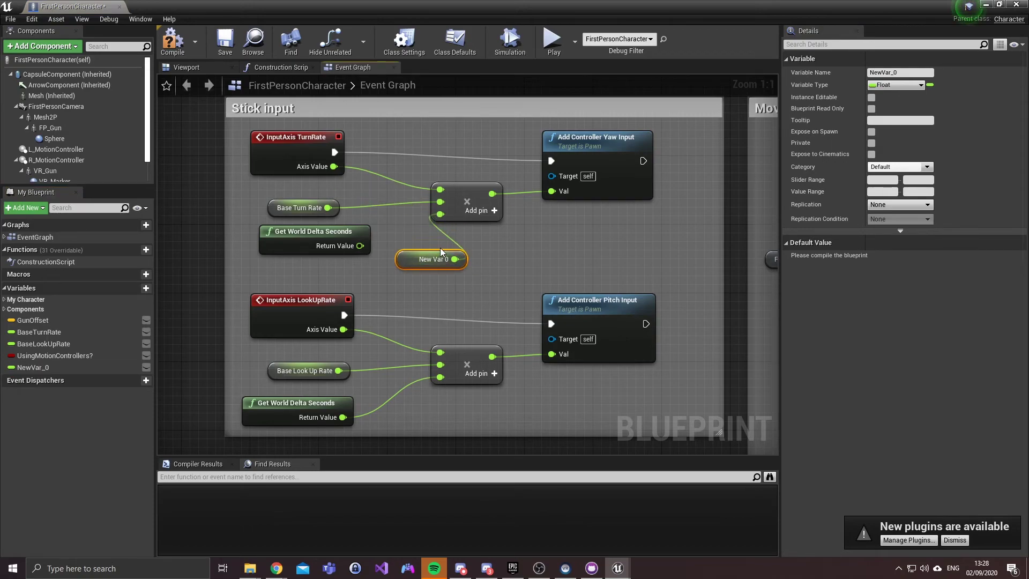
{"action": "key", "text": "ctrl+z"}
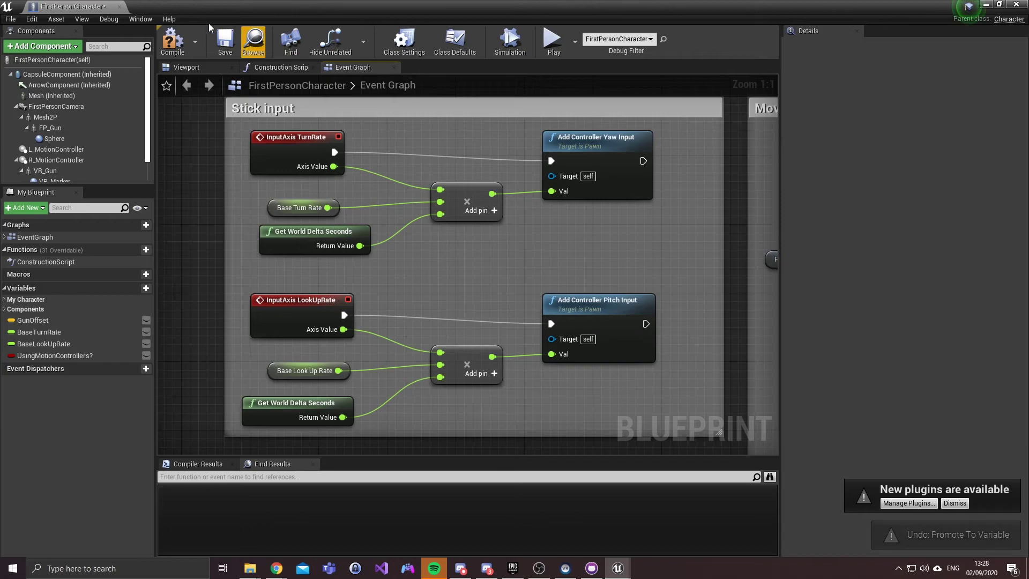
{"action": "left_click", "coordinate": [219, 54]}
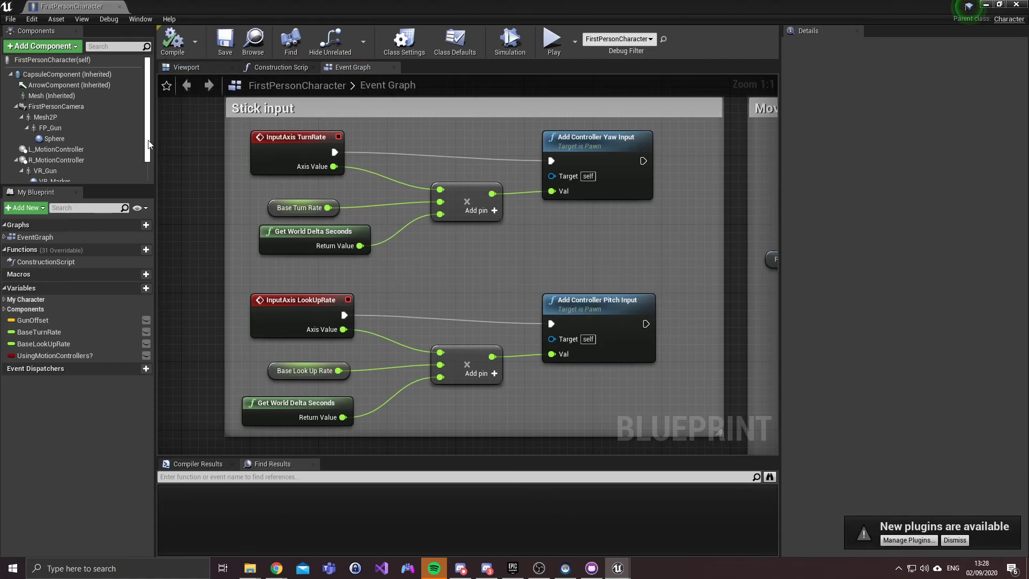
{"action": "mouse_move", "coordinate": [591, 569]}
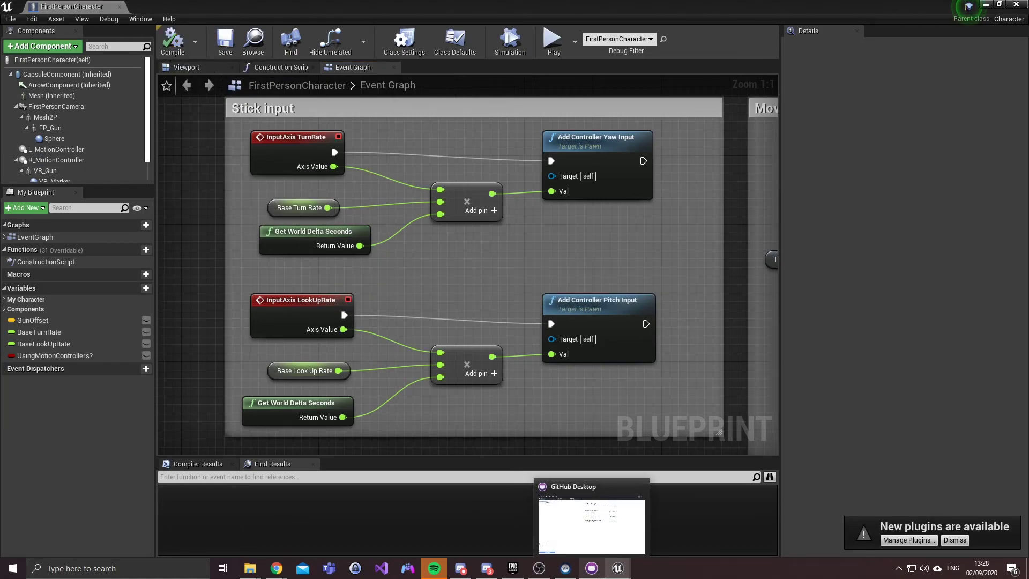
Step: Locate the FirstPersonCharacter blueprint asset in the Content Browser using Browse to Asset
{"action": "key", "text": "alt+Tab"}
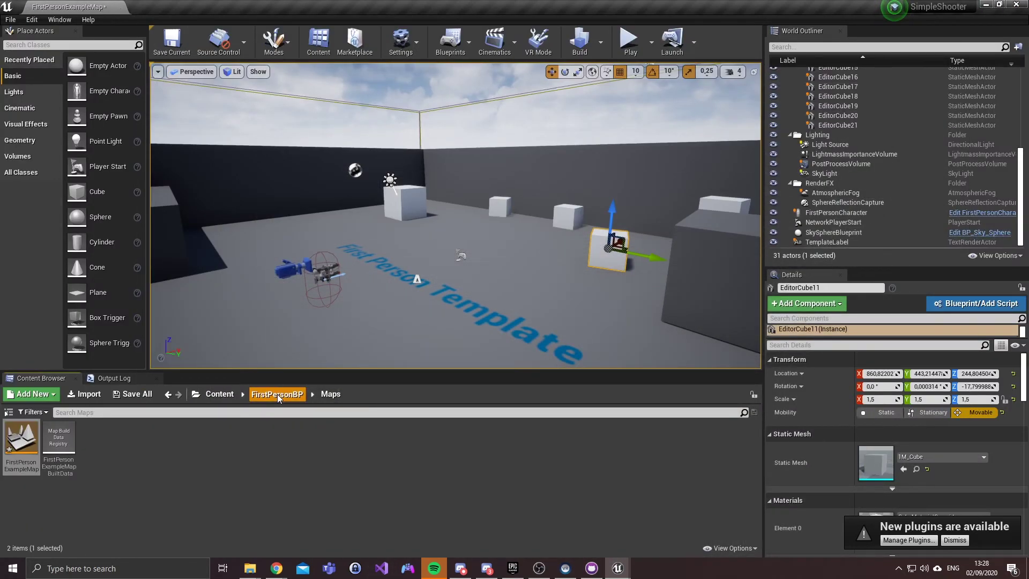
{"action": "left_click", "coordinate": [277, 394]}
{"action": "left_click", "coordinate": [323, 271]}
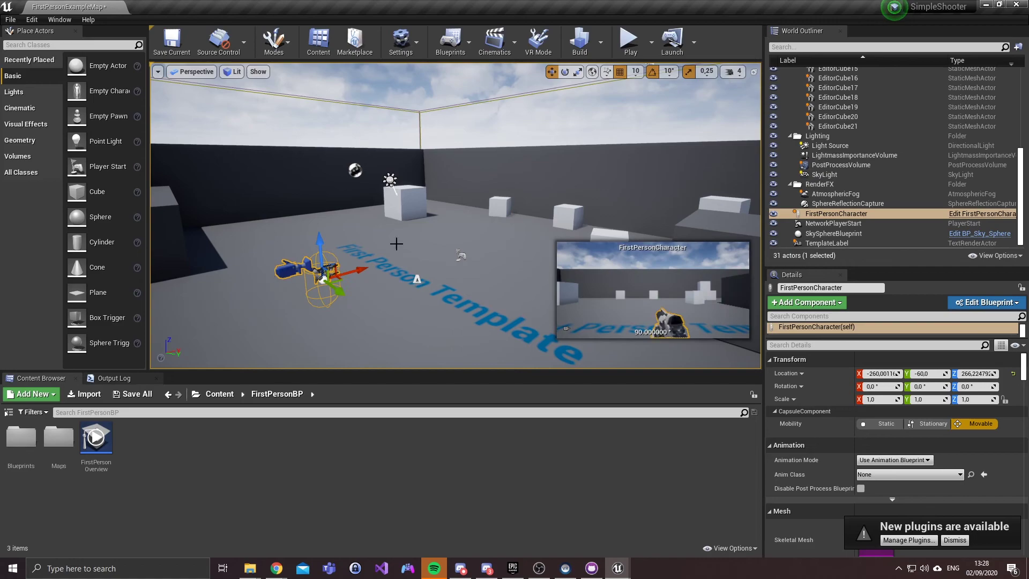
{"action": "right_click", "coordinate": [821, 213]}
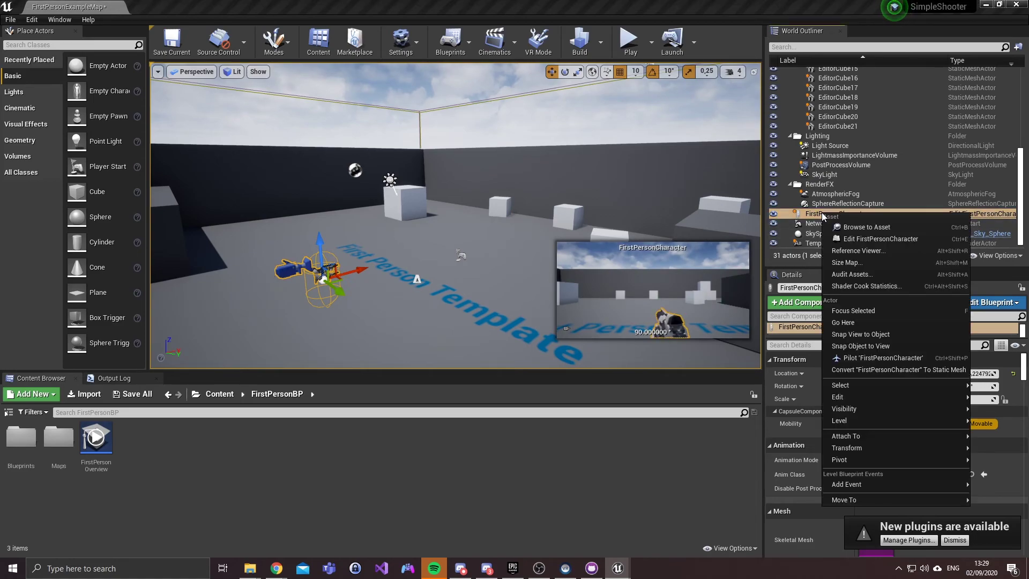
{"action": "left_click", "coordinate": [889, 228]}
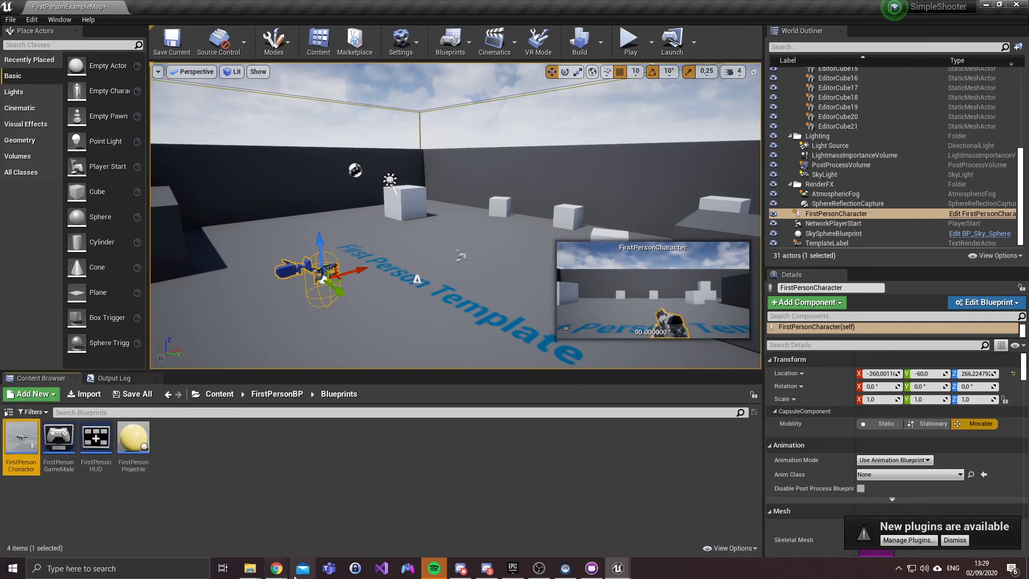
{"action": "left_click", "coordinate": [97, 439]}
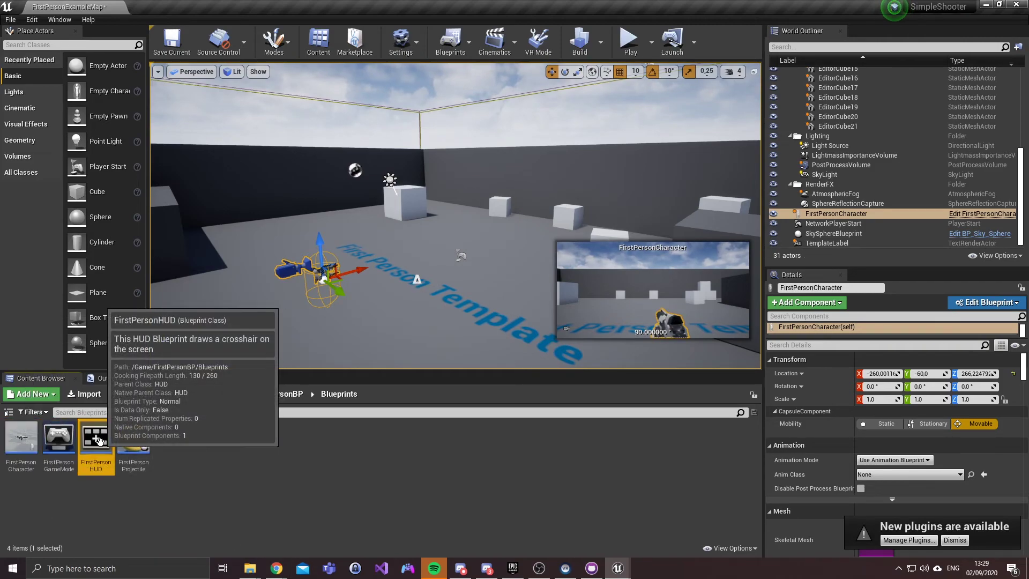
{"action": "left_click", "coordinate": [187, 475]}
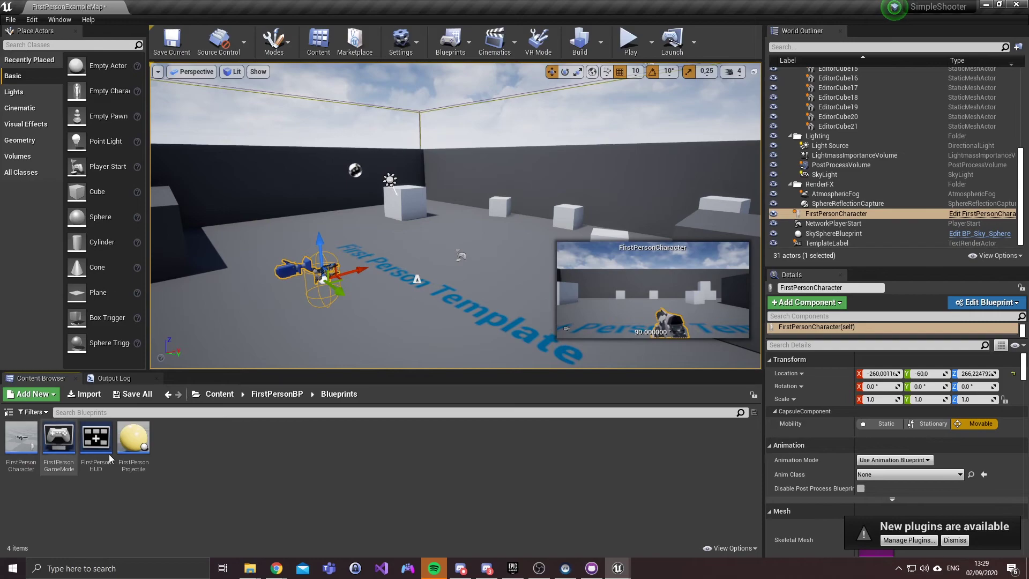
Step: Reopen FirstPersonExampleMap from the FirstPersonBP Maps folder, choosing Don't Save
{"action": "left_click", "coordinate": [257, 397]}
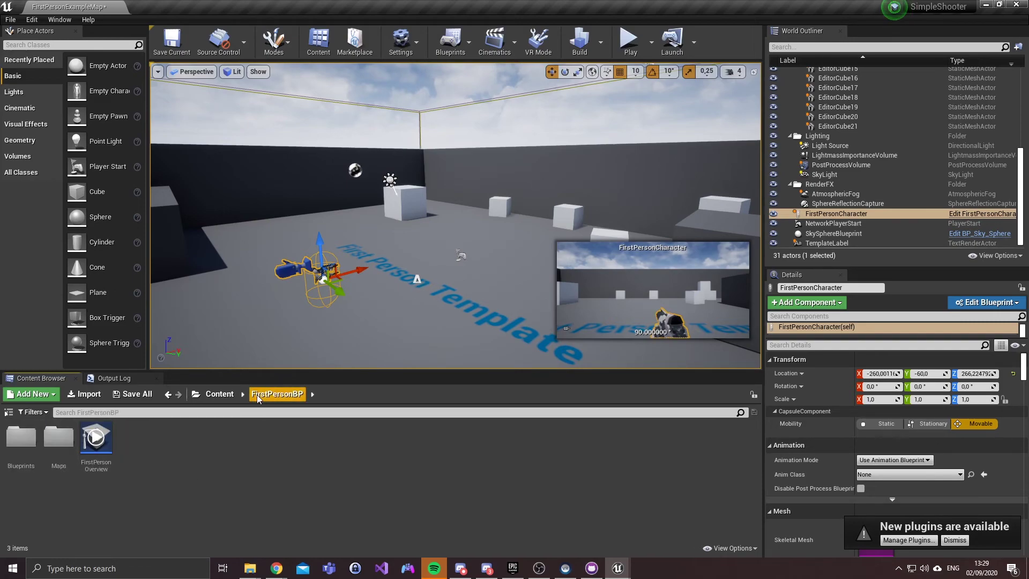
{"action": "double_click", "coordinate": [59, 436]}
{"action": "left_click", "coordinate": [16, 441]}
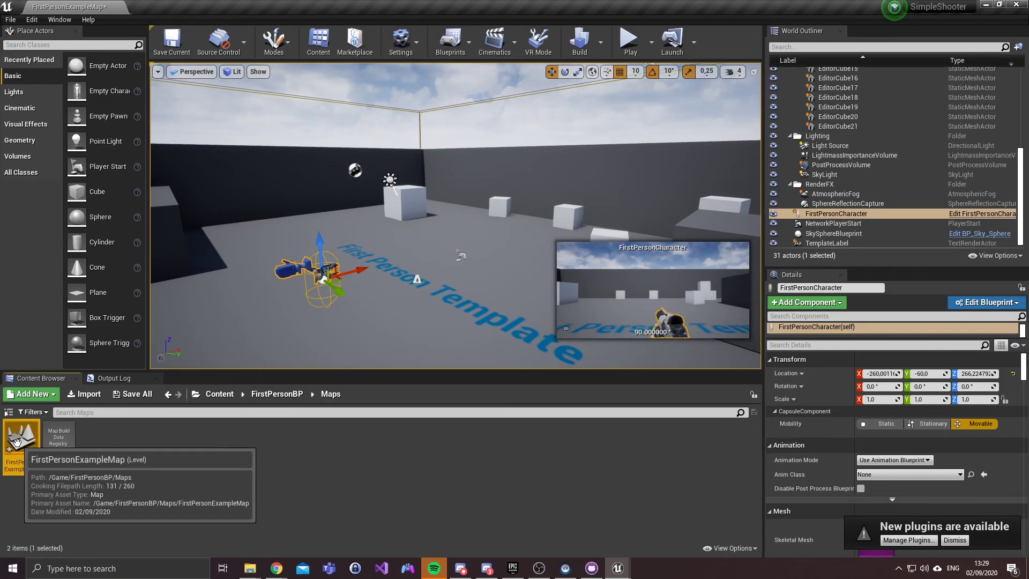
{"action": "double_click", "coordinate": [16, 441]}
{"action": "left_click", "coordinate": [613, 383]}
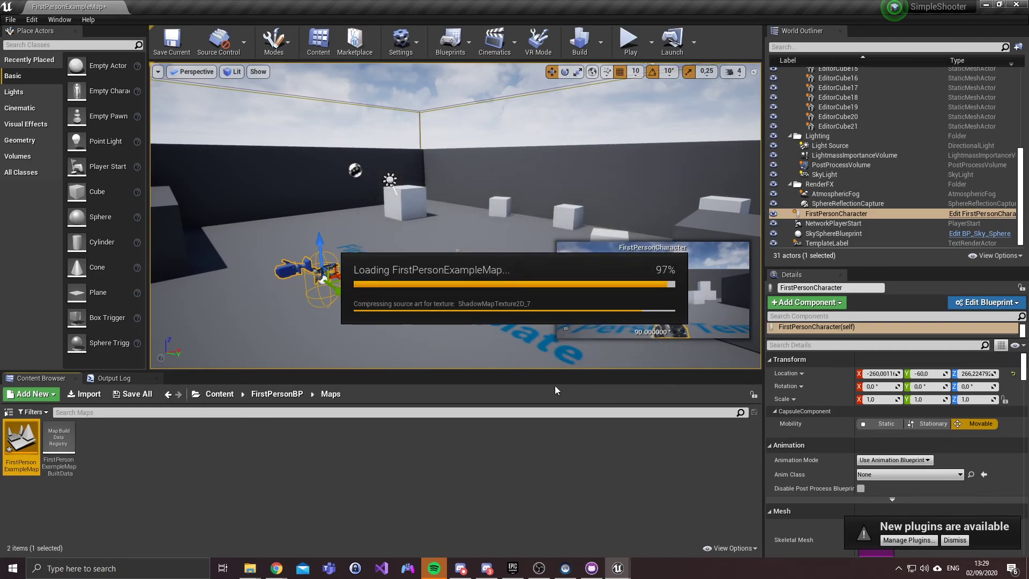
{"action": "left_click_drag", "start_coordinate": [513, 270], "coordinate": [486, 296]}
{"action": "key", "text": "s"}
{"action": "key", "text": "w"}
{"action": "key", "text": "a"}
{"action": "key", "text": "s"}
{"action": "key", "text": "w"}
{"action": "key", "text": "s"}
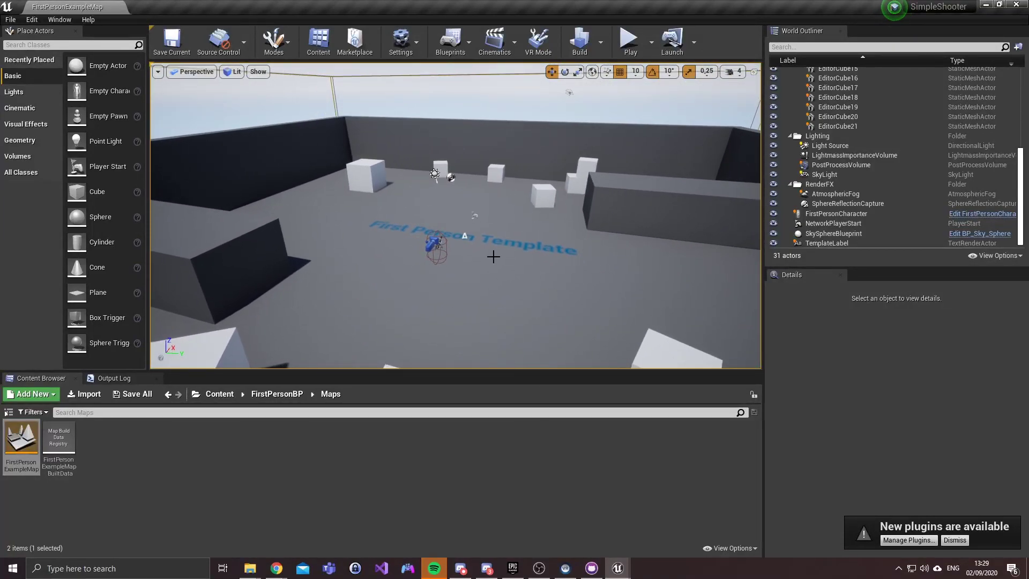